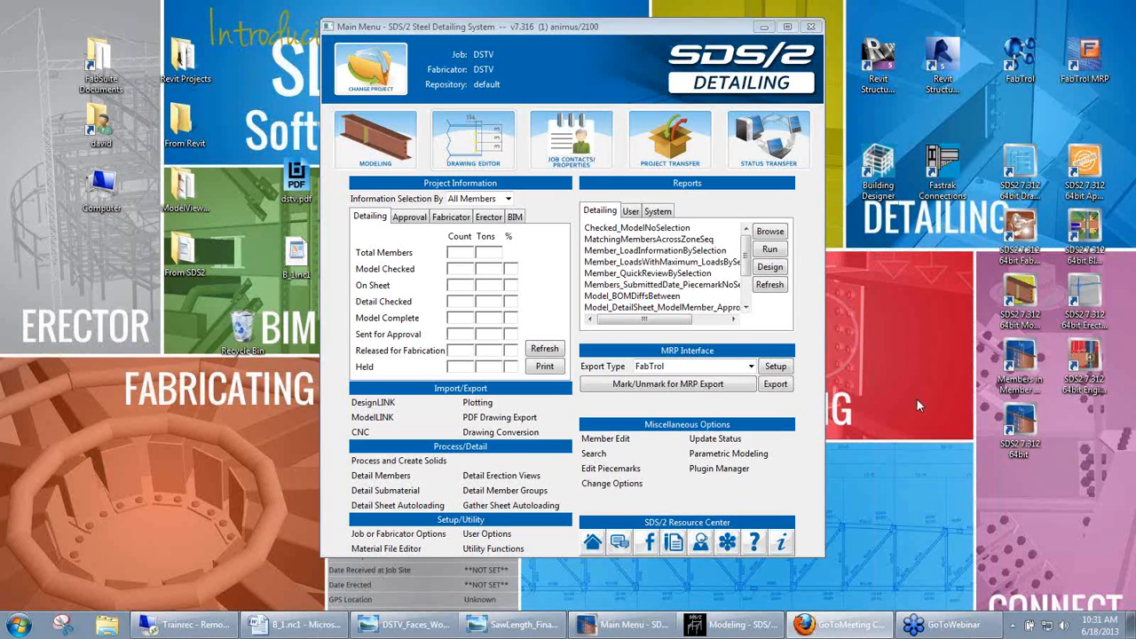
# - Switch to the B_1.nc1 document in Word and examine the ST start-of-file marker and its DSTV header block
pyautogui.click(299, 627)
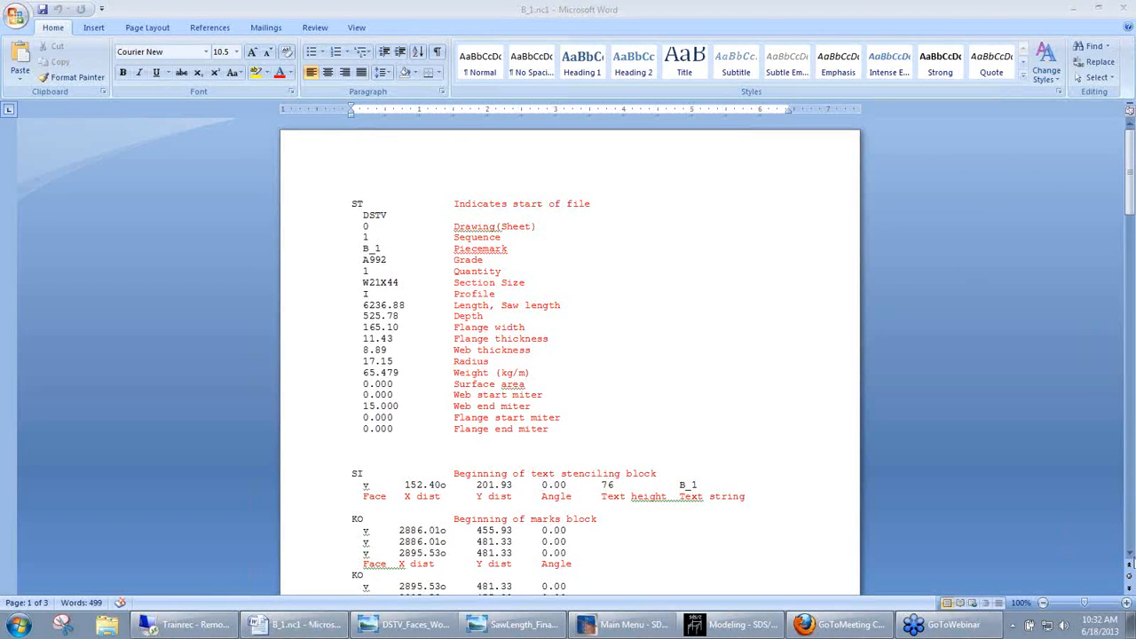
pyautogui.click(1130, 553)
pyautogui.click(1129, 554)
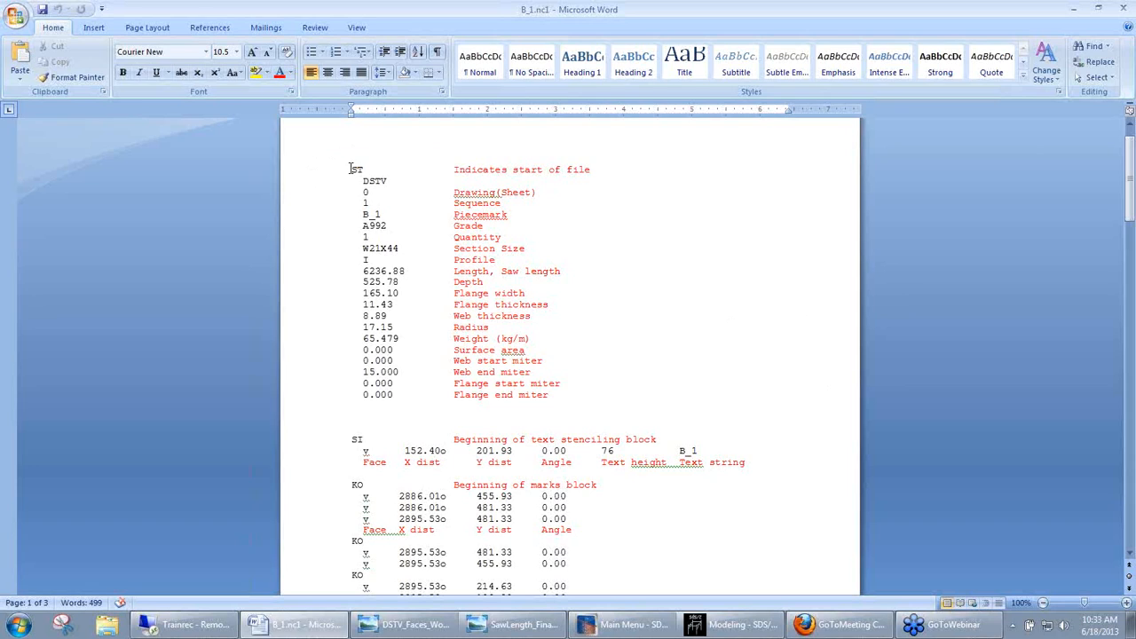
pyautogui.moveTo(351, 169); pyautogui.dragTo(371, 169)
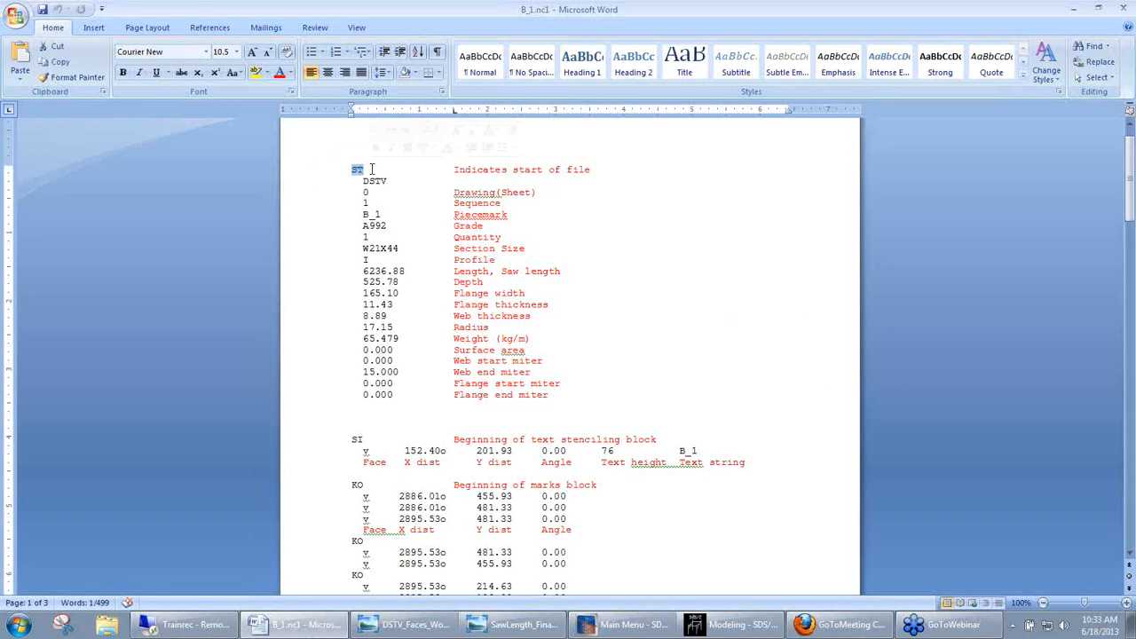
pyautogui.click(371, 169)
pyautogui.moveTo(362, 180); pyautogui.dragTo(567, 393)
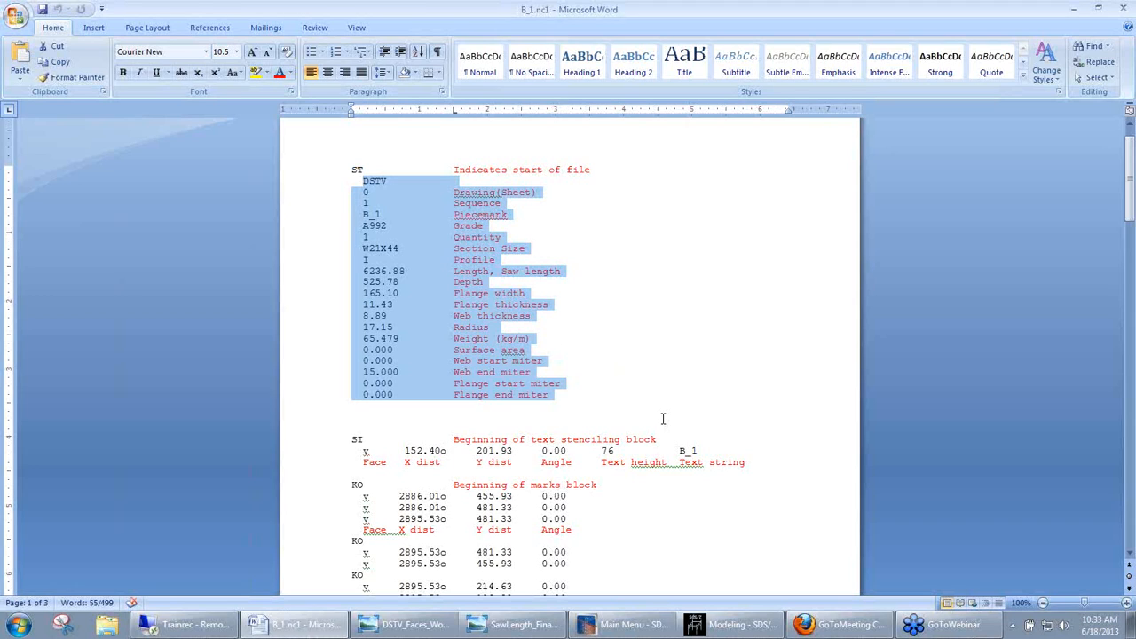
# - Go through the header entries one by one, from drawing, sequence and quantity to section dimensions, weight and miter values
pyautogui.click(484, 192)
pyautogui.moveTo(360, 193)
pyautogui.mouseDown()
pyautogui.moveTo(568, 196)
pyautogui.moveTo(498, 192)
pyautogui.mouseUp()
pyautogui.click(543, 194)
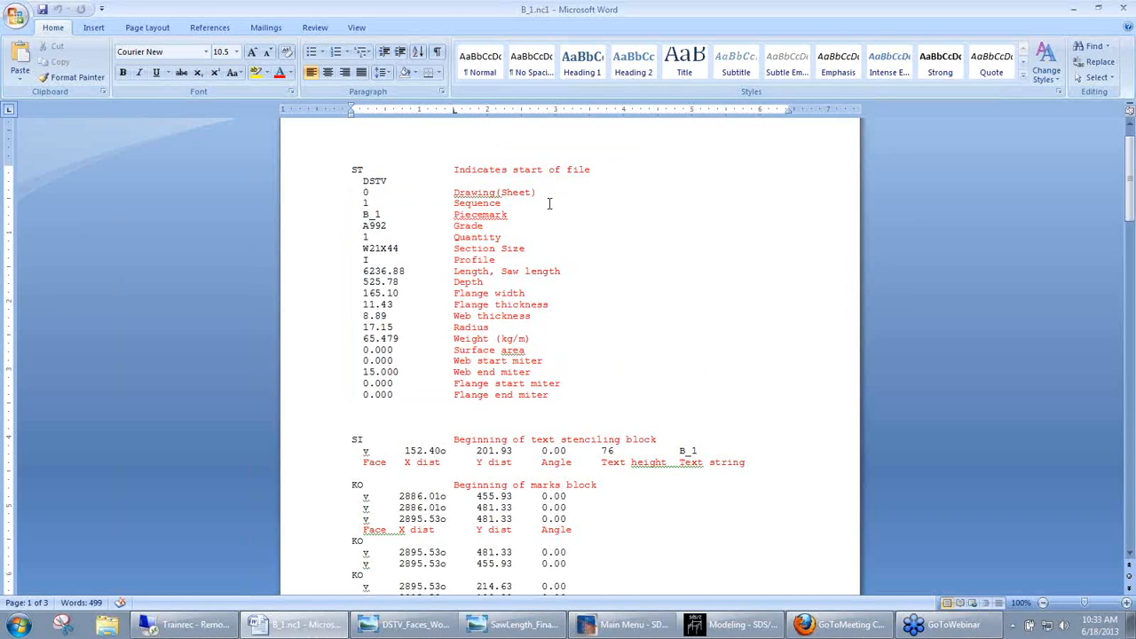
pyautogui.click(504, 204)
pyautogui.click(387, 236)
pyautogui.click(410, 259)
pyautogui.click(428, 275)
pyautogui.click(406, 281)
pyautogui.click(454, 315)
pyautogui.click(454, 327)
pyautogui.click(448, 353)
pyautogui.click(452, 385)
pyautogui.press('Down')
# - Examine the SI text stenciling block, highlighting its SI code and the face letter on its first line
pyautogui.click(1129, 555)
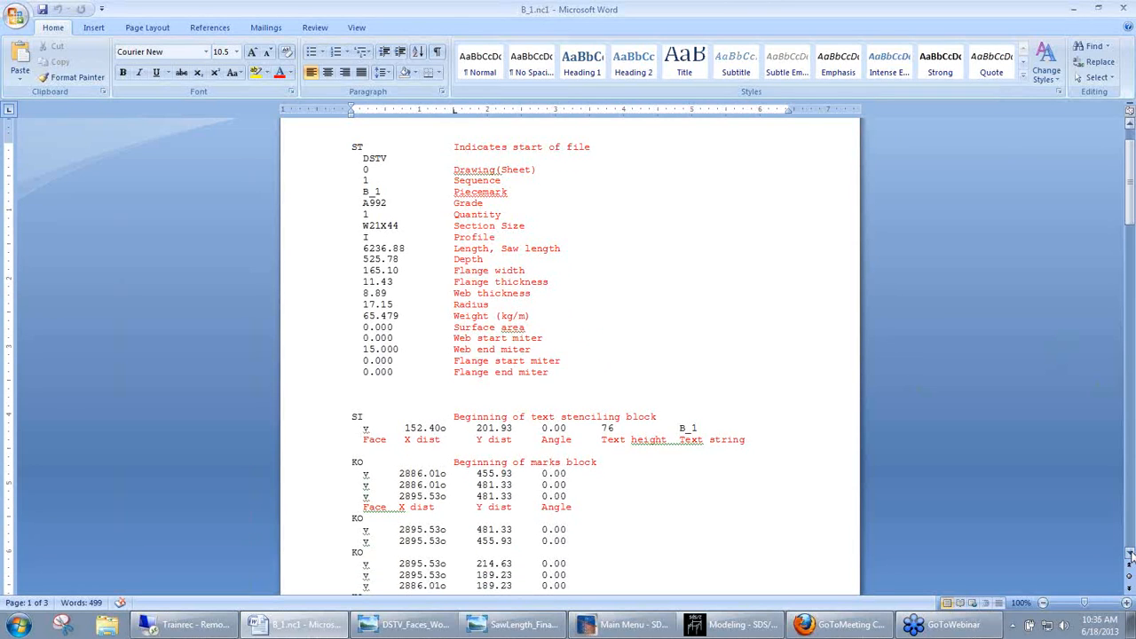
pyautogui.click(1130, 555)
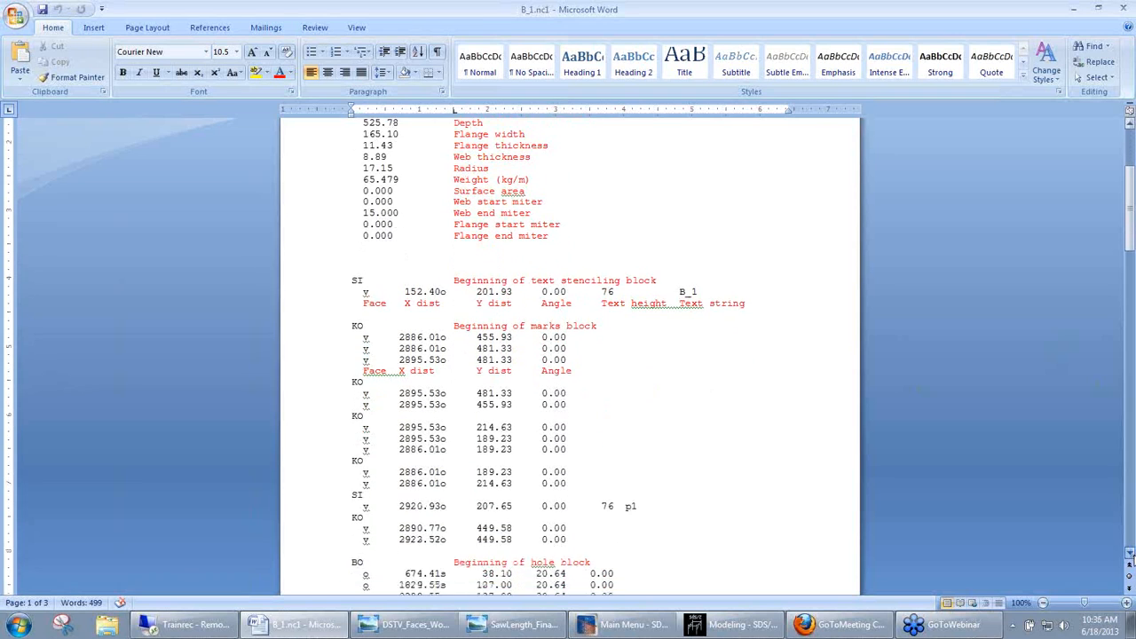
pyautogui.click(1131, 554)
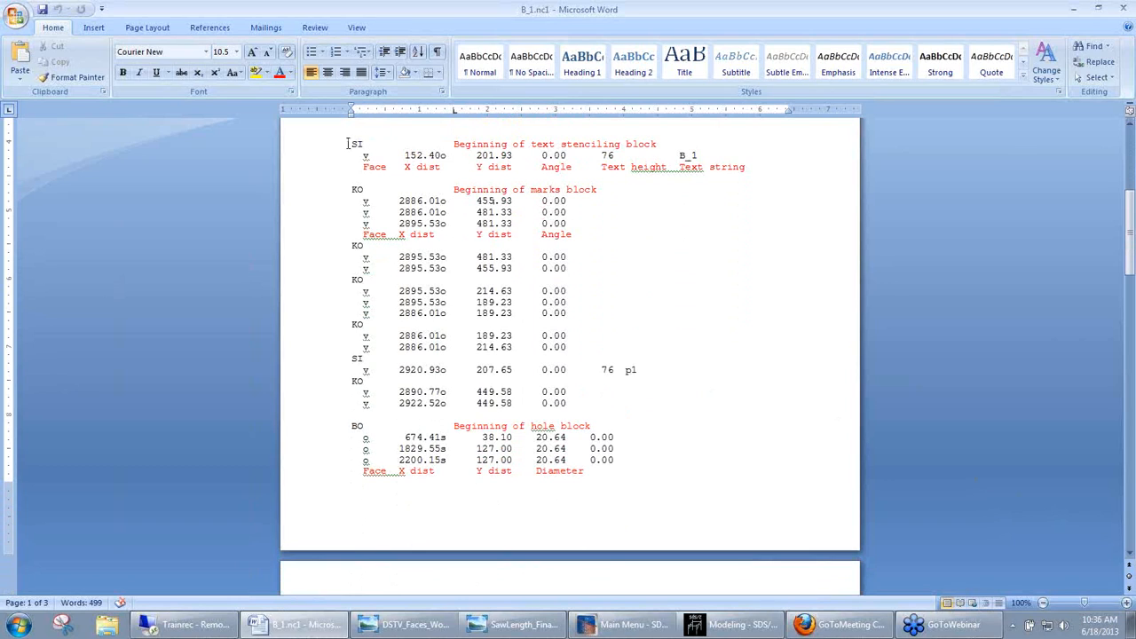
pyautogui.moveTo(347, 142); pyautogui.dragTo(380, 144)
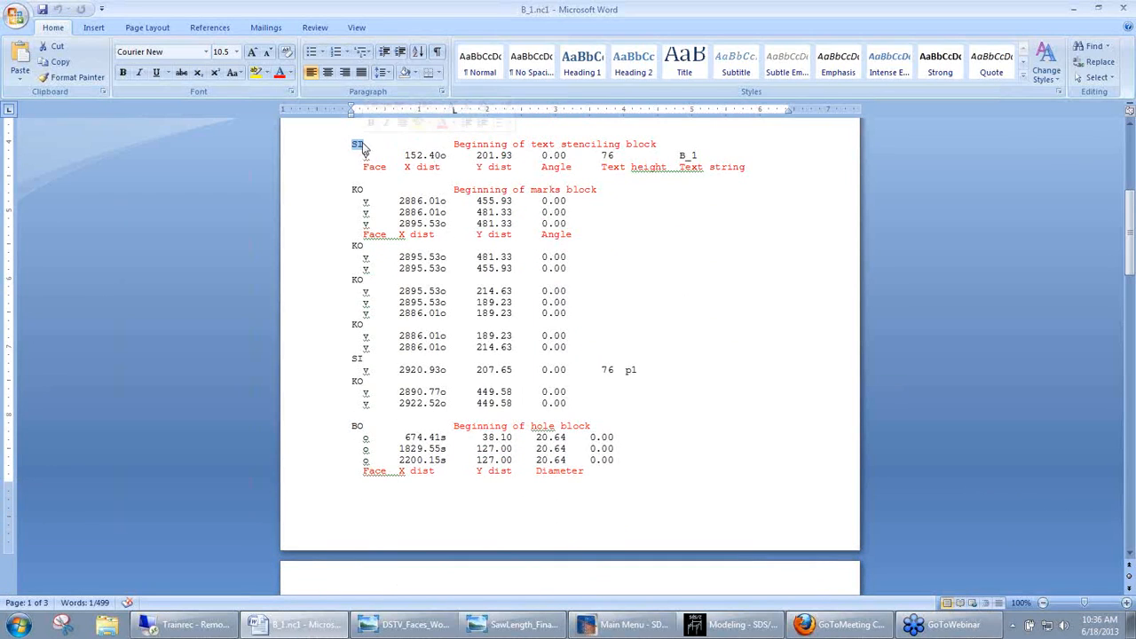
pyautogui.click(367, 143)
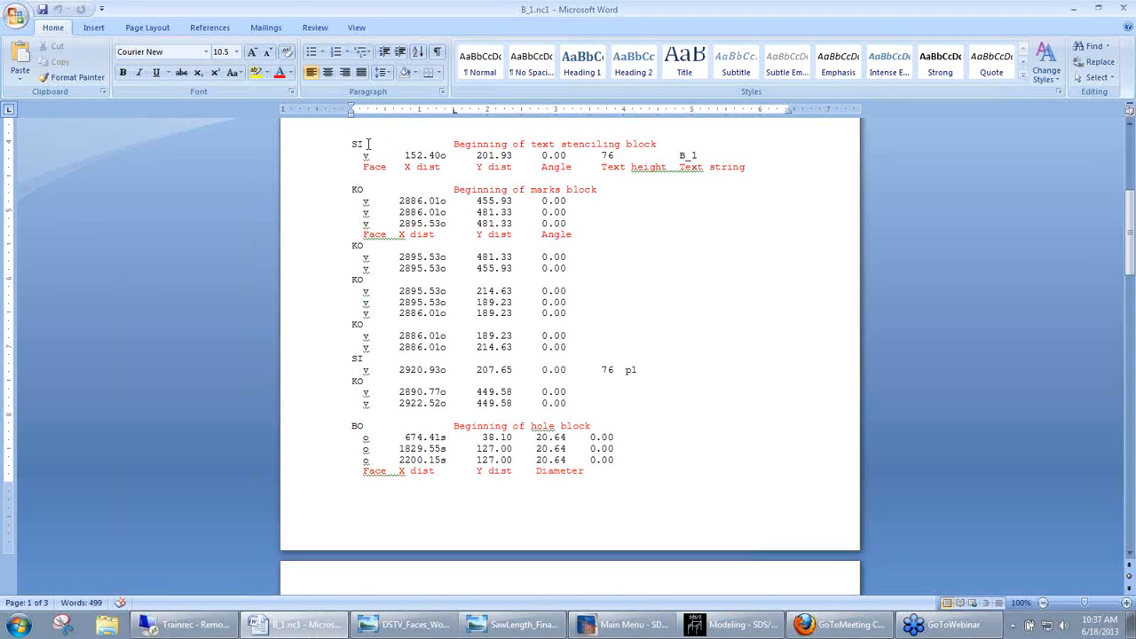
pyautogui.moveTo(351, 142); pyautogui.dragTo(366, 142)
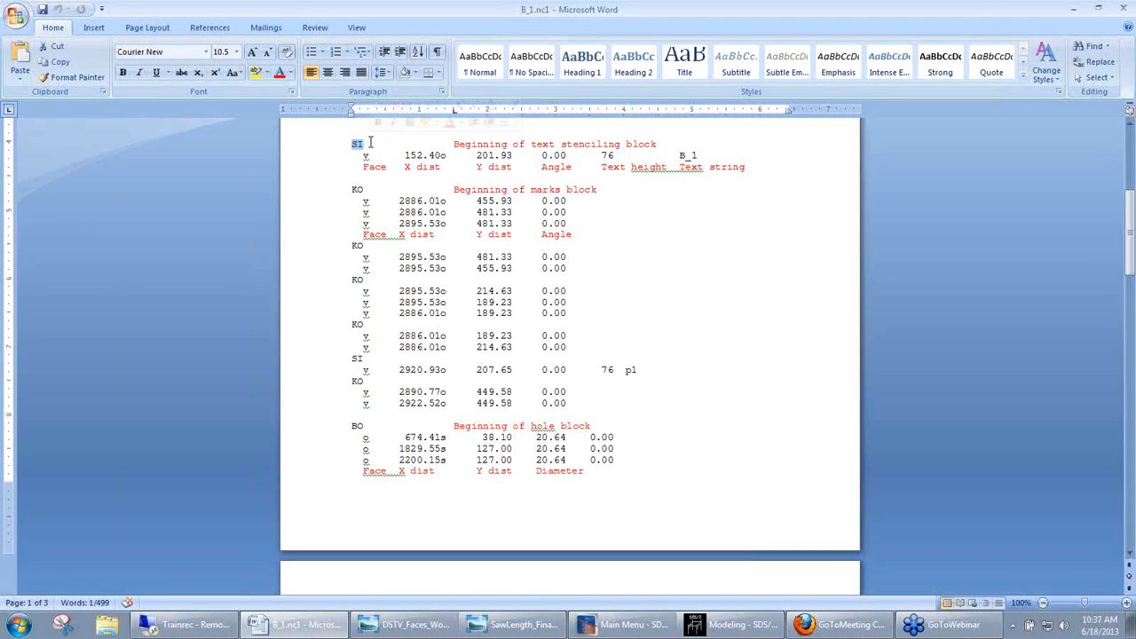
pyautogui.click(363, 142)
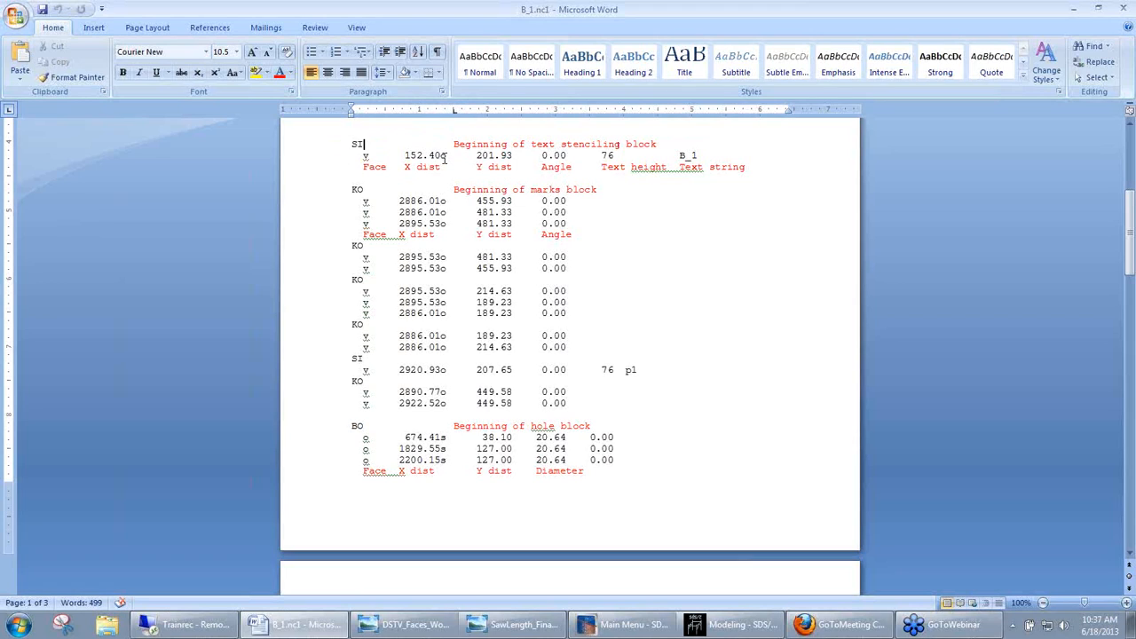
pyautogui.moveTo(359, 155); pyautogui.dragTo(379, 158)
pyautogui.click(380, 155)
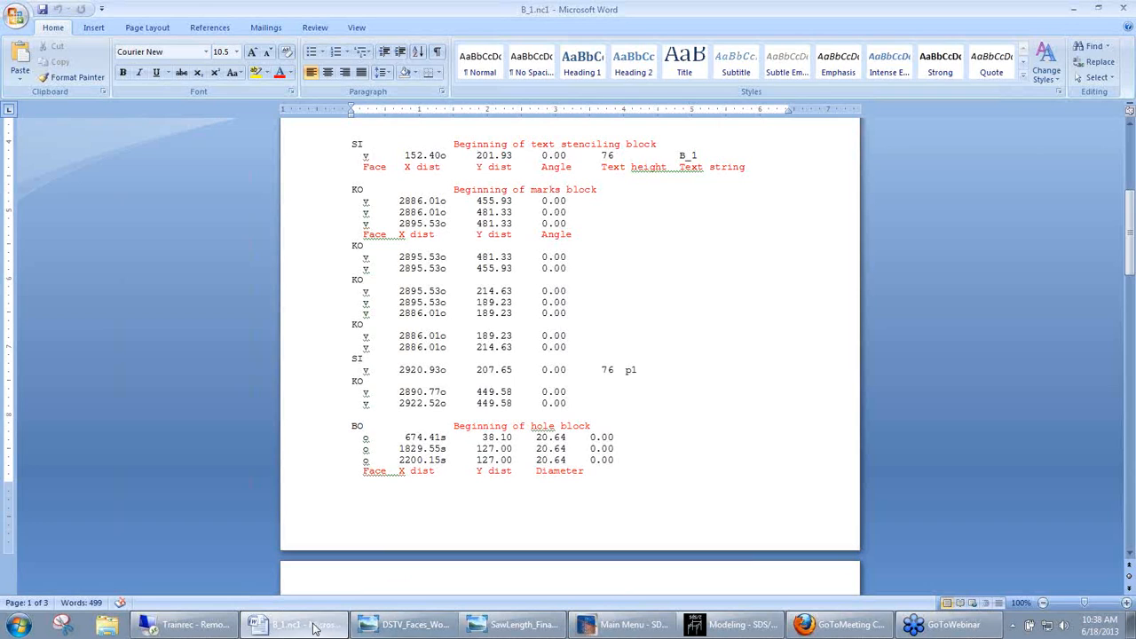
# - View the DSTV_Faces_Workpoints image for the face and zero point definitions, and return to the B_1.nc1 document
pyautogui.moveTo(414, 627)
pyautogui.click(448, 569)
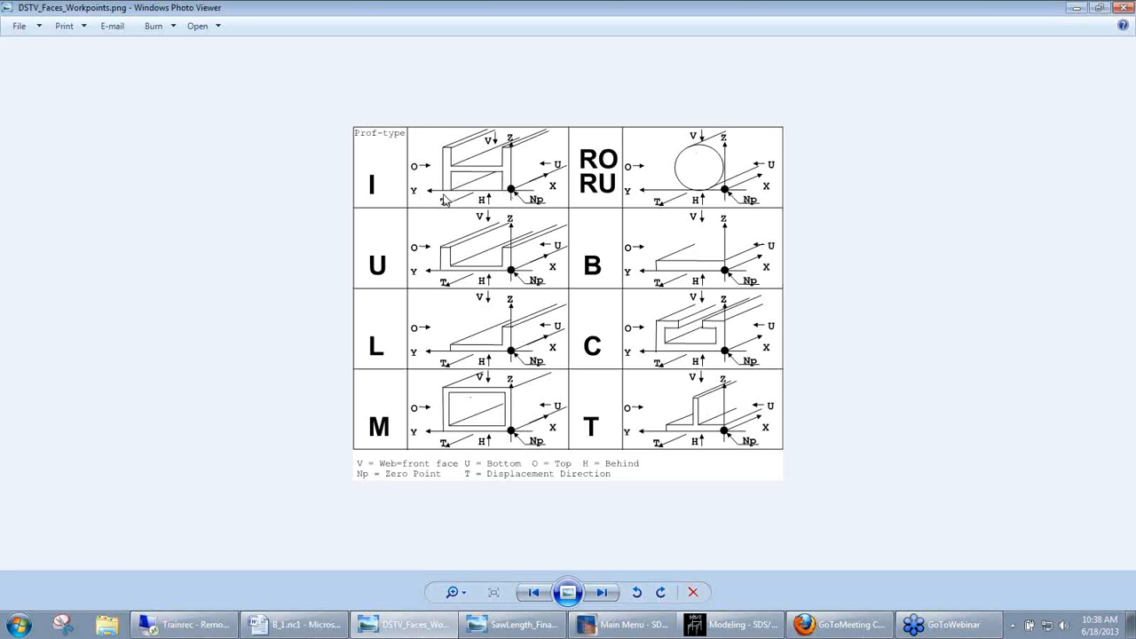
pyautogui.click(1073, 7)
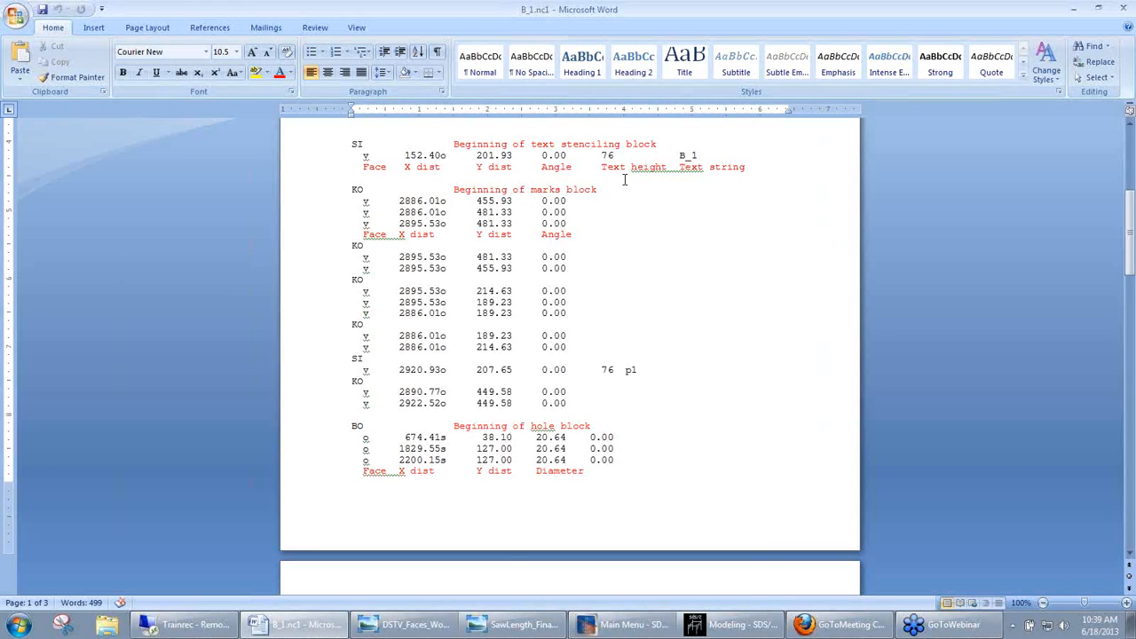
# - Check the text height column in the first SI block and the p1 text string in the second SI block
pyautogui.click(613, 168)
pyautogui.doubleClick(630, 370)
pyautogui.click(644, 372)
# - Examine the BO hole blocks, including the slotted hole's slot code, width, height and angle entries
pyautogui.scroll(-5, 649, 372)
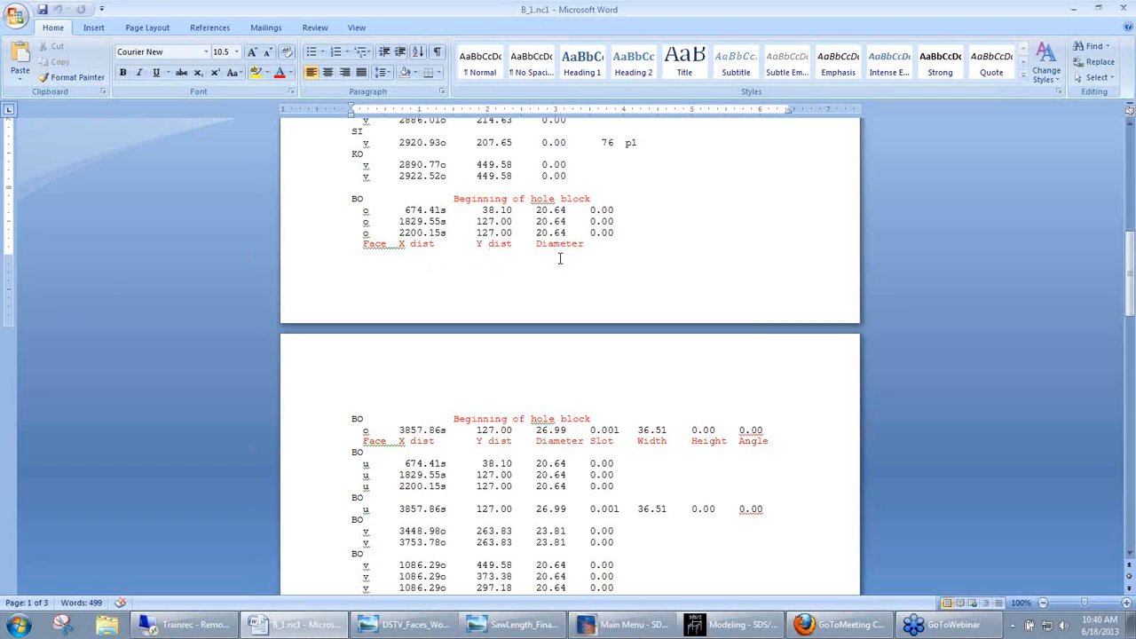
pyautogui.moveTo(1131, 334); pyautogui.dragTo(1130, 347)
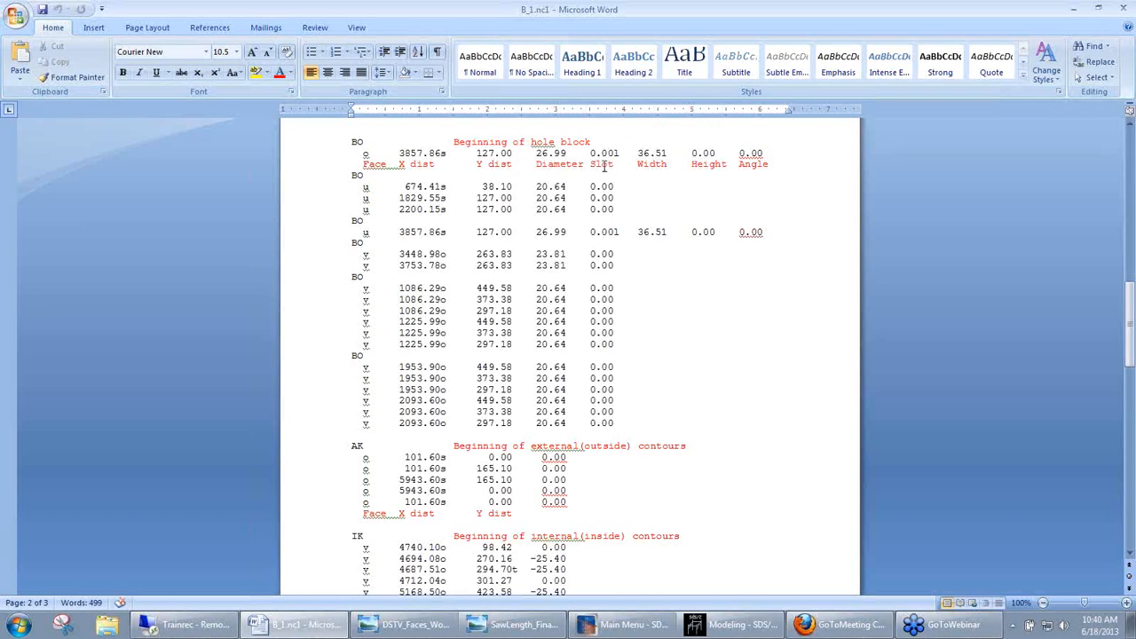
pyautogui.moveTo(619, 154); pyautogui.dragTo(613, 154)
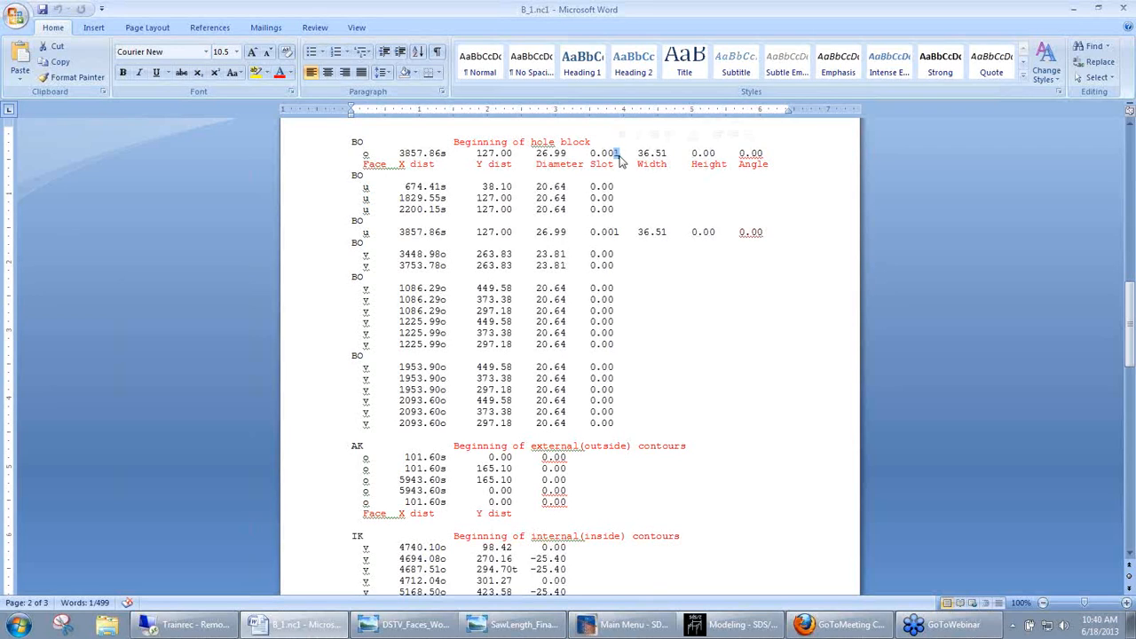
pyautogui.click(619, 165)
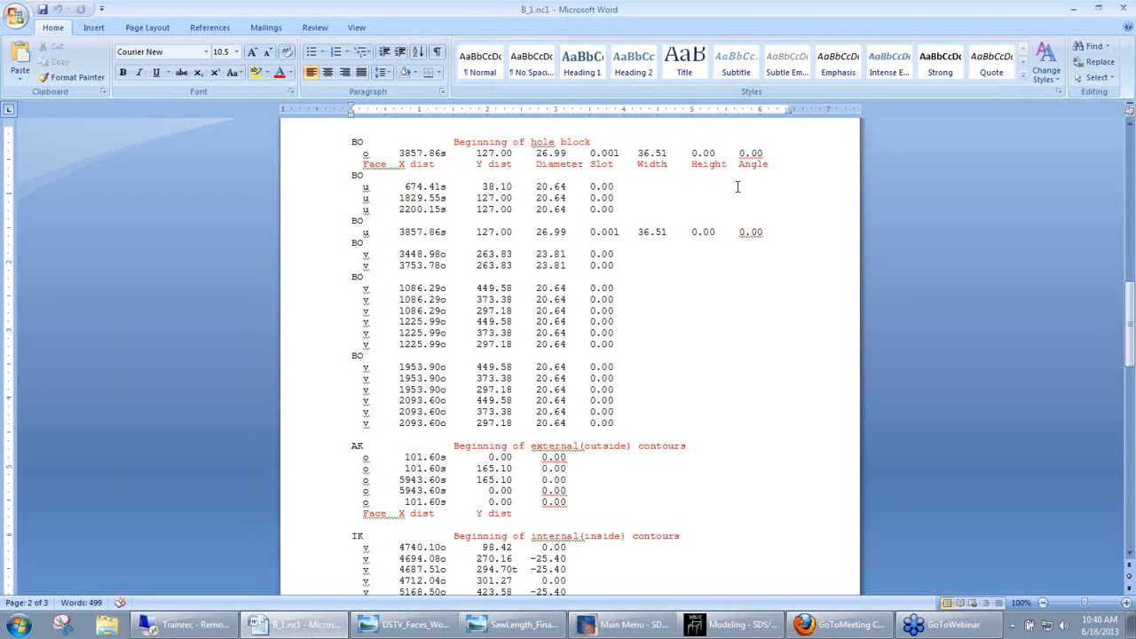
pyautogui.click(766, 155)
# - Examine the AK external contour block, comparing its first and last coordinate lines
pyautogui.moveTo(1129, 346); pyautogui.dragTo(1131, 388)
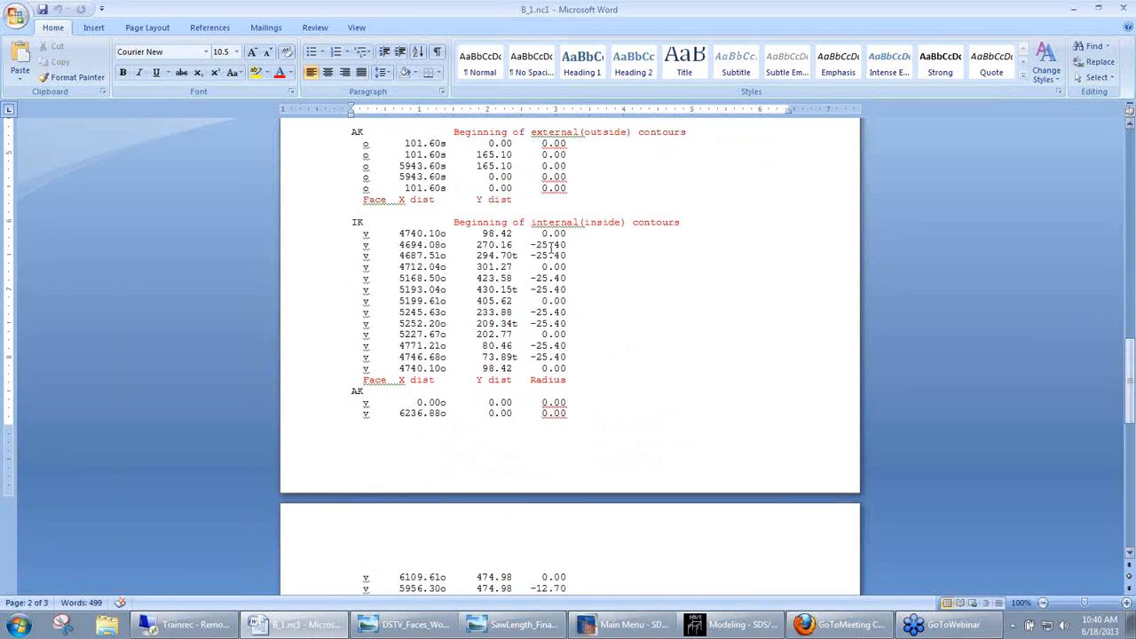
pyautogui.doubleClick(357, 131)
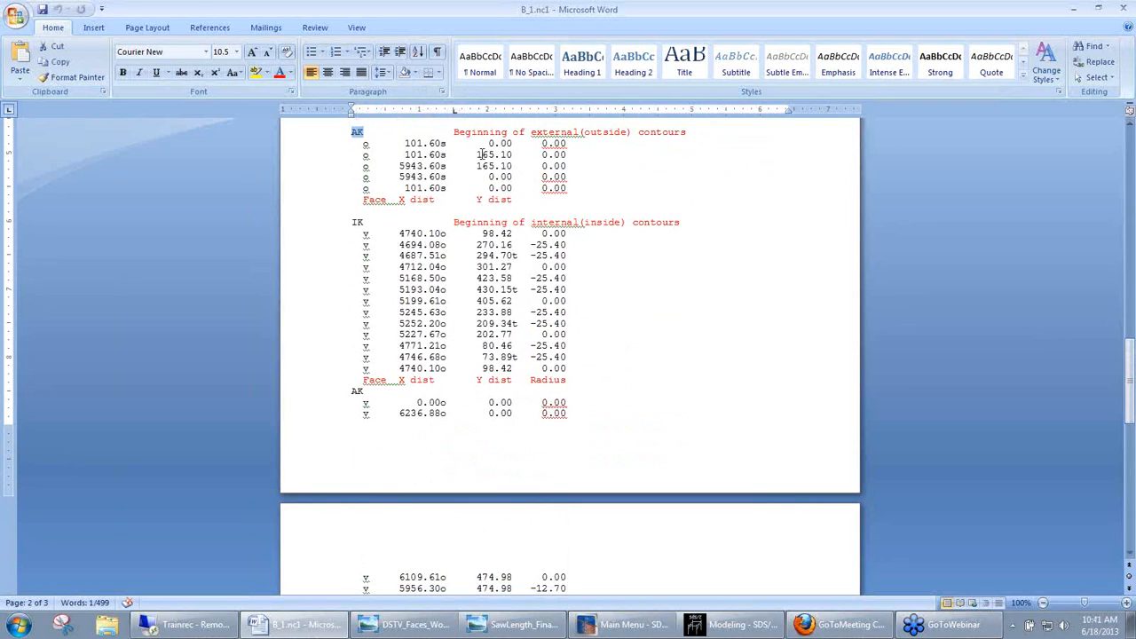
pyautogui.click(454, 142)
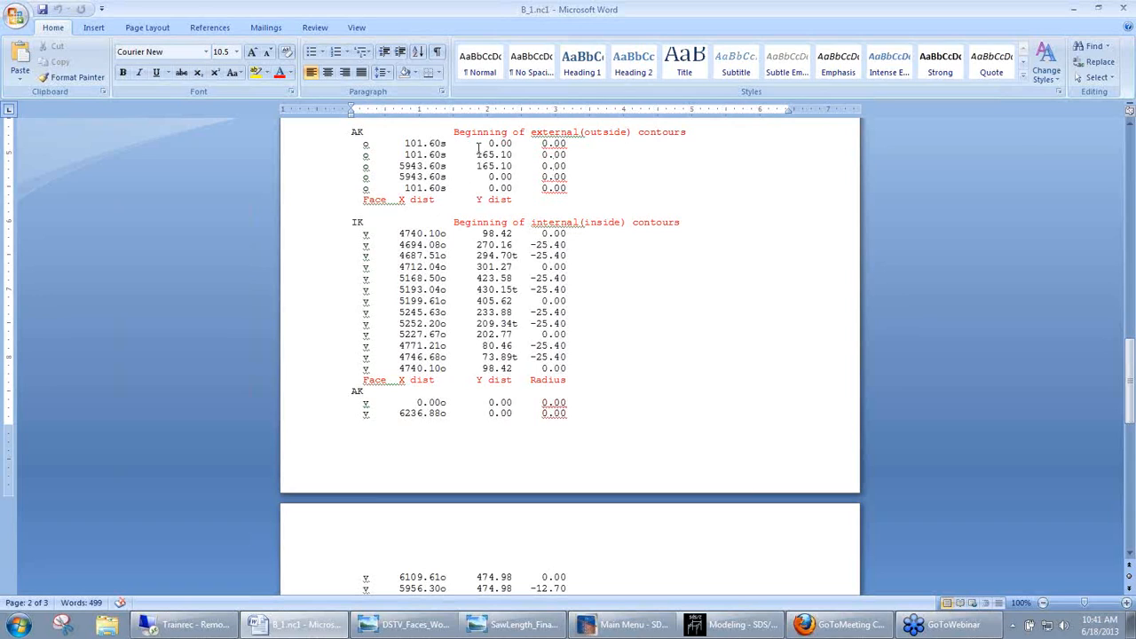
pyautogui.moveTo(404, 143); pyautogui.dragTo(526, 142)
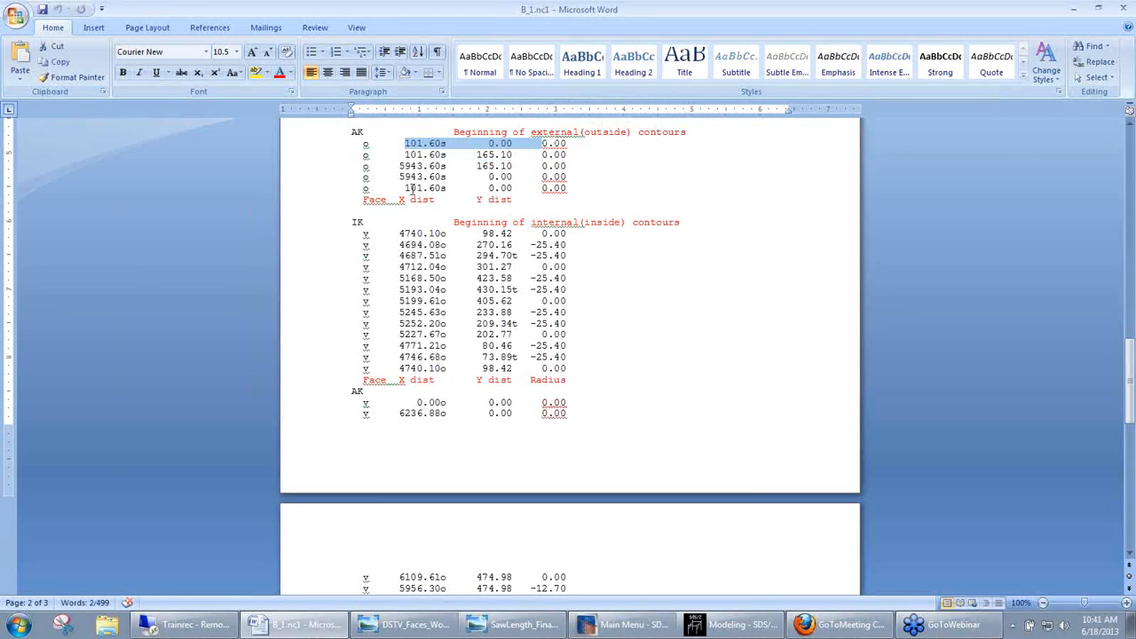
pyautogui.moveTo(405, 188); pyautogui.dragTo(538, 200)
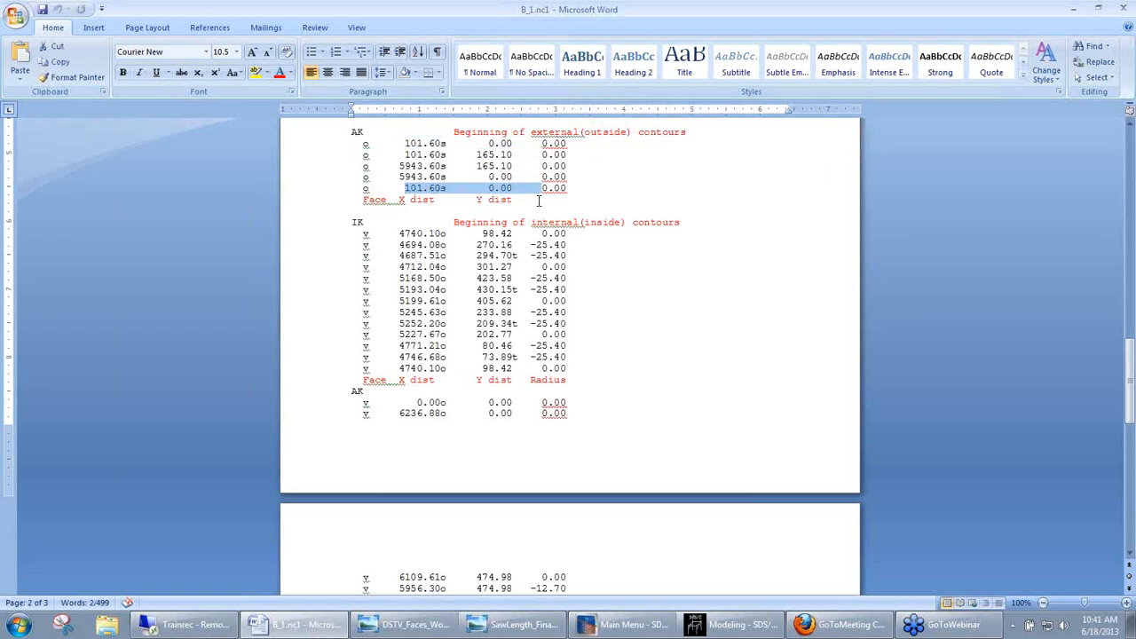
# - Examine the IK internal contour block, comparing its first and last coordinate lines
pyautogui.moveTo(1132, 383); pyautogui.dragTo(1131, 399)
pyautogui.click(378, 123)
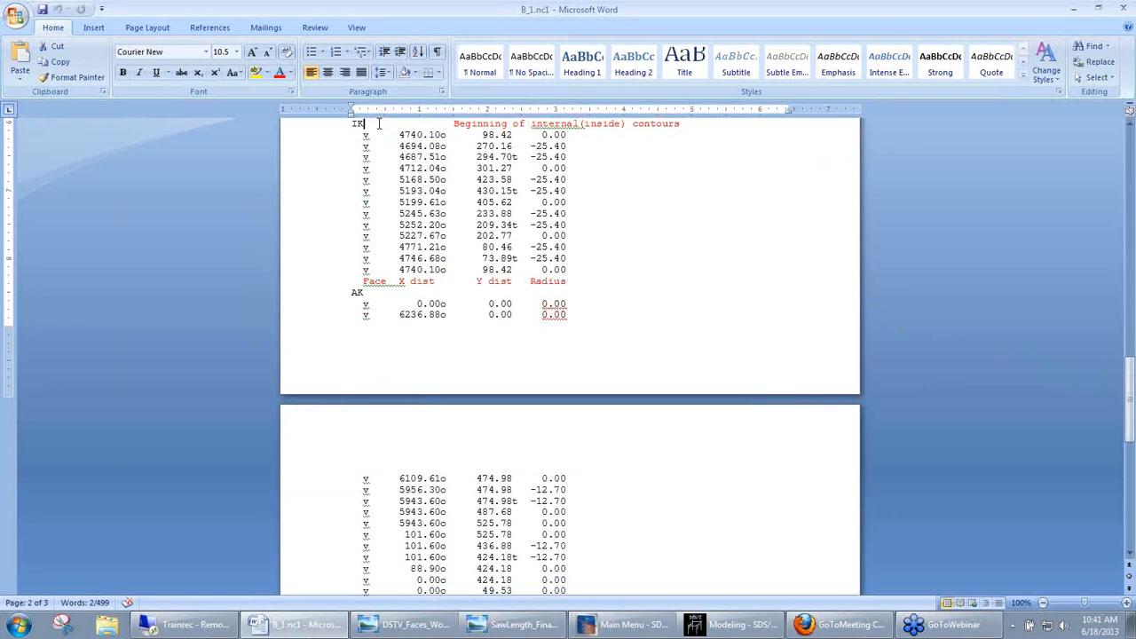
pyautogui.doubleClick(360, 125)
pyautogui.moveTo(398, 135); pyautogui.dragTo(508, 139)
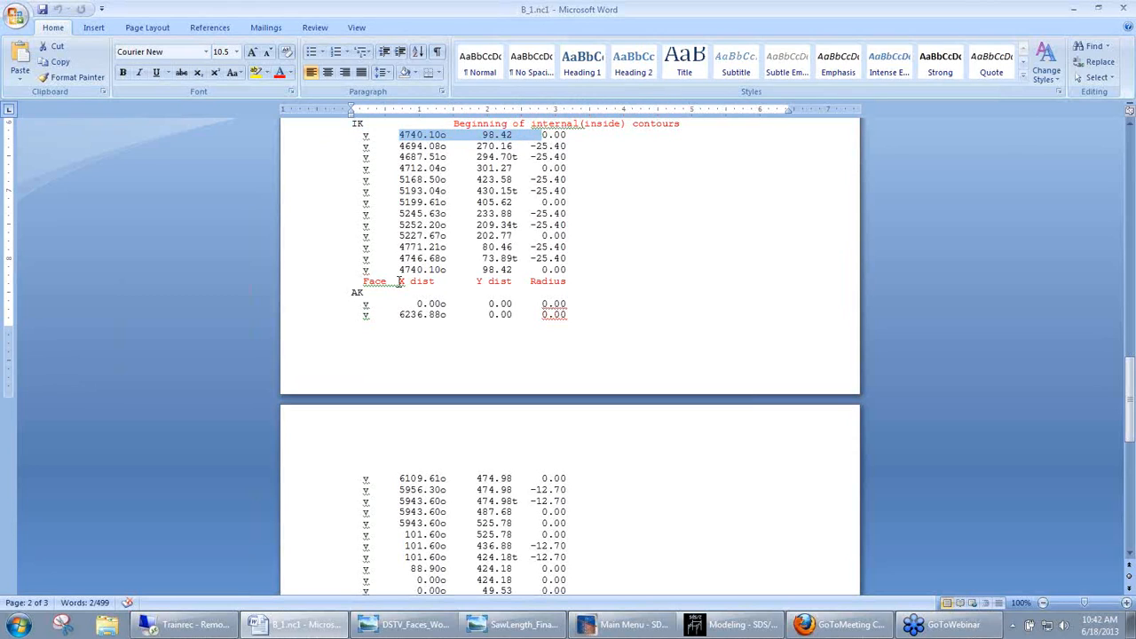
pyautogui.moveTo(398, 269); pyautogui.dragTo(527, 269)
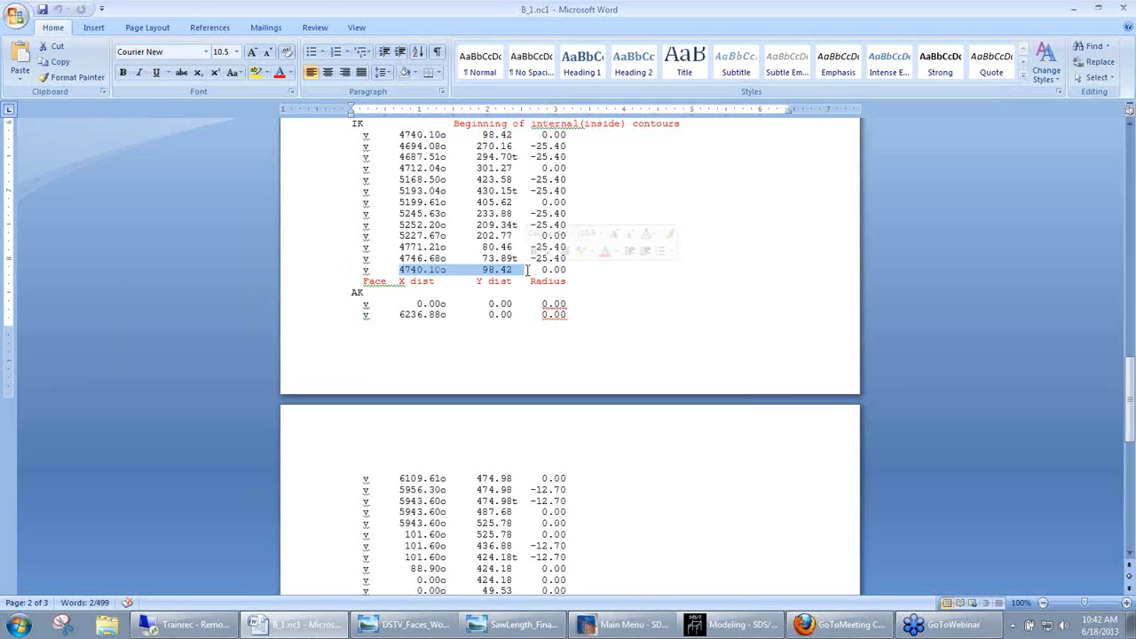
pyautogui.click(571, 318)
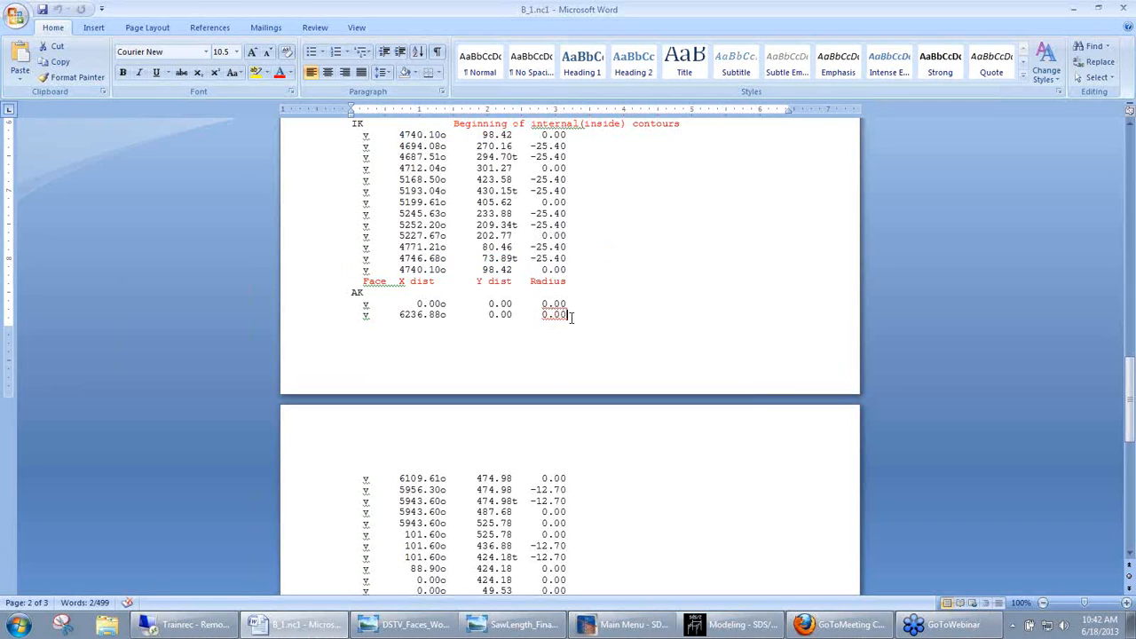
# - Review the remaining AK contour lines and the EN end-of-file marker, and return to the start of the document
pyautogui.moveTo(1129, 372); pyautogui.dragTo(1128, 390)
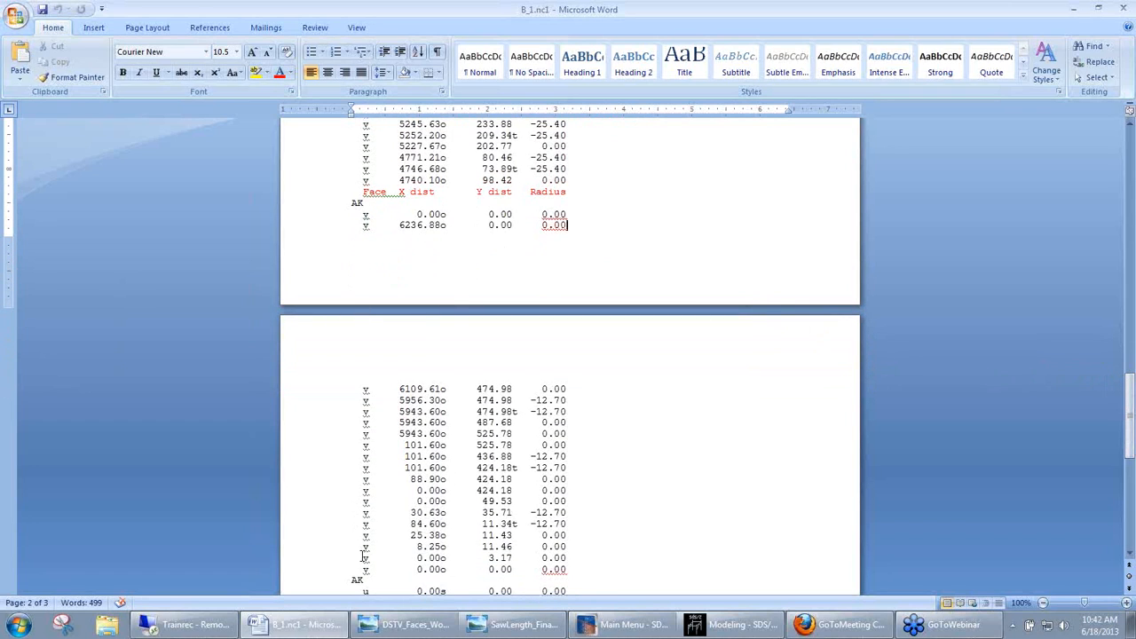
pyautogui.moveTo(1130, 428); pyautogui.dragTo(1131, 471)
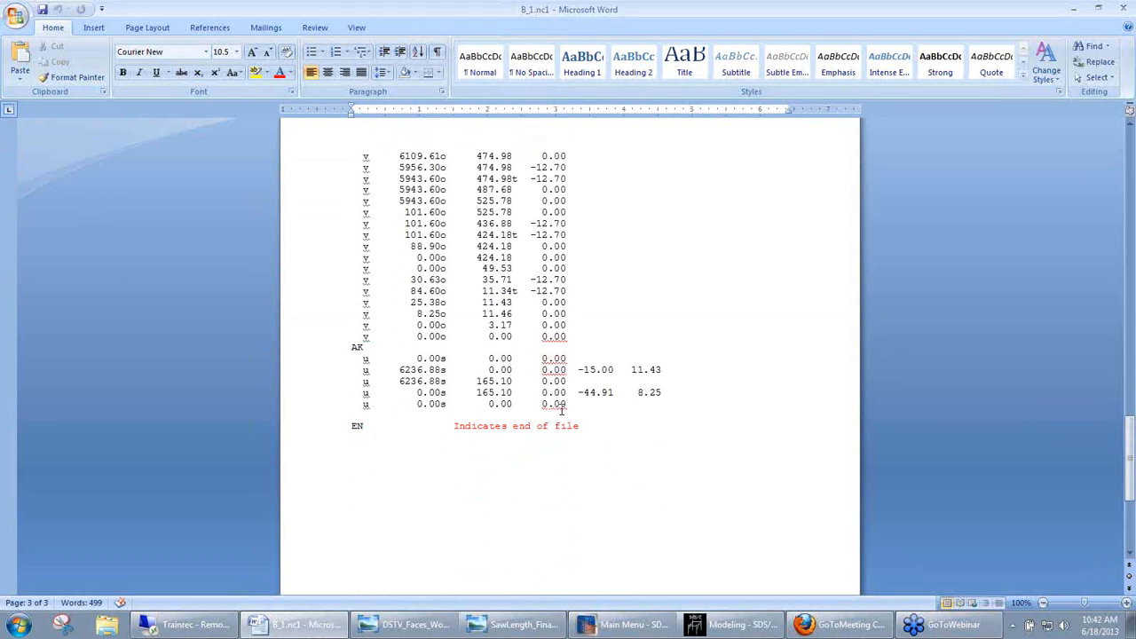
pyautogui.click(357, 426)
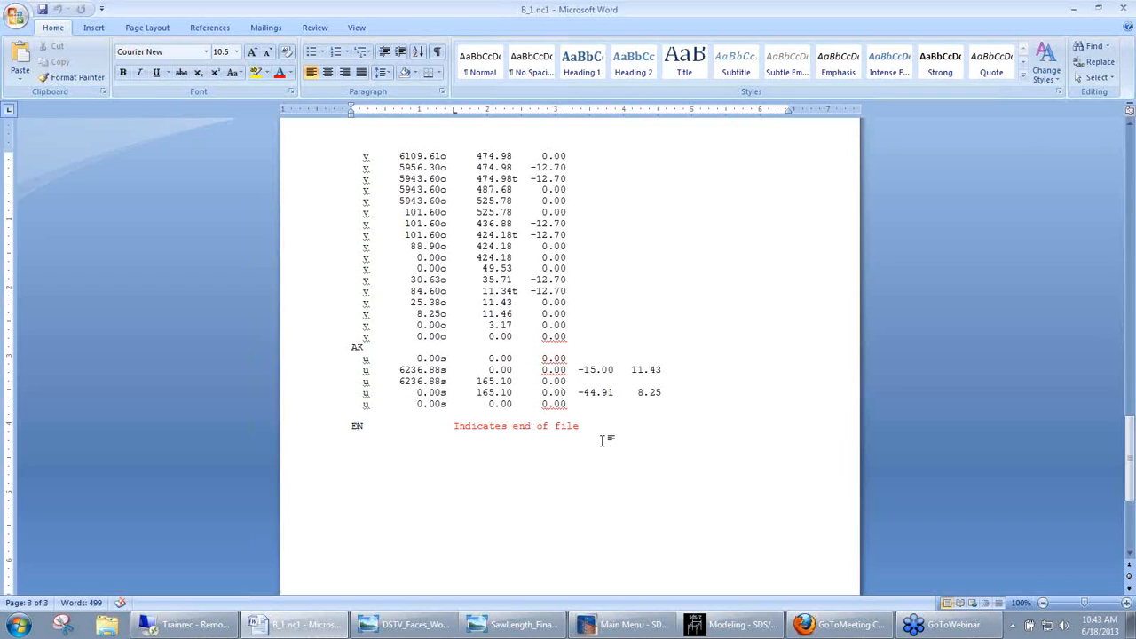
pyautogui.moveTo(1128, 487); pyautogui.dragTo(1086, 182)
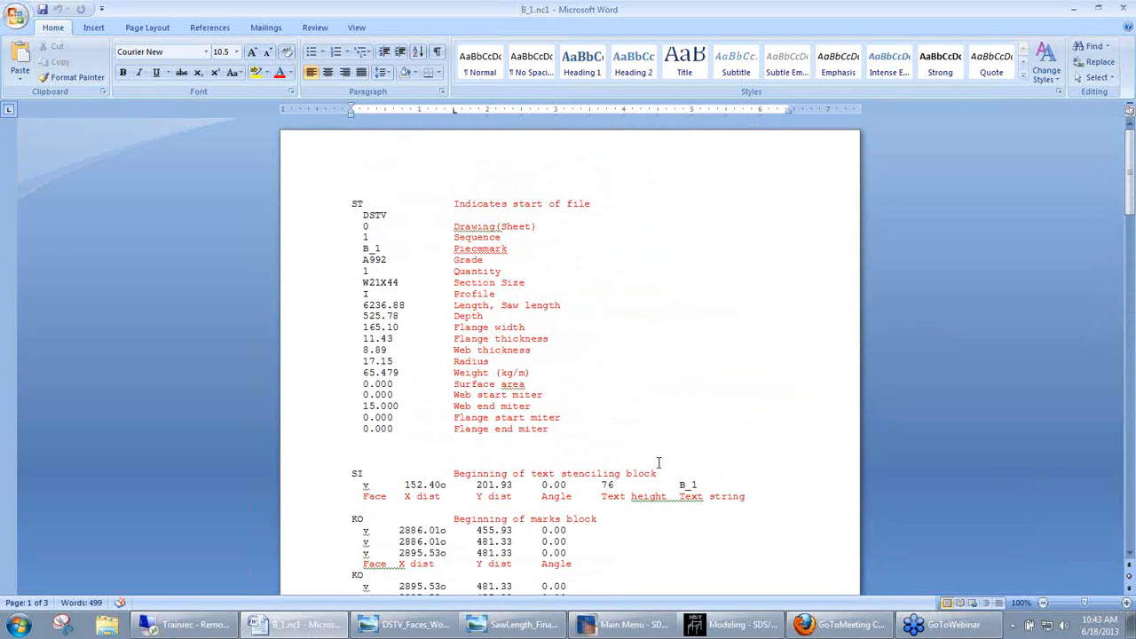
# - Switch to the Trainrec remote session and inspect the layout marks on the B_1 beam's web in the 3D view
pyautogui.click(213, 631)
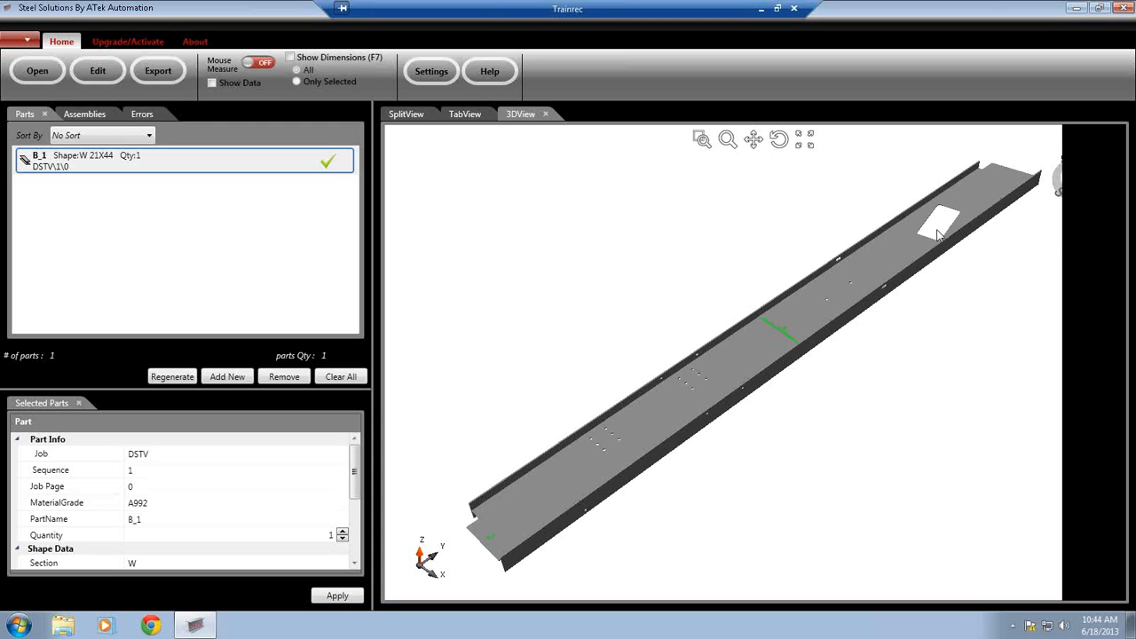
pyautogui.moveTo(926, 216); pyautogui.dragTo(900, 311, button='middle')
pyautogui.scroll(3, 788, 354)
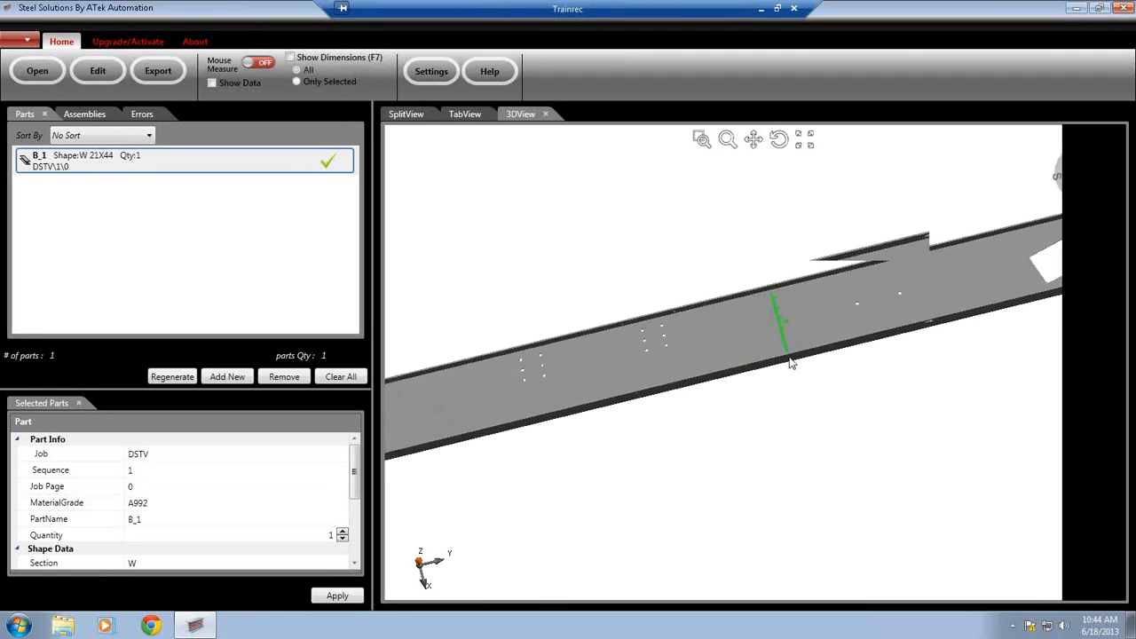
pyautogui.scroll(2, 788, 345)
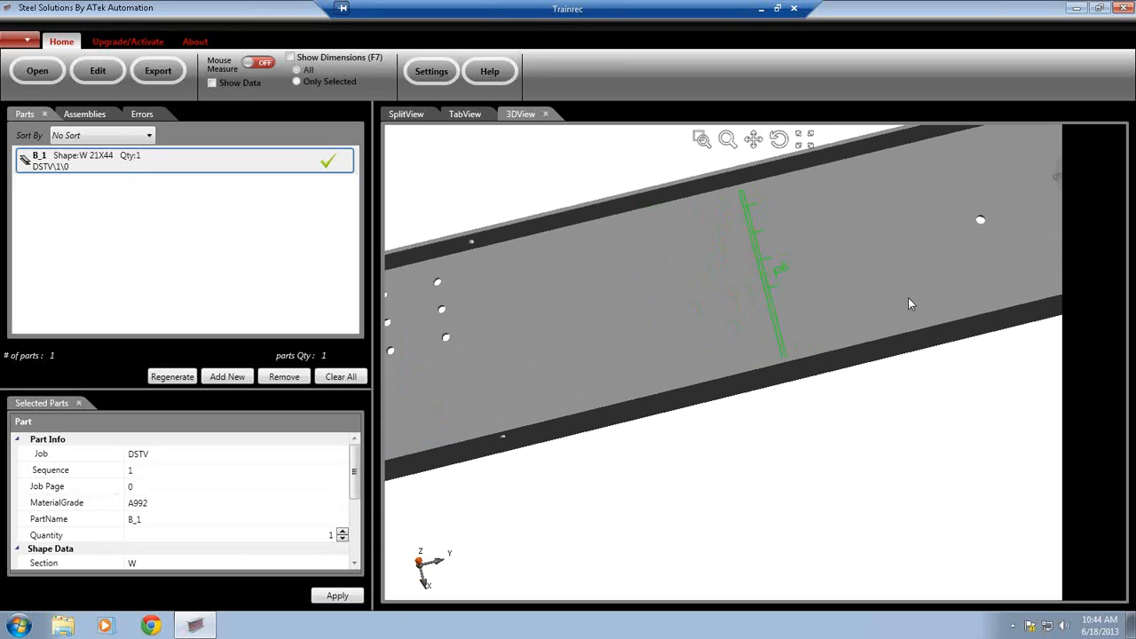
# - Inspect the beam's coped end and its B_1 piecemark in the 3D view and in the flat web view
pyautogui.scroll(-4, 1006, 368)
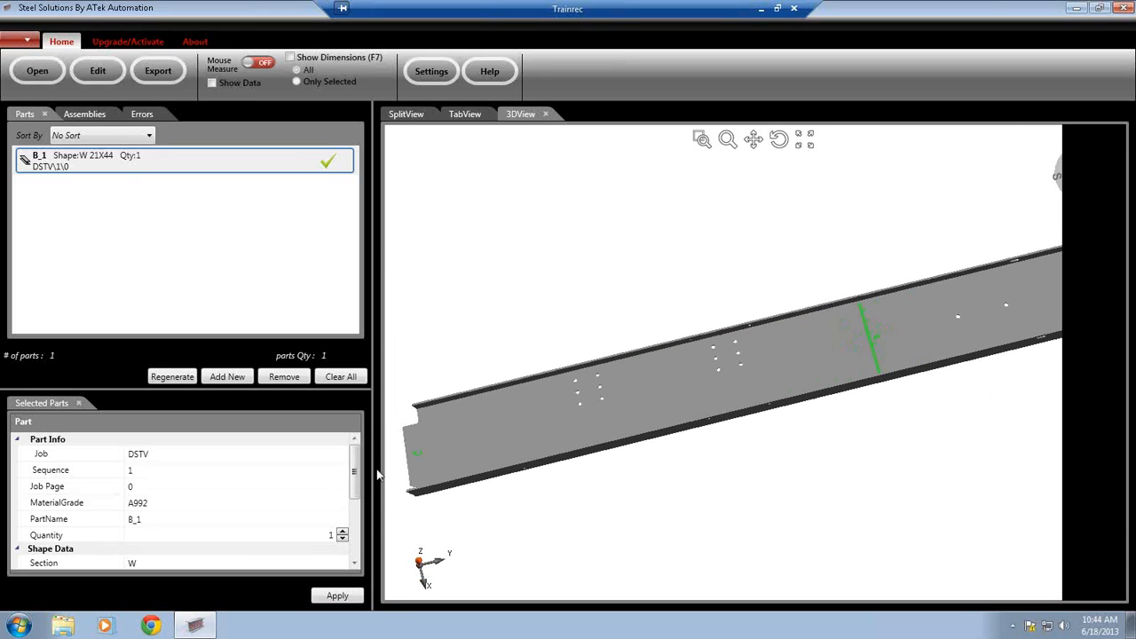
pyautogui.scroll(2, 389, 475)
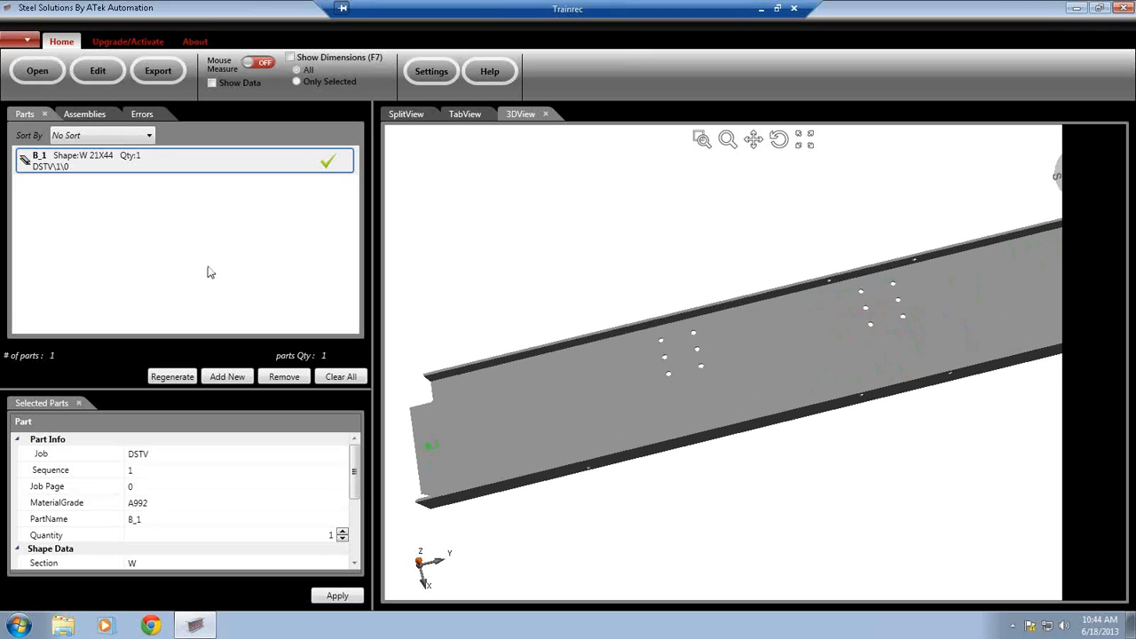
pyautogui.click(465, 114)
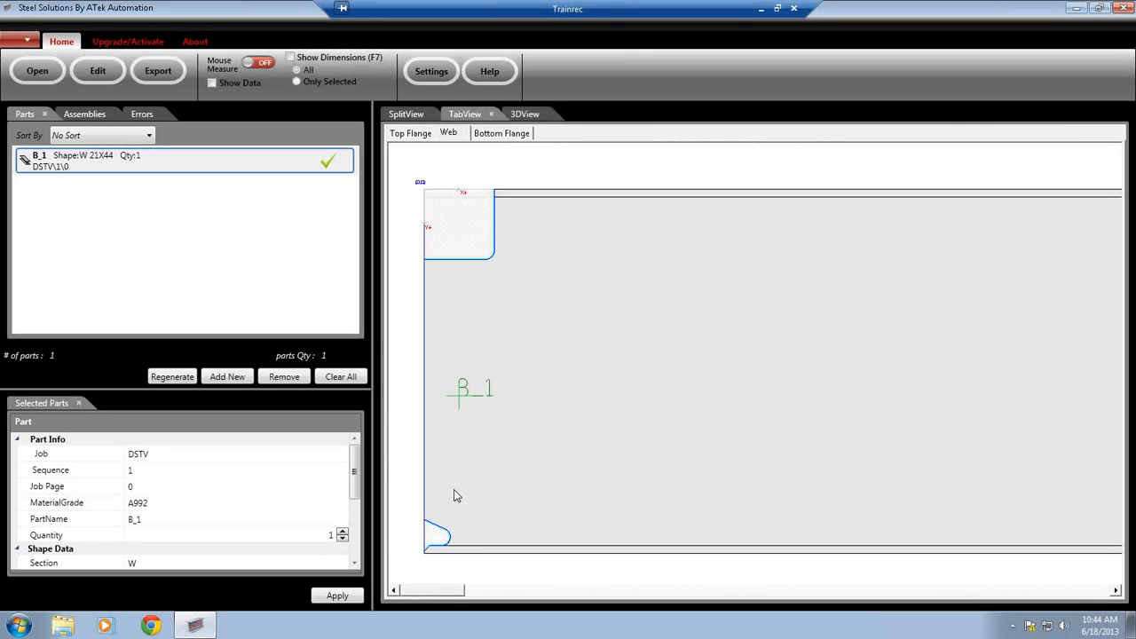
pyautogui.moveTo(453, 494); pyautogui.dragTo(524, 393, button='middle')
pyautogui.scroll(3, 499, 469)
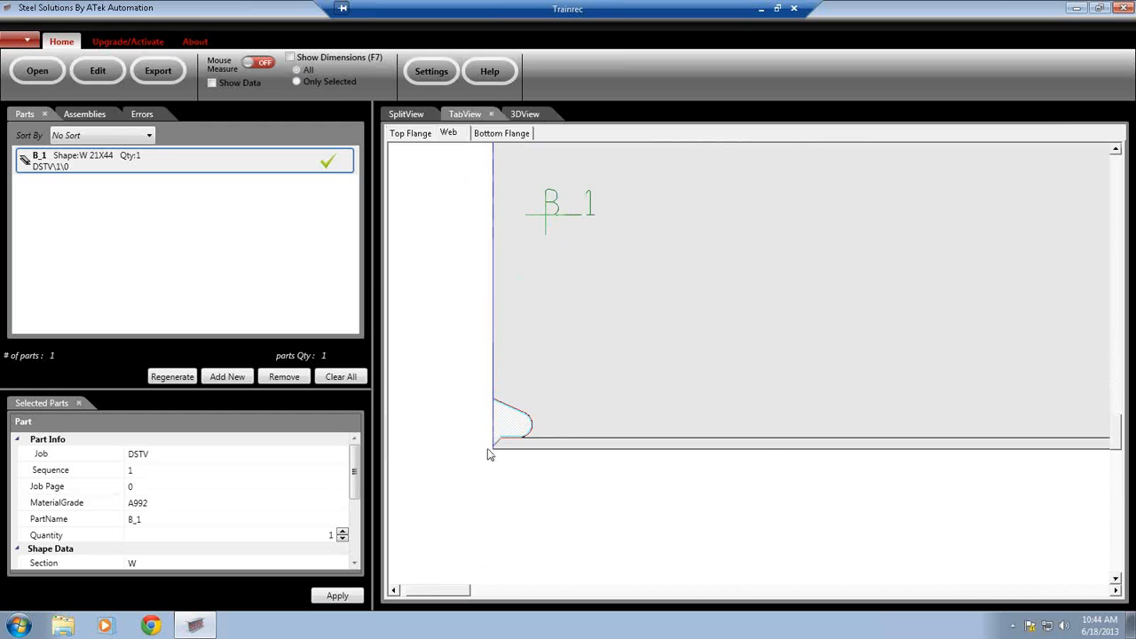
pyautogui.scroll(-1, 415, 530)
pyautogui.scroll(-5, 414, 530)
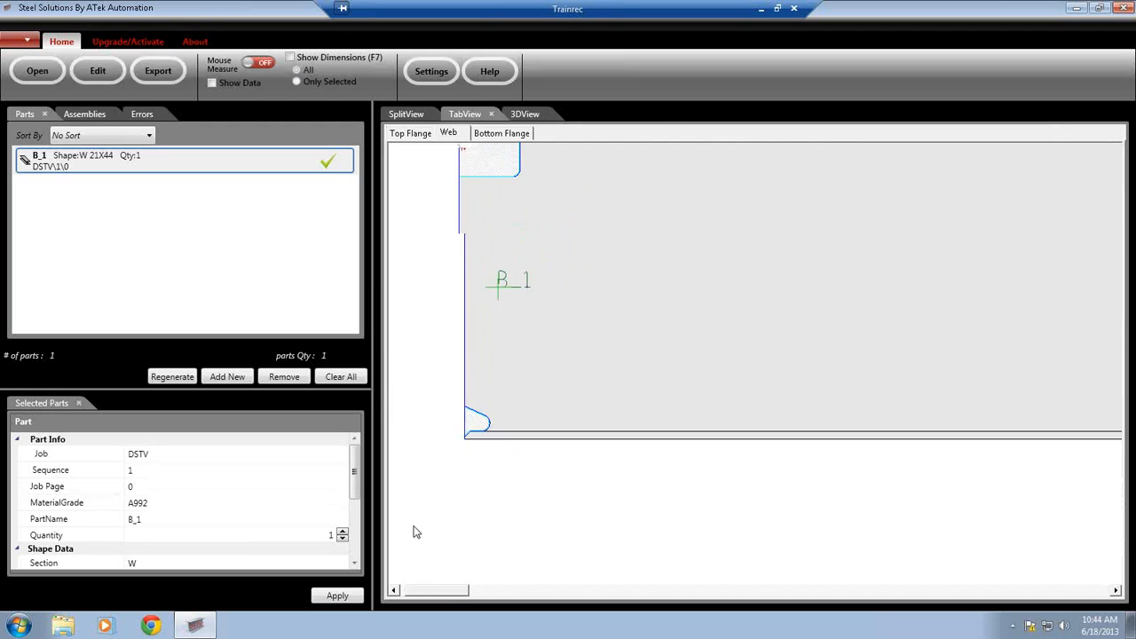
# - Examine the full length of the flat web view, including holes, layout marks and cutout, and return to the 3D view
pyautogui.moveTo(1047, 549); pyautogui.dragTo(745, 550, button='middle')
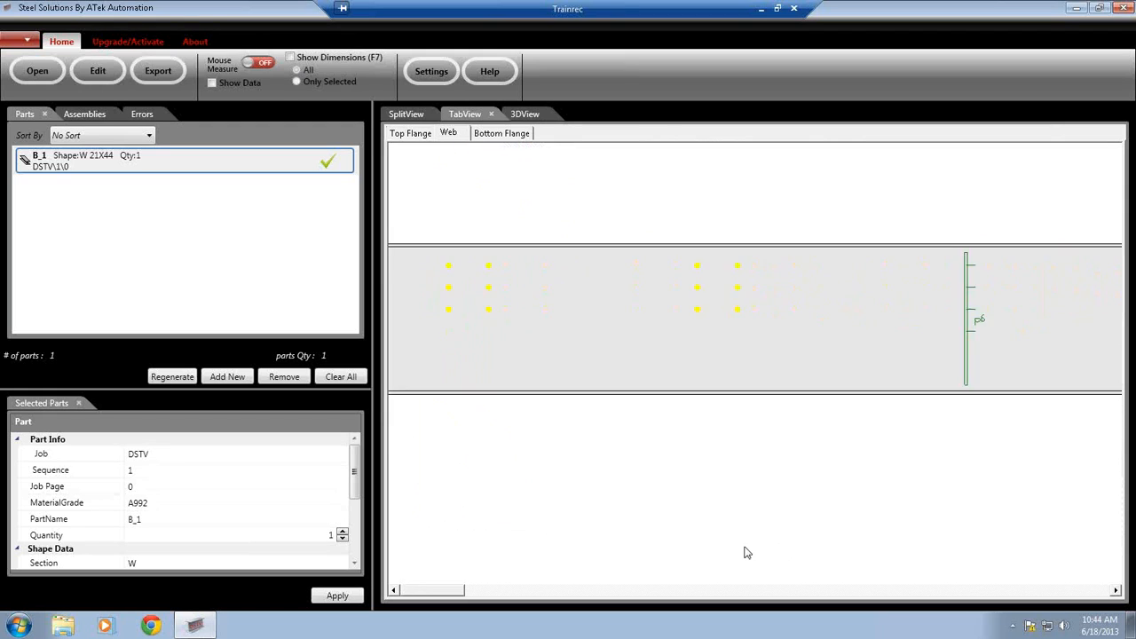
pyautogui.scroll(-6, 744, 551)
pyautogui.scroll(-1, 774, 502)
pyautogui.moveTo(798, 500); pyautogui.dragTo(895, 491, button='middle')
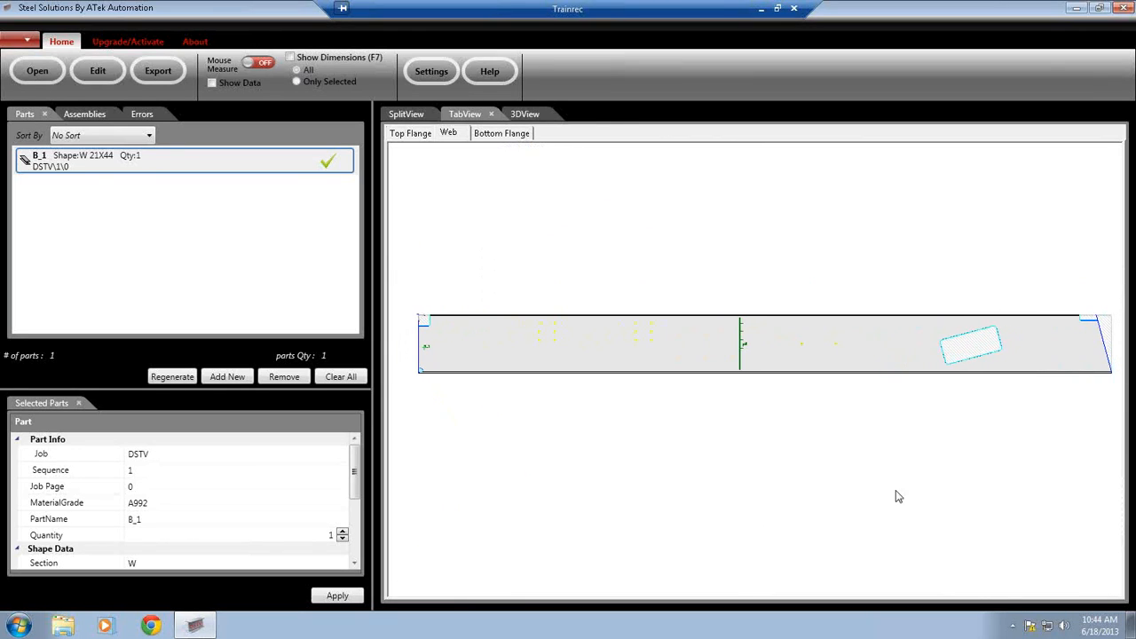
pyautogui.click(527, 115)
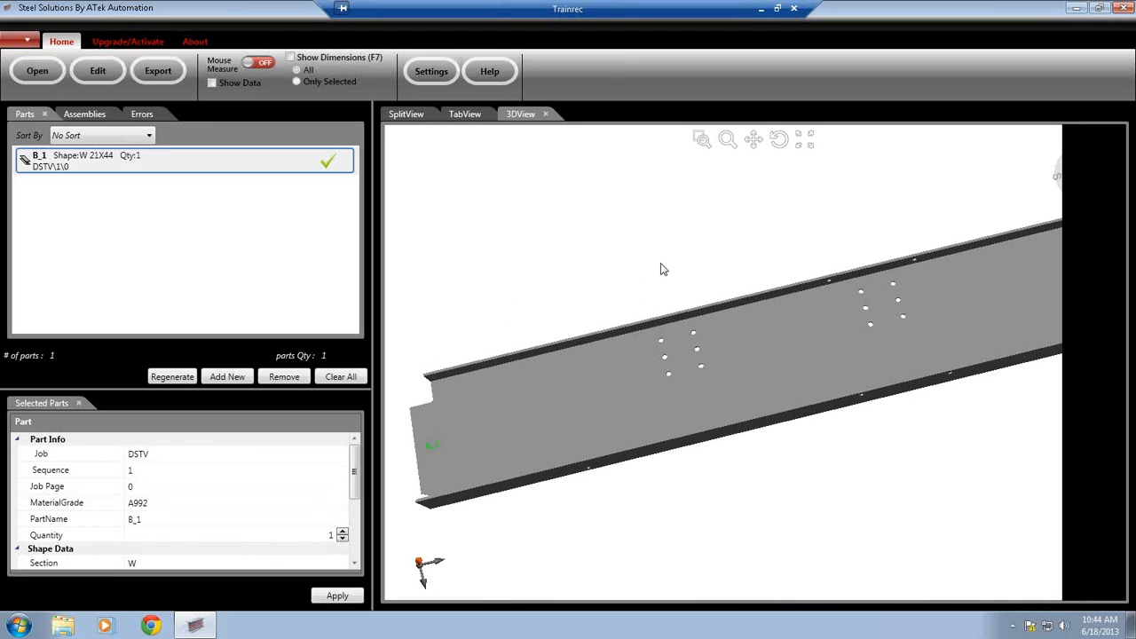
# - Leave the Trainrec session and the B_1.nc1 document, and open the CNC tool from the SDS/2 main menu
pyautogui.click(760, 12)
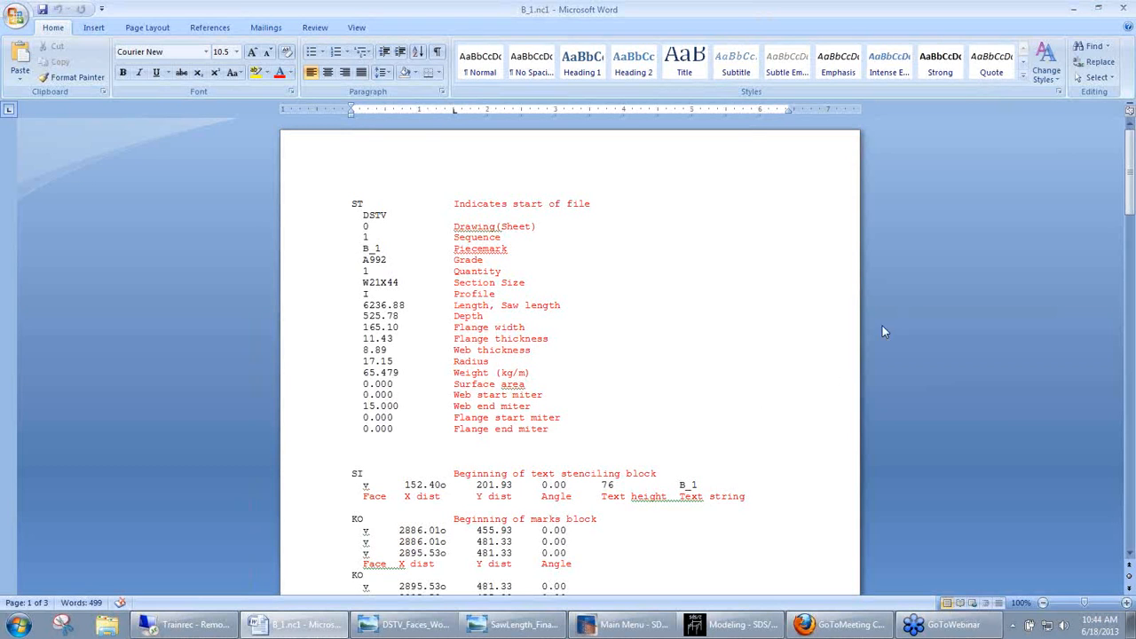
pyautogui.click(1081, 8)
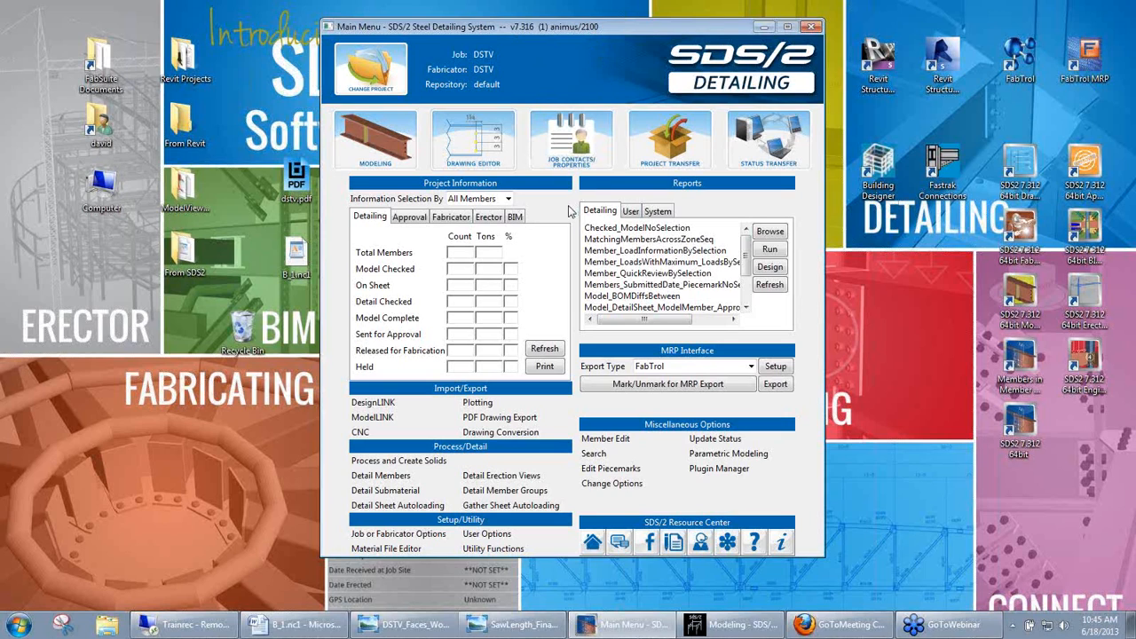
pyautogui.click(364, 432)
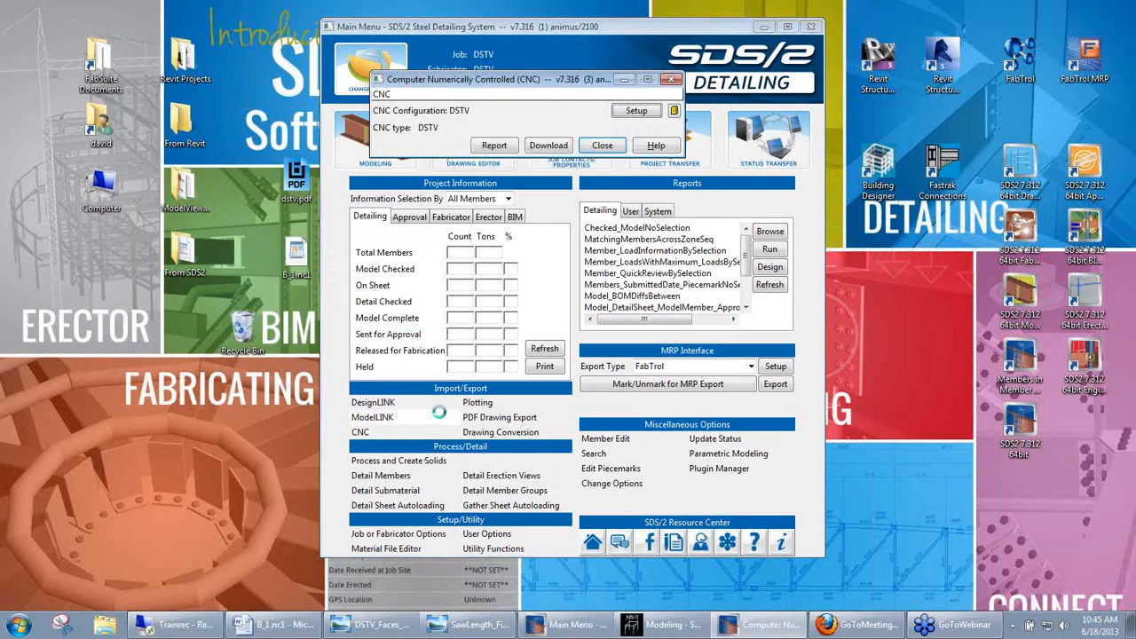
pyautogui.moveTo(532, 82); pyautogui.dragTo(556, 84)
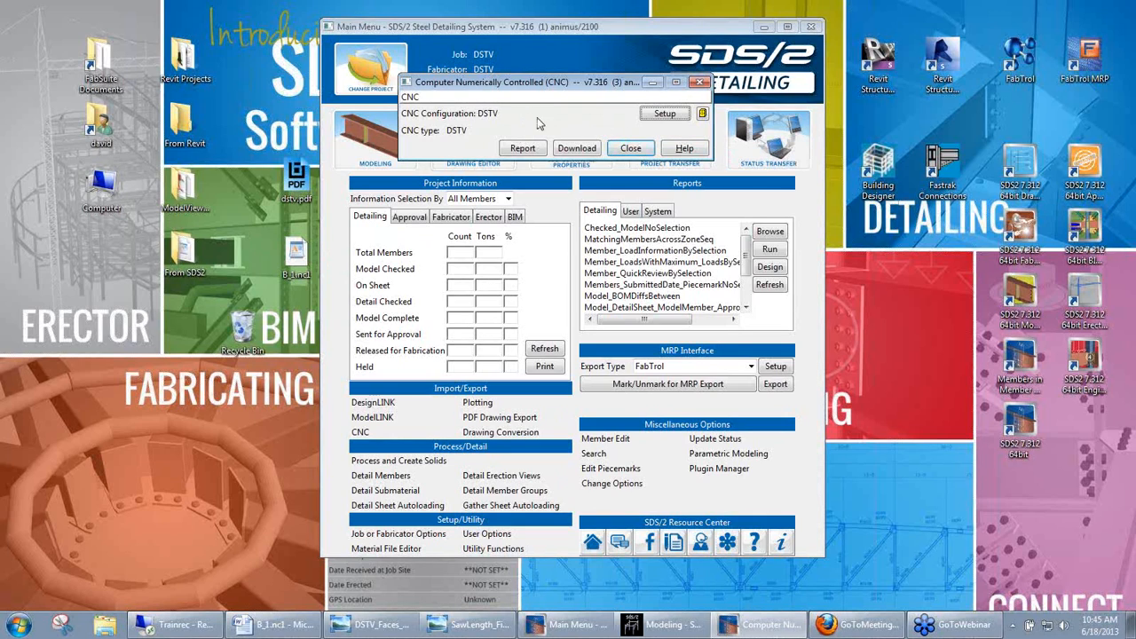
# - Go through the machine-specific DSTV configurations, load DSTV - Modified as the CNC configuration and open its setup
pyautogui.click(701, 113)
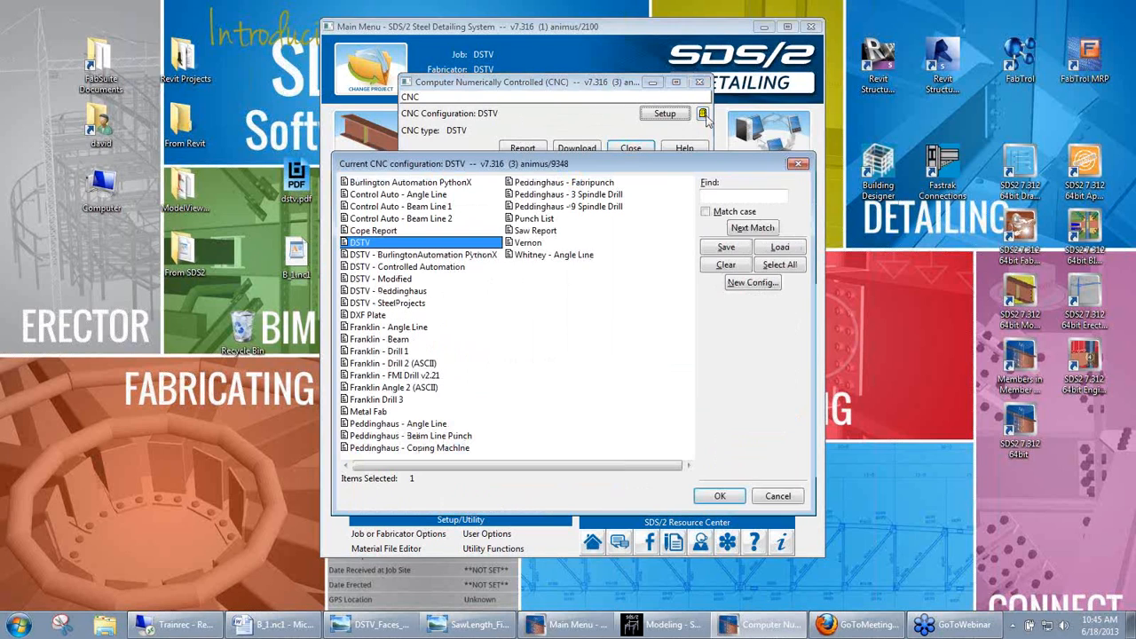
pyautogui.moveTo(626, 163); pyautogui.dragTo(626, 151)
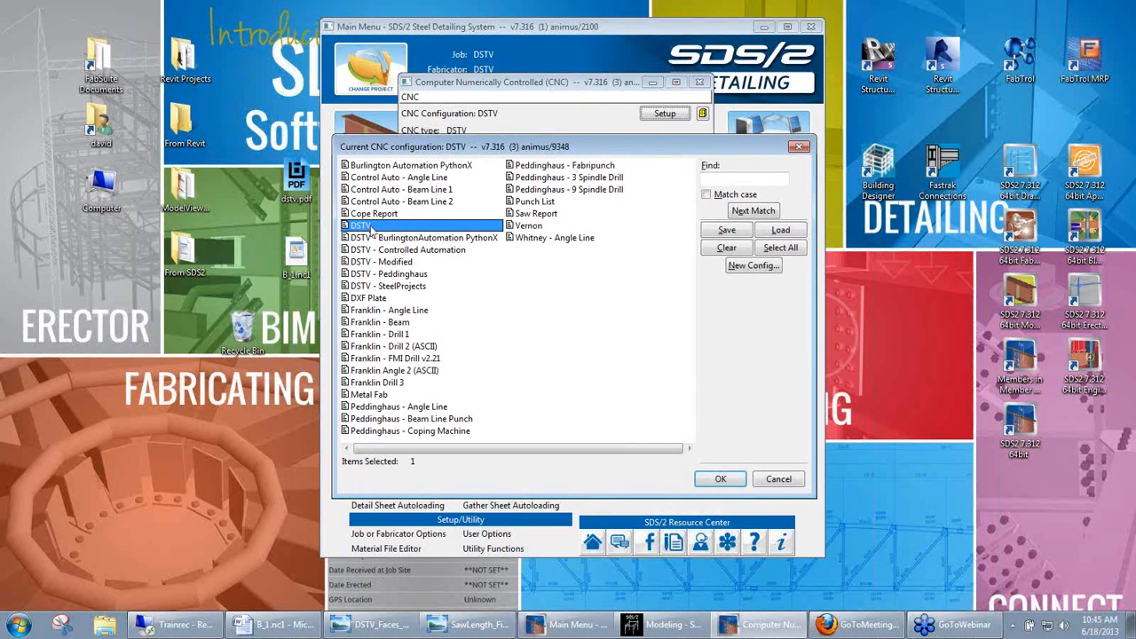
pyautogui.click(416, 239)
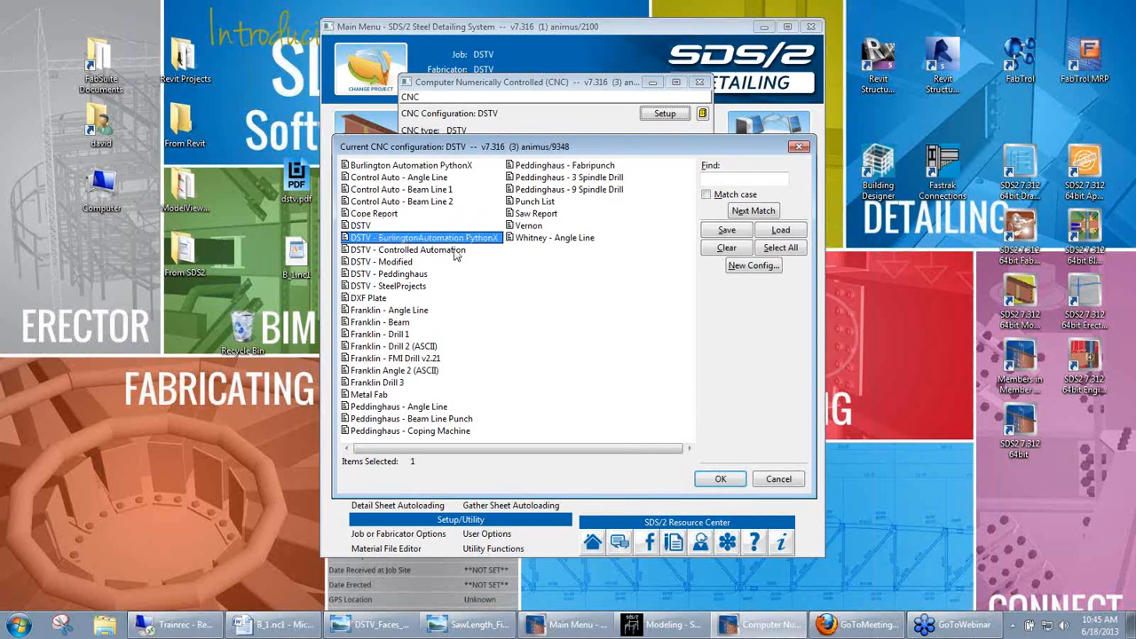
pyautogui.click(450, 252)
pyautogui.click(415, 275)
pyautogui.click(416, 287)
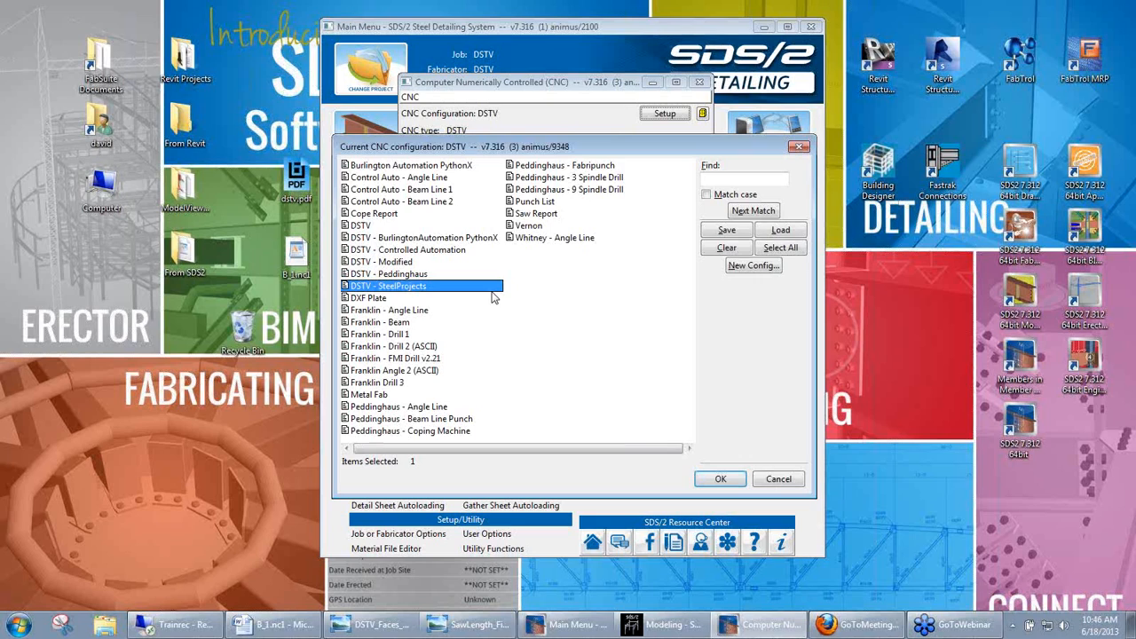
pyautogui.click(413, 265)
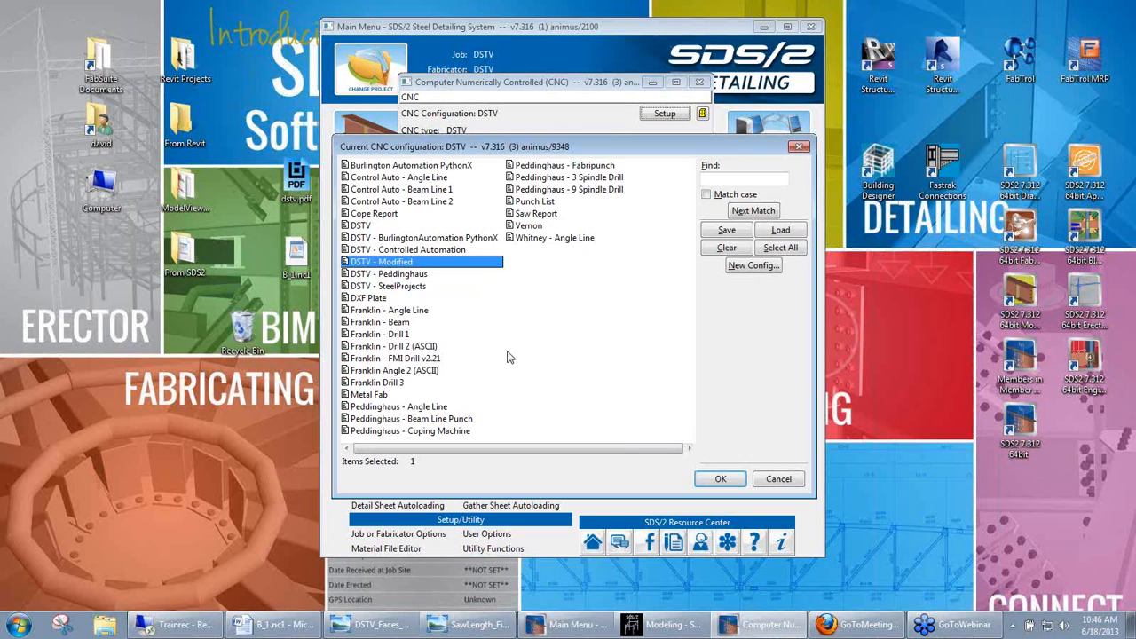
pyautogui.doubleClick(417, 262)
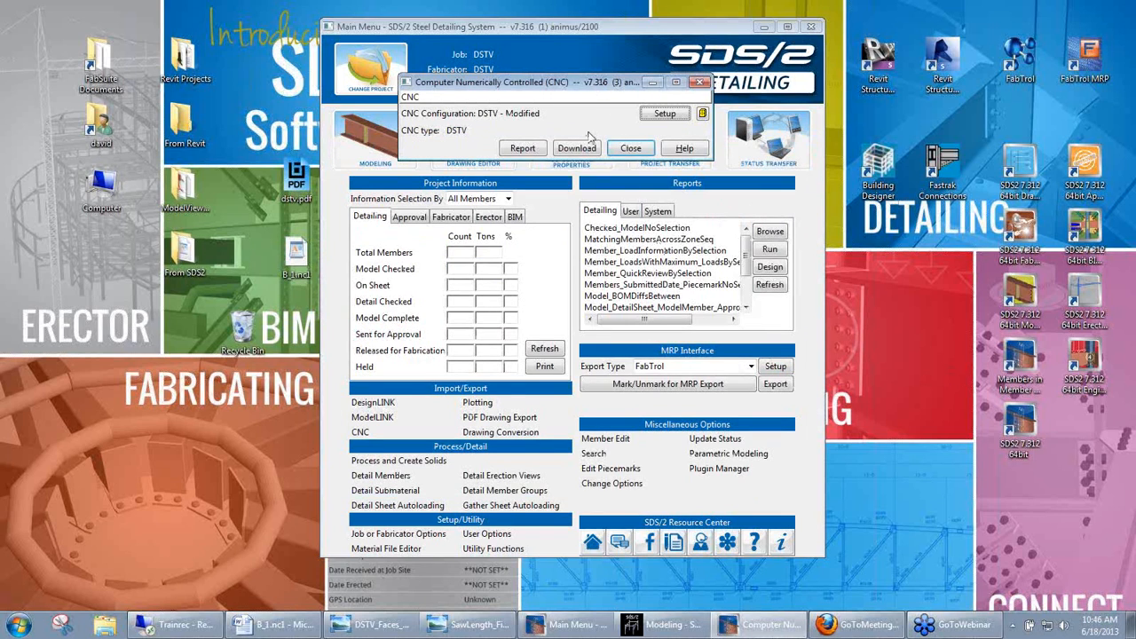
pyautogui.click(667, 115)
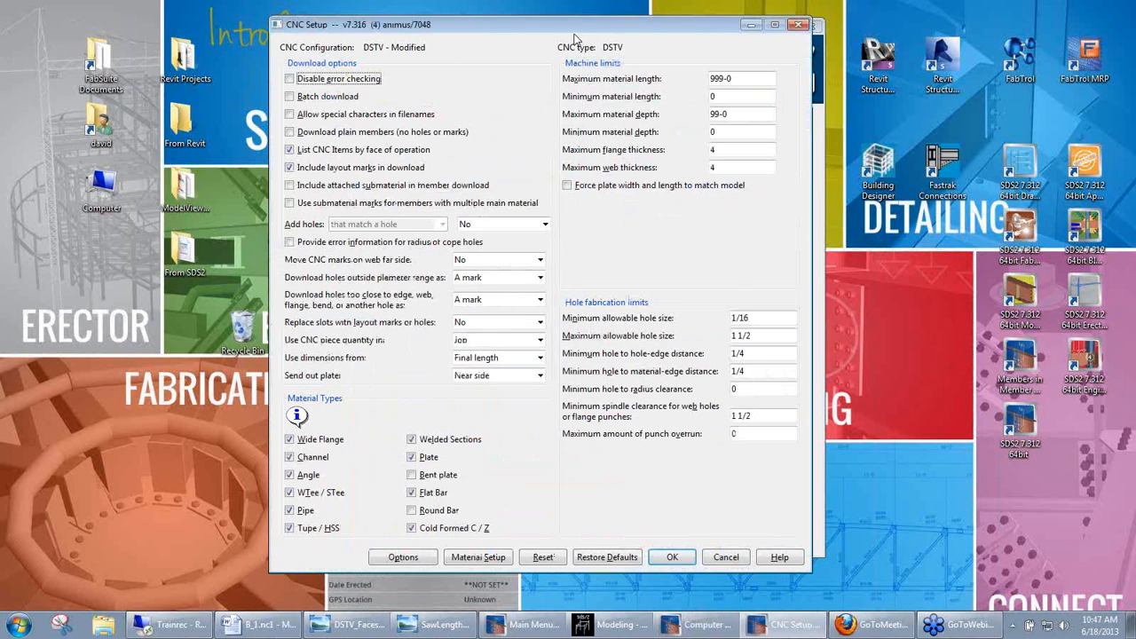
pyautogui.moveTo(575, 42); pyautogui.dragTo(602, 37)
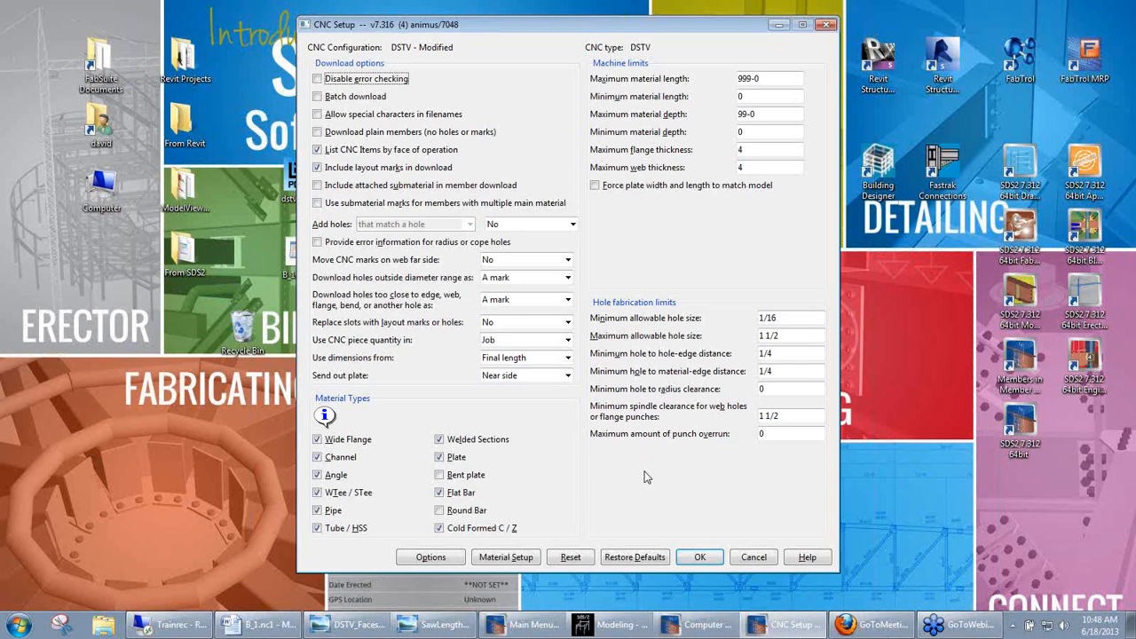
# - Try 1/16 as the maximum amount of punch overrun and set it back to 0
pyautogui.doubleClick(798, 440)
pyautogui.write('1/16')
pyautogui.press('Tab')
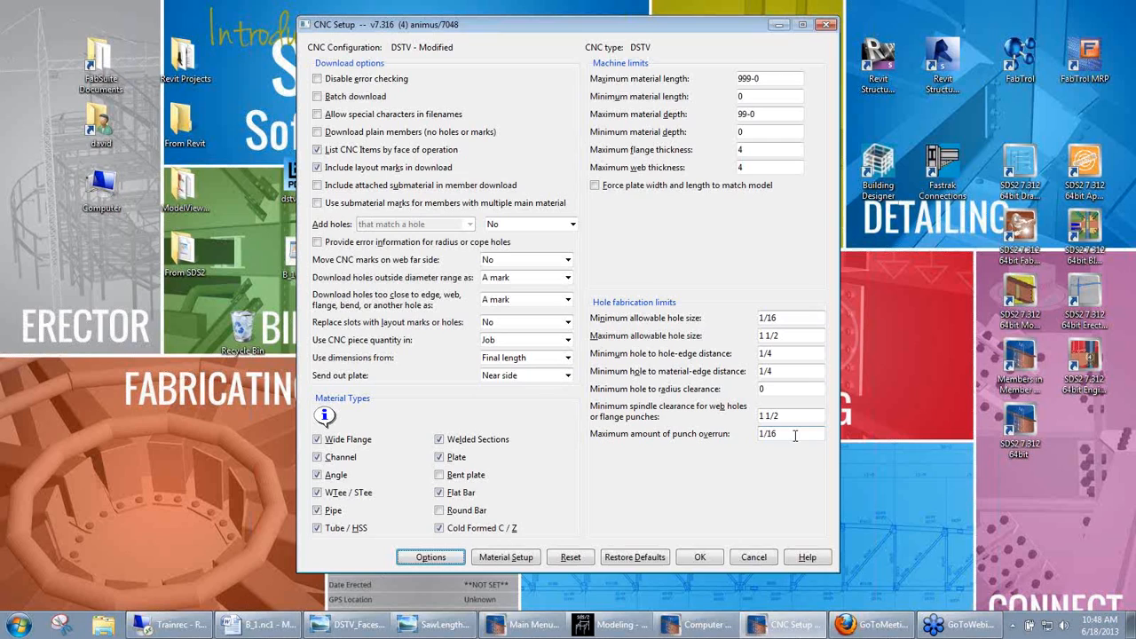
pyautogui.click(795, 434)
pyautogui.doubleClick(799, 433)
pyautogui.write('0')
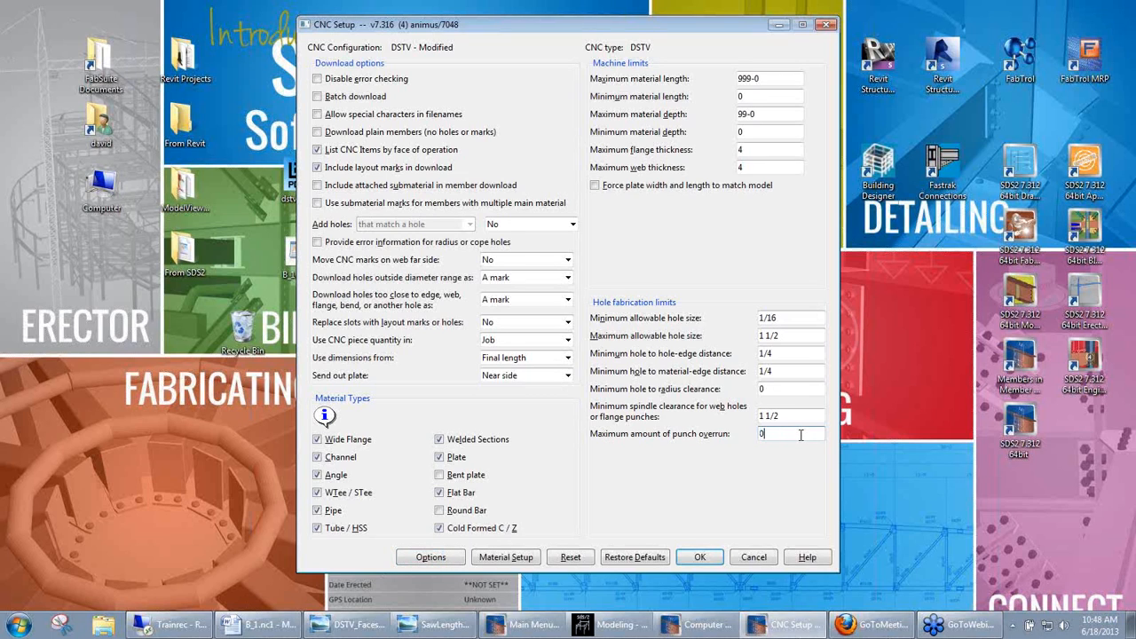
pyautogui.press('Tab')
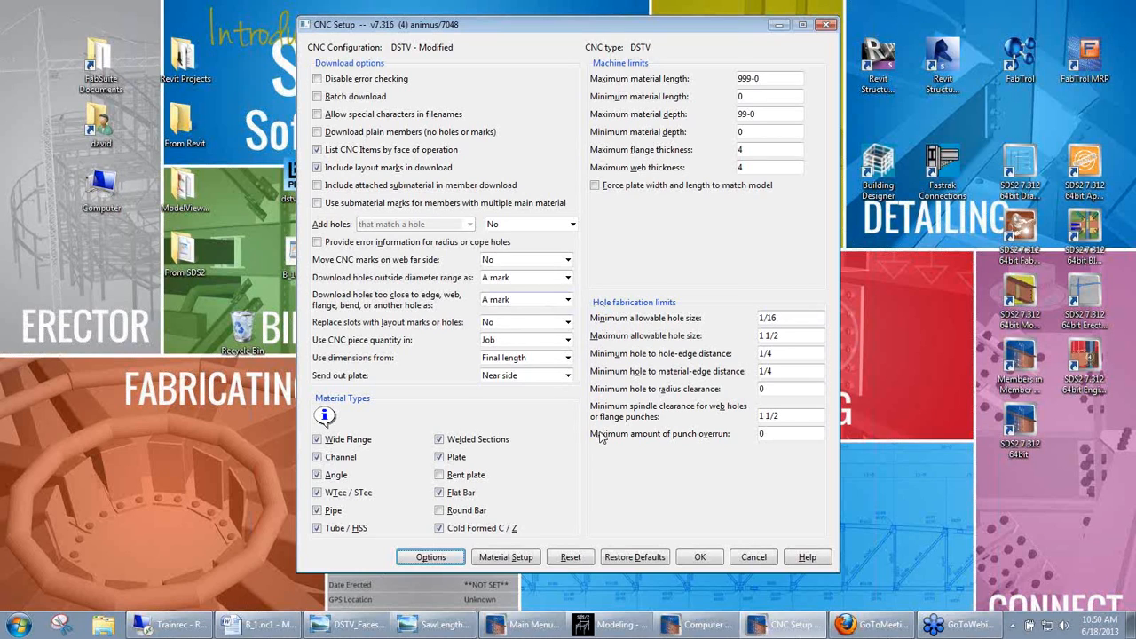
# - Set holes outside the diameter range and holes too close to an edge, web, flange, bend or another hole to "Fail hole, print report"
pyautogui.click(567, 279)
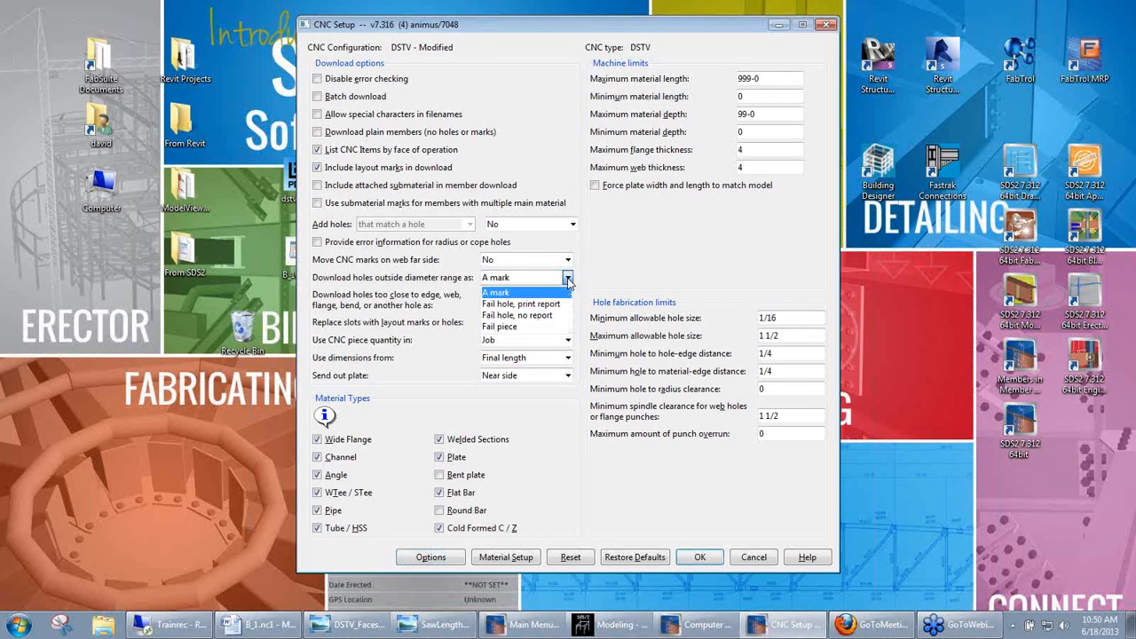
pyautogui.click(522, 303)
pyautogui.click(565, 300)
pyautogui.click(543, 318)
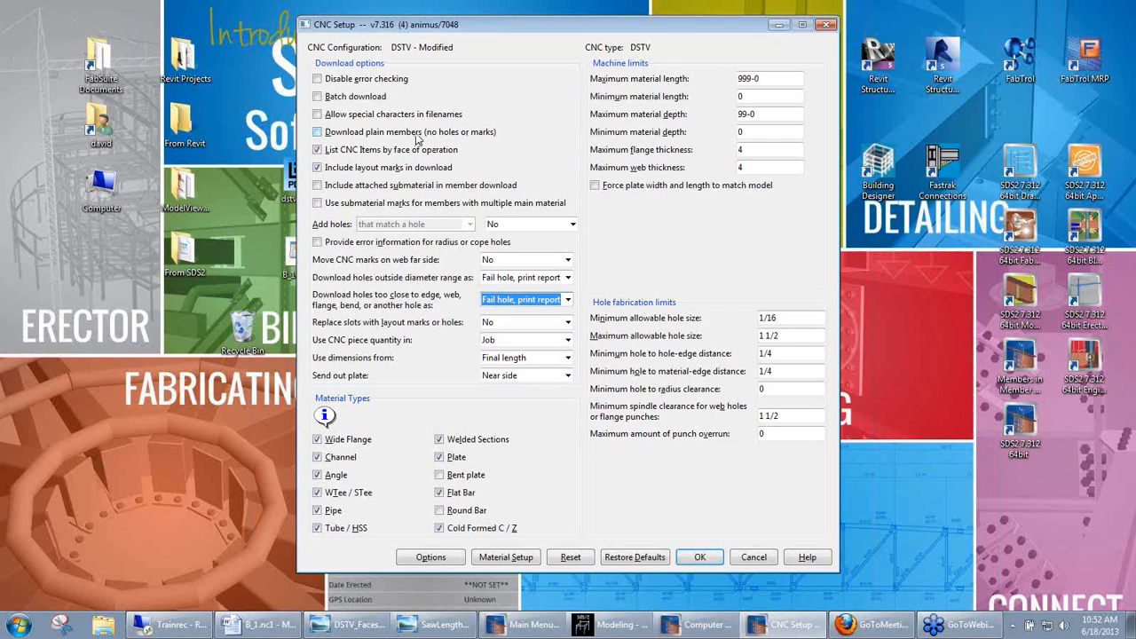
# - Enable downloading plain members without holes or marks and including attached submaterial in the member download
pyautogui.click(418, 136)
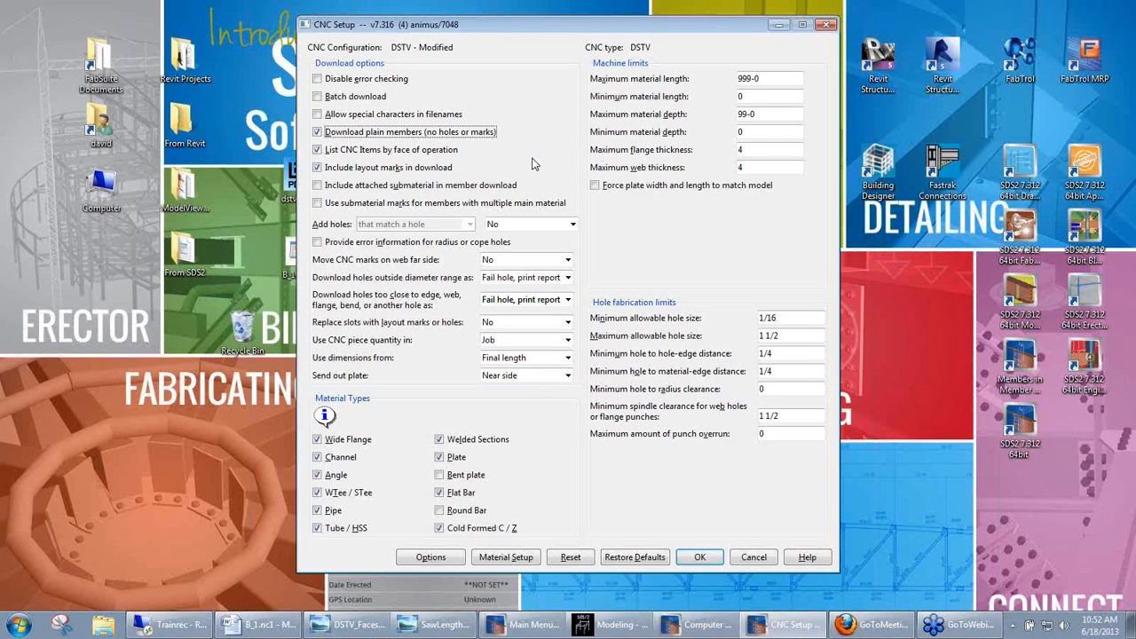
pyautogui.click(354, 190)
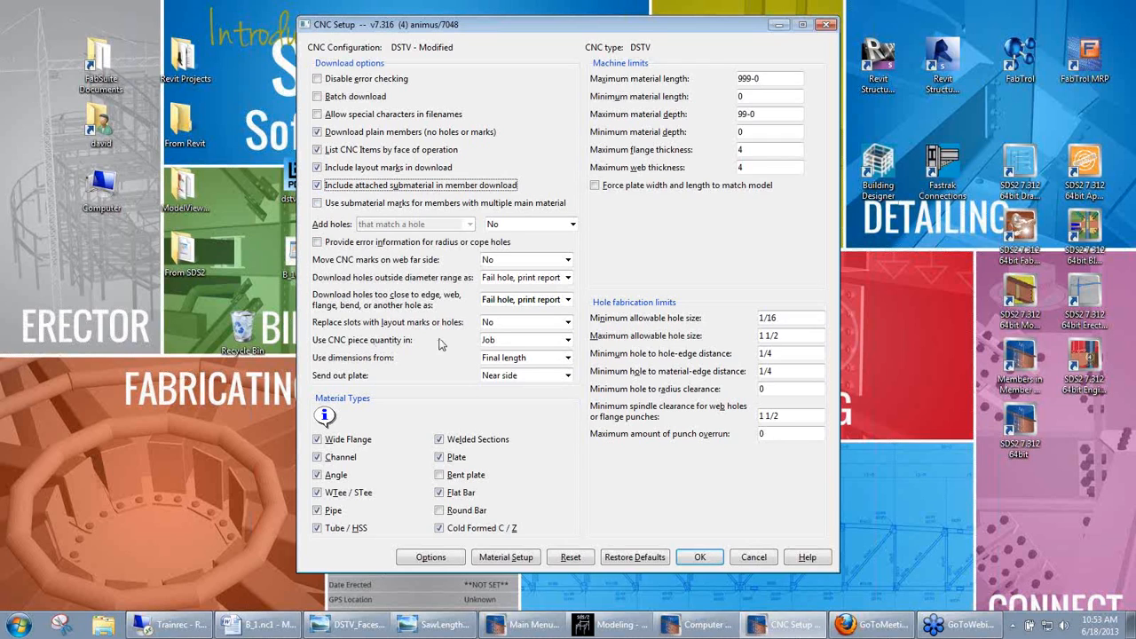
# - Try Selection as the basis for the CNC piece quantity and return it to Job
pyautogui.click(557, 343)
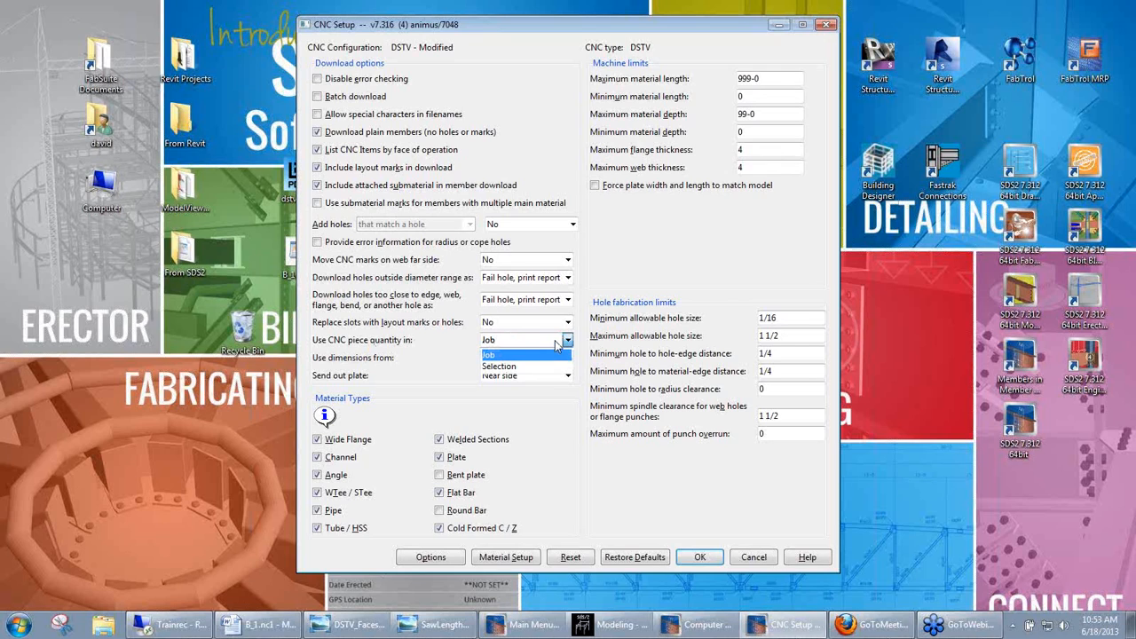
pyautogui.click(557, 343)
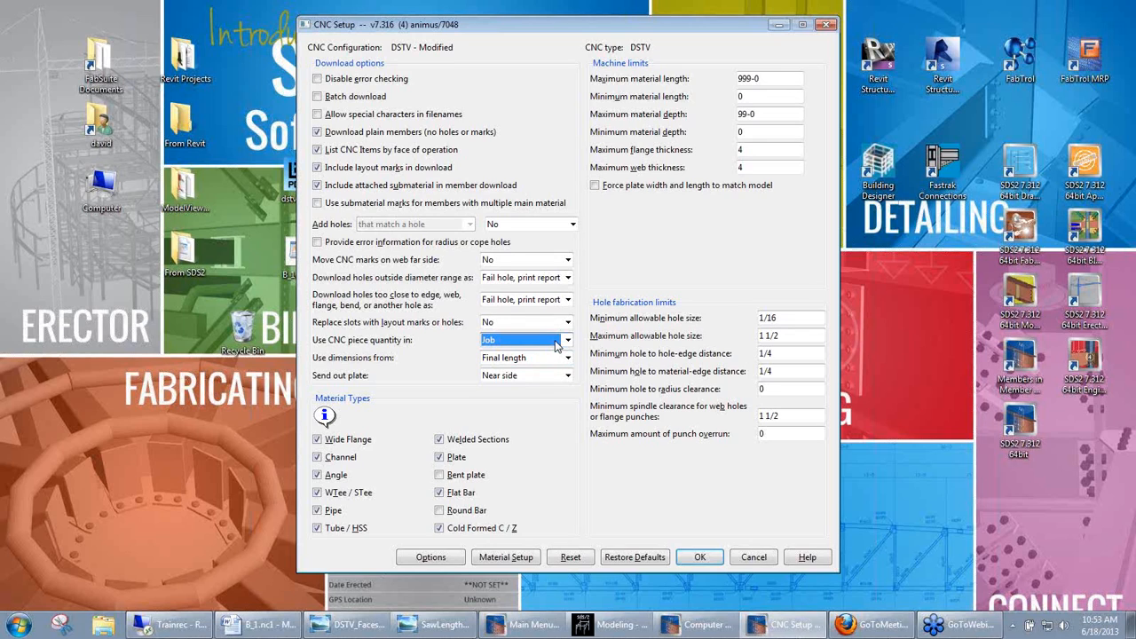
pyautogui.click(564, 341)
pyautogui.click(523, 367)
pyautogui.click(567, 340)
pyautogui.click(554, 358)
# - Check the source option for dimensions and compare saw length with final length in the SawLength_FinalLength.png diagram
pyautogui.click(548, 358)
pyautogui.click(548, 356)
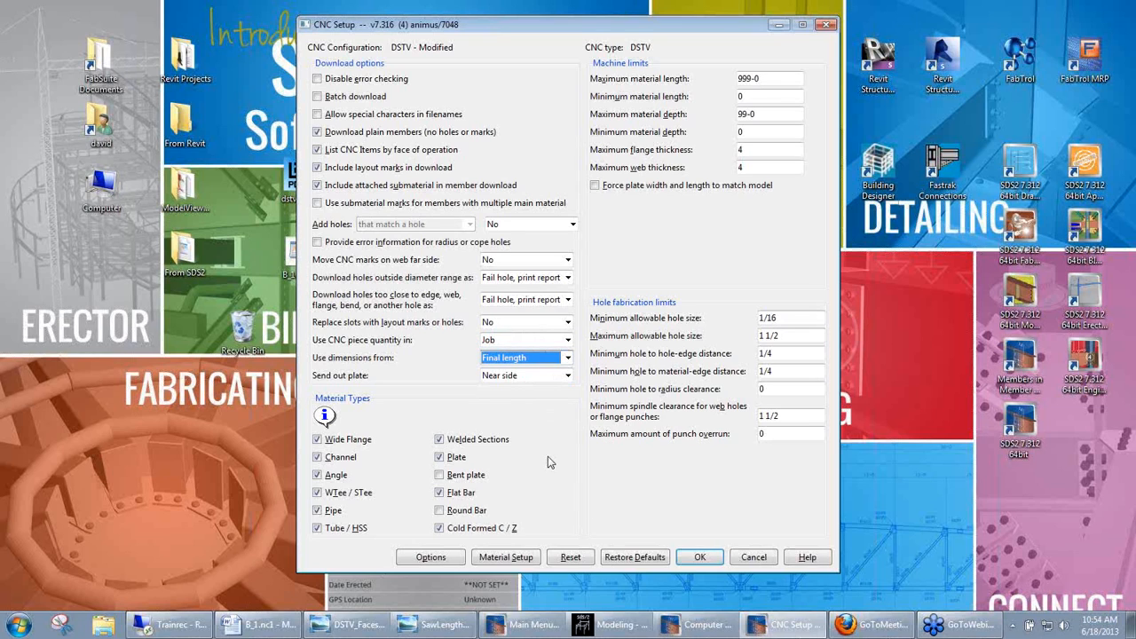
pyautogui.moveTo(448, 625)
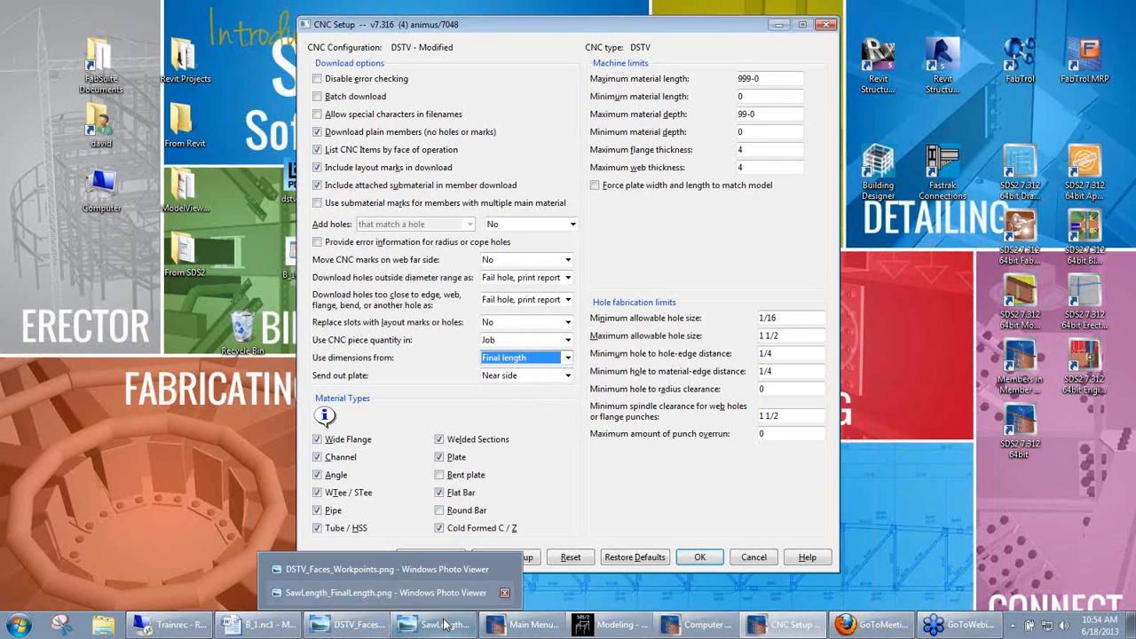
pyautogui.click(417, 591)
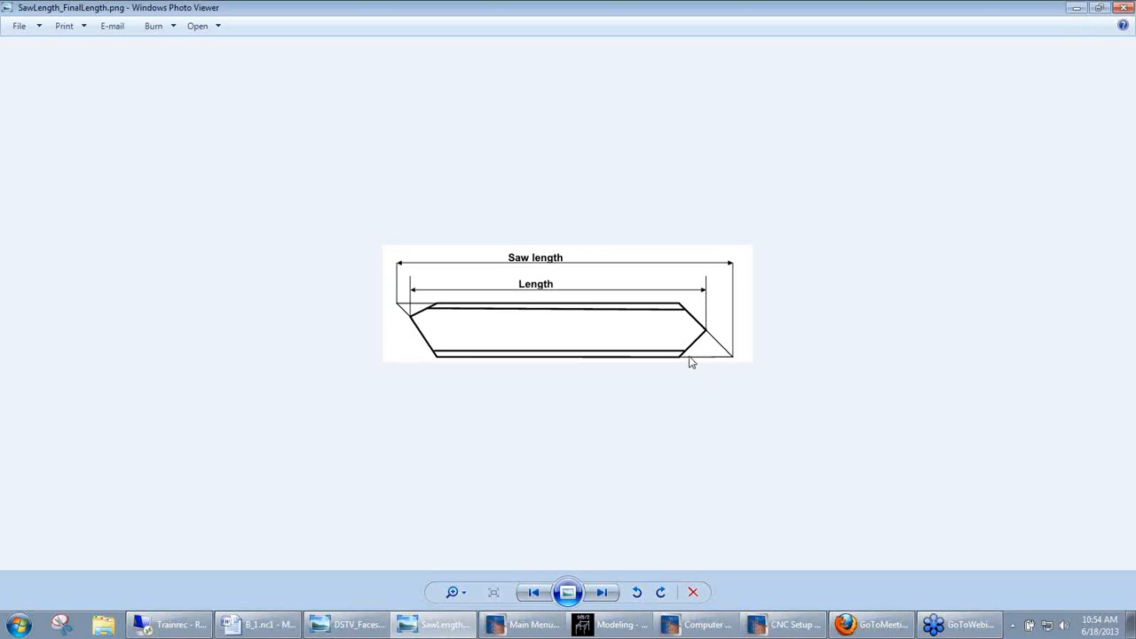
pyautogui.click(1071, 11)
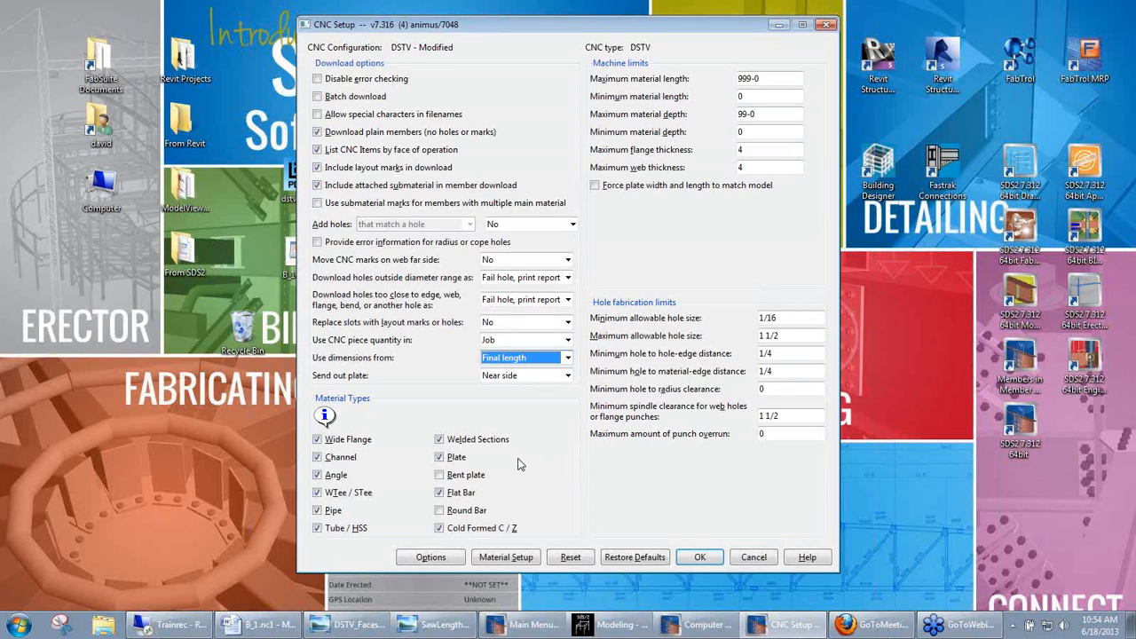
# - Exclude Plate, Flat Bar and Cold Formed C / Z from the material types of the CNC download
pyautogui.click(453, 460)
pyautogui.click(463, 494)
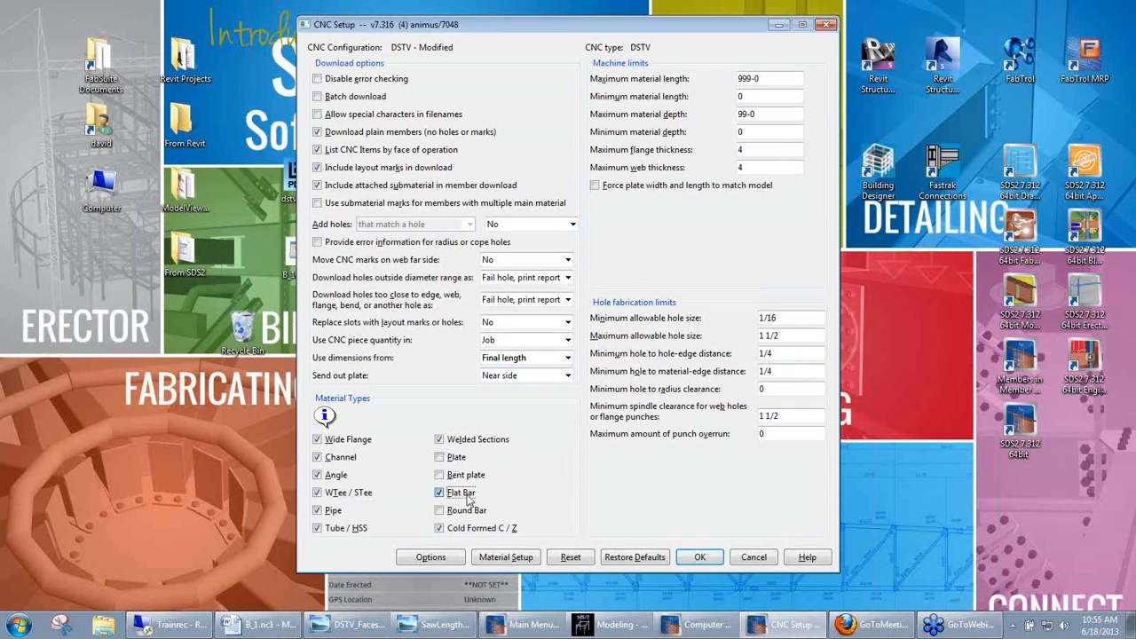
pyautogui.click(473, 530)
pyautogui.moveTo(478, 30); pyautogui.dragTo(481, 25)
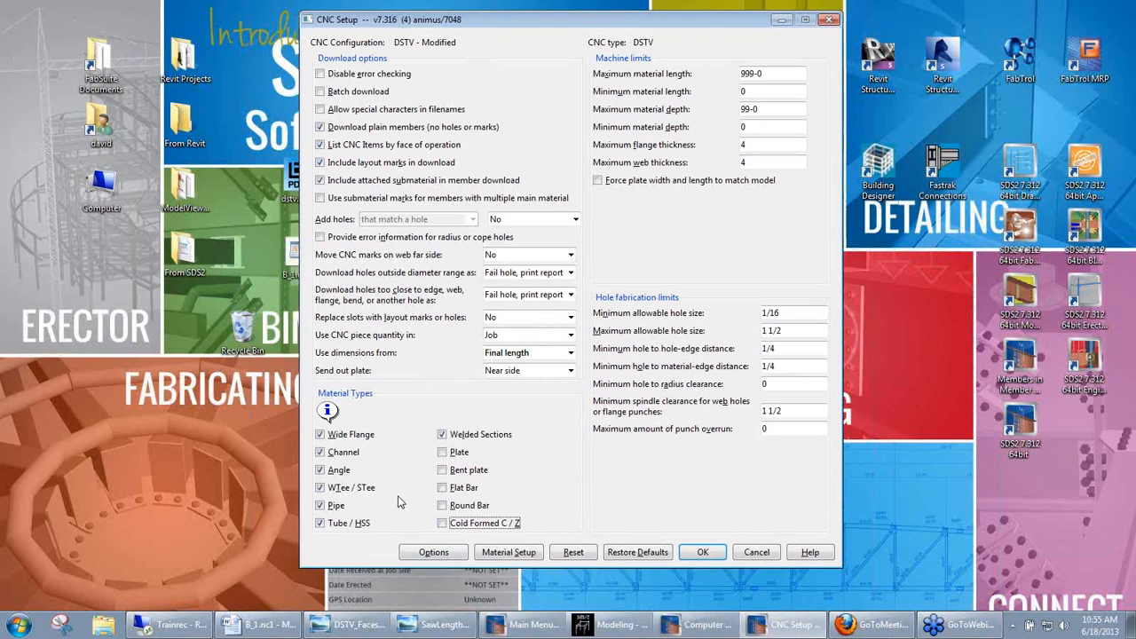
# - Open the DSTV options of the CNC setup and look over the General and Scribing settings
pyautogui.click(433, 552)
pyautogui.moveTo(591, 66)
pyautogui.mouseDown()
pyautogui.moveTo(604, 50)
pyautogui.moveTo(579, 51)
pyautogui.mouseUp()
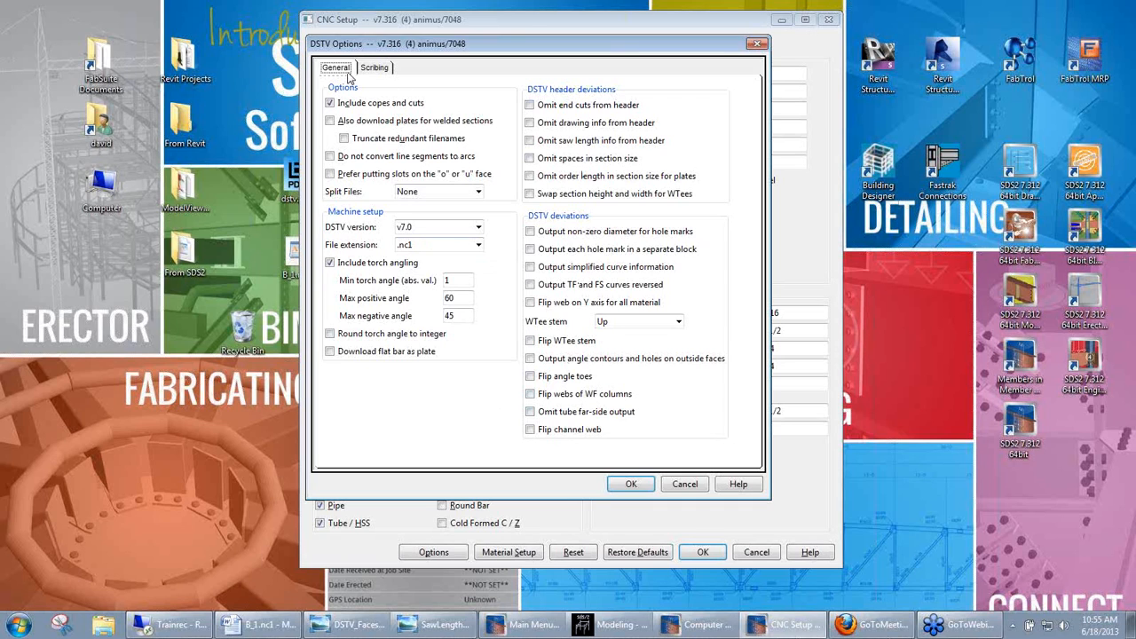
pyautogui.click(376, 69)
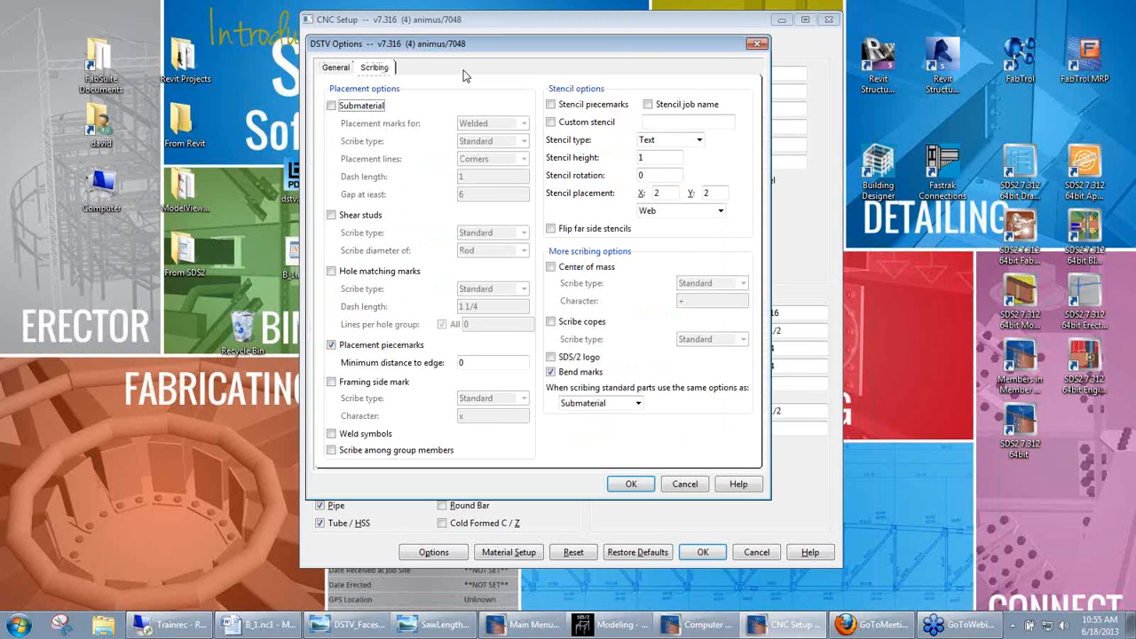
pyautogui.click(338, 68)
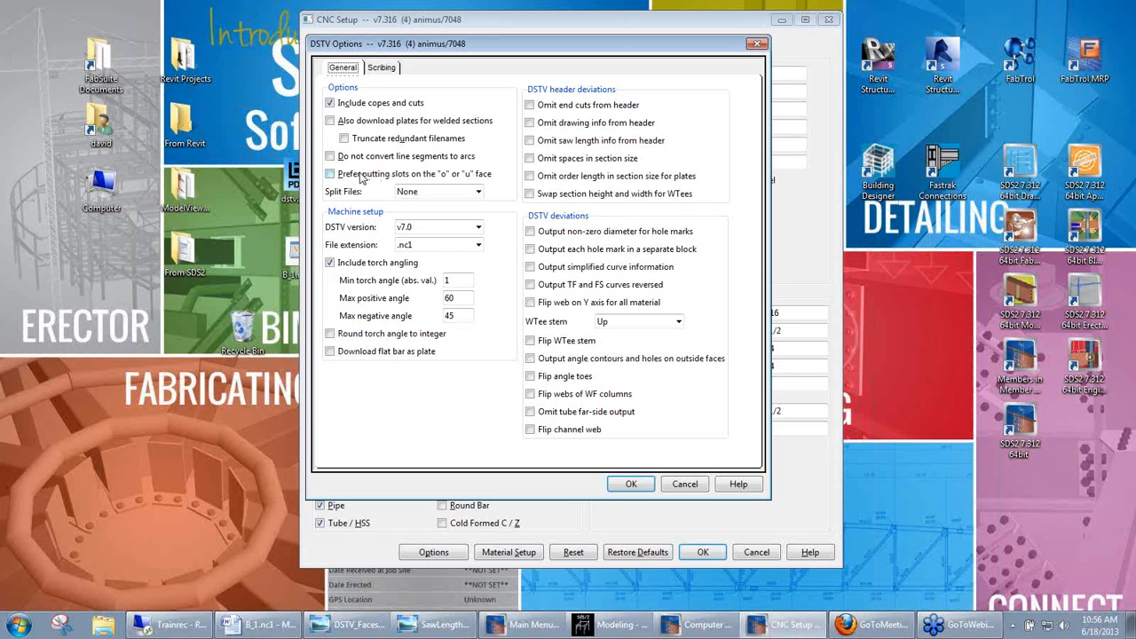
# - Try the preference for slots on the "o" or "u" face, turn it back off, and check the face designations in DSTV_Faces_Workpoints.png
pyautogui.click(360, 177)
pyautogui.click(361, 181)
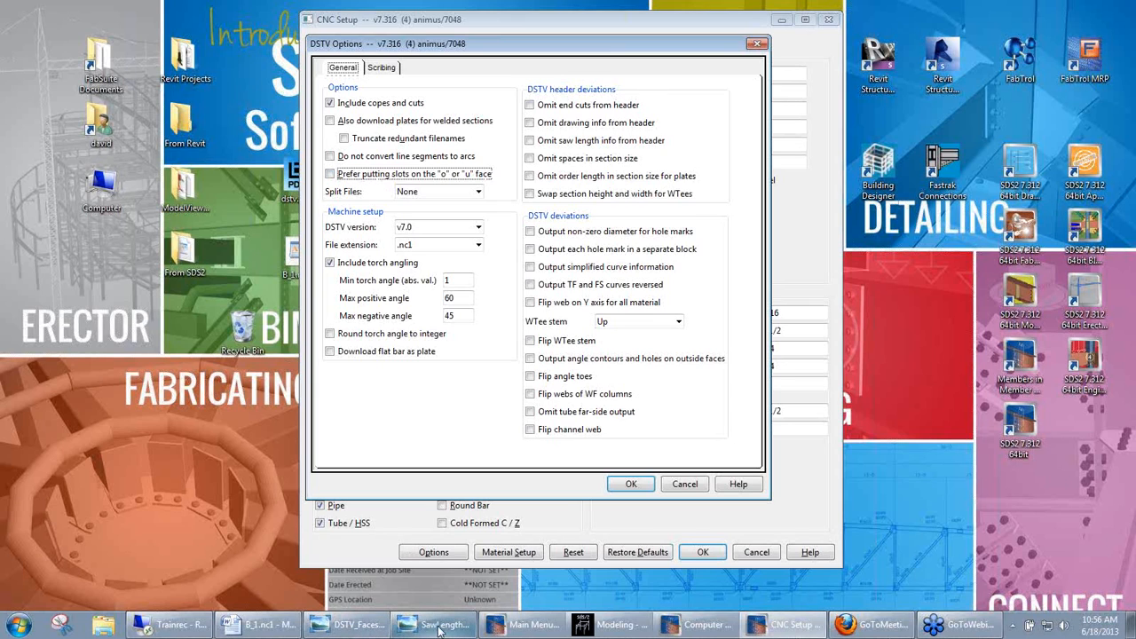
pyautogui.click(355, 624)
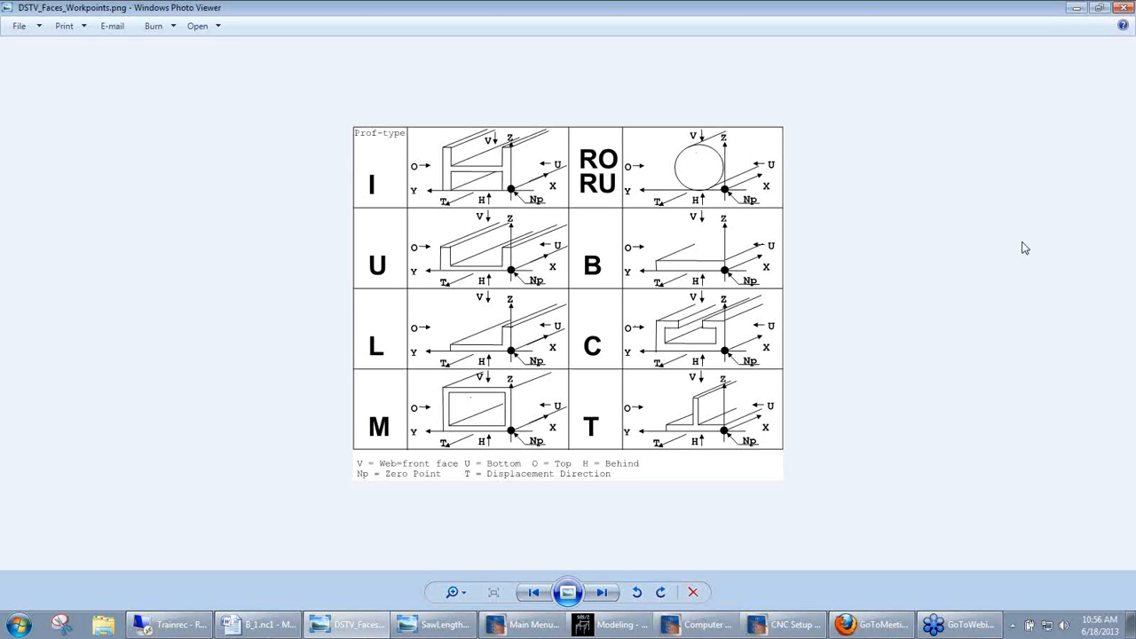
pyautogui.click(1073, 7)
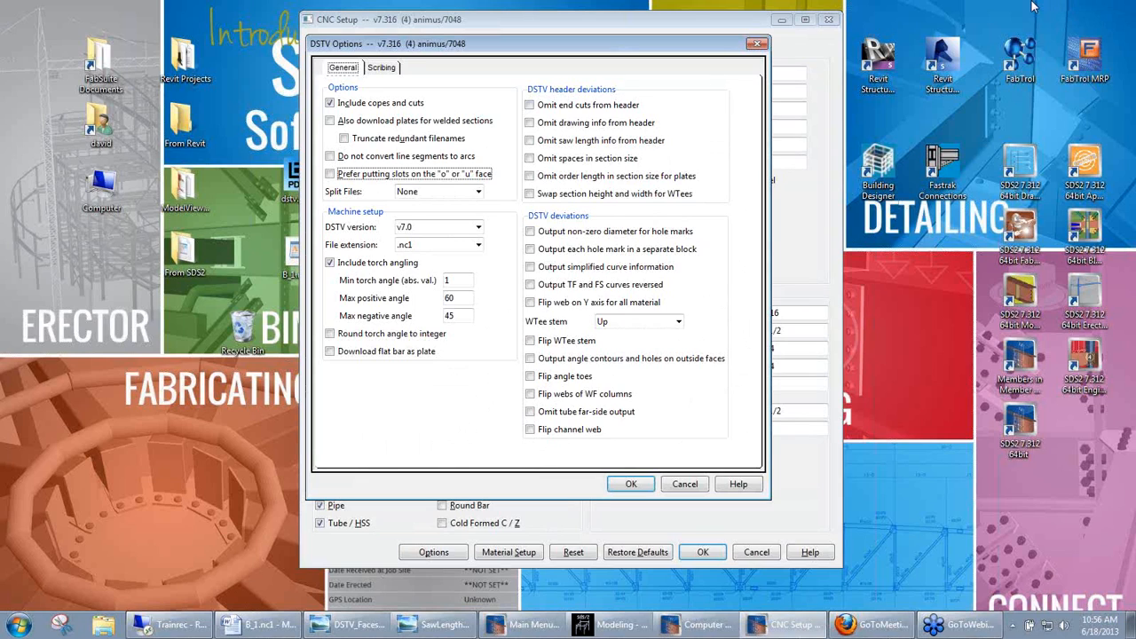
# - Review the Split Files choices, set the option to Scribing, and accept the DSTV options and CNC setup
pyautogui.click(477, 191)
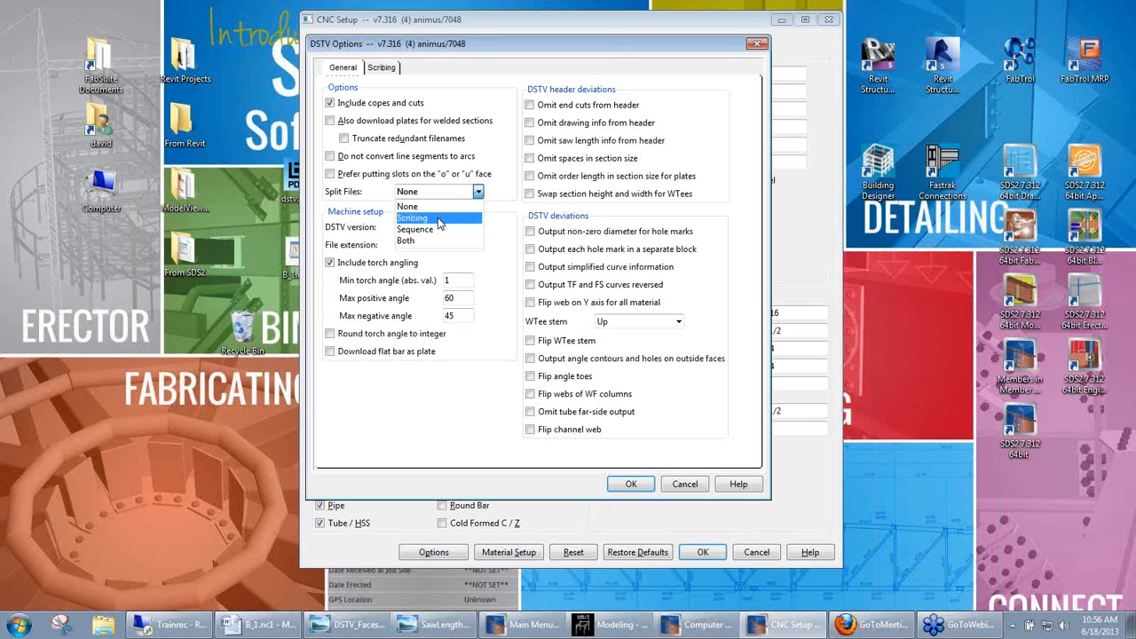
pyautogui.click(441, 207)
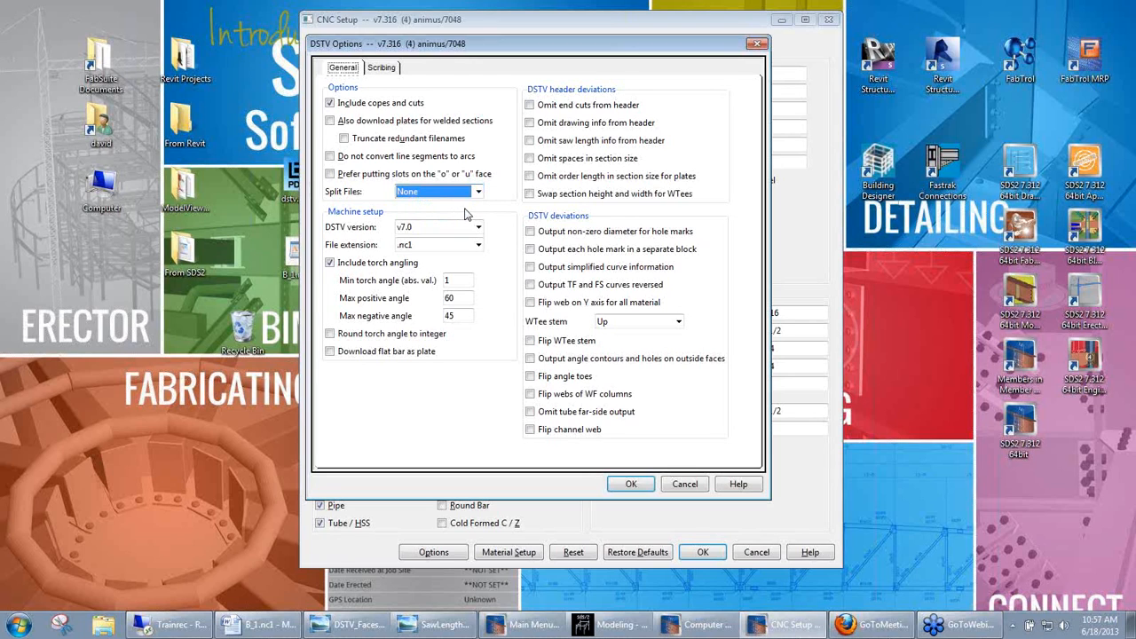
pyautogui.click(476, 192)
pyautogui.click(455, 219)
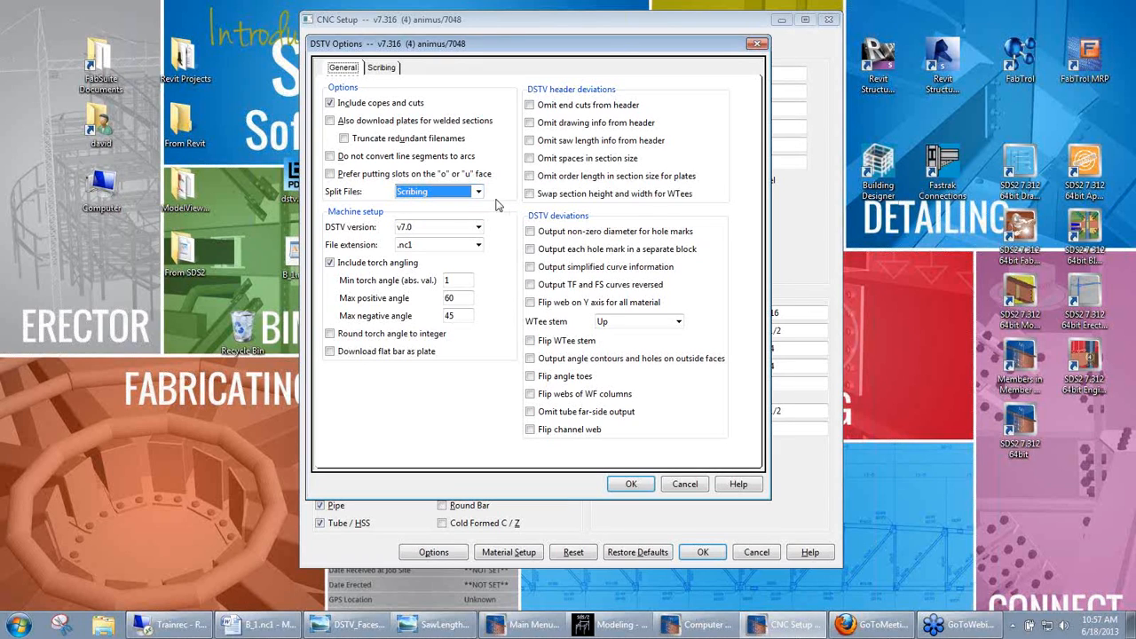
pyautogui.click(477, 192)
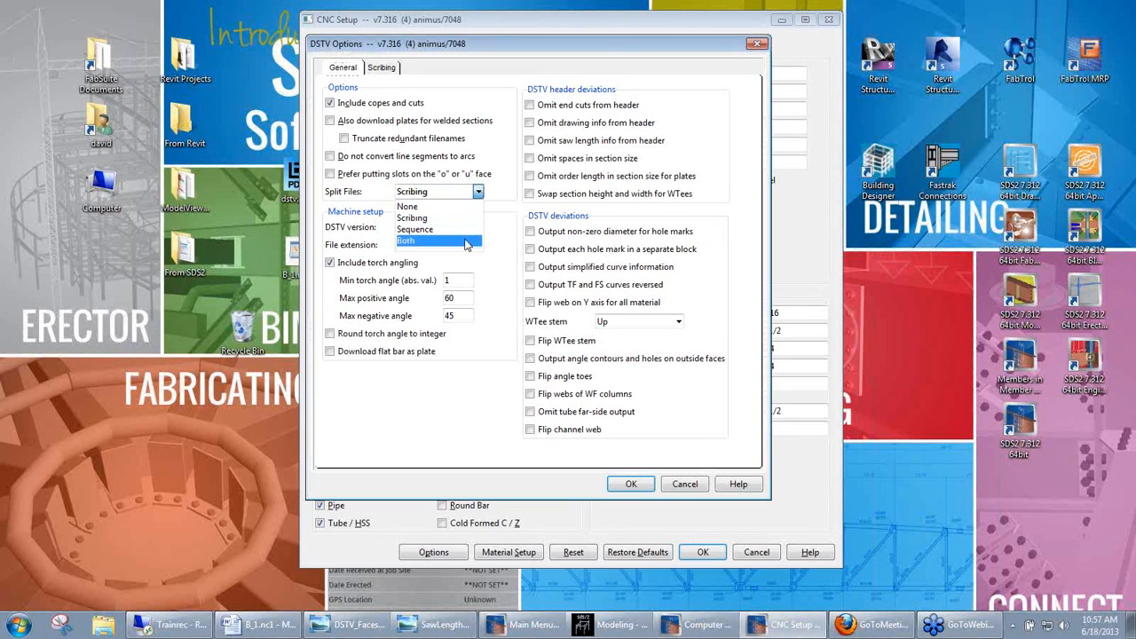
pyautogui.click(424, 219)
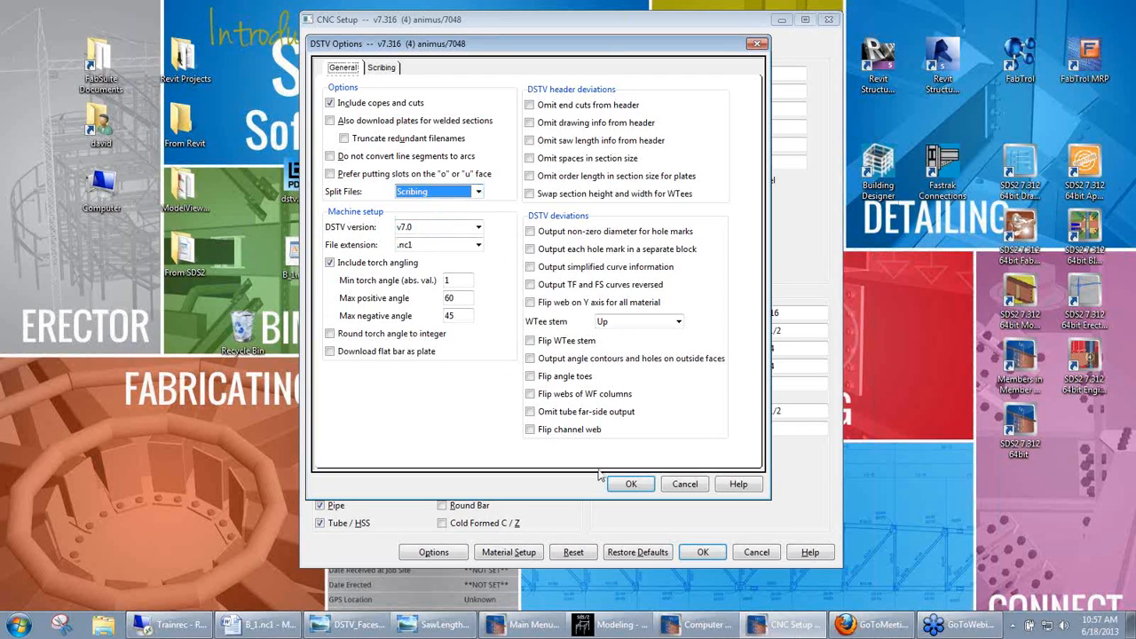
pyautogui.click(622, 484)
pyautogui.click(701, 553)
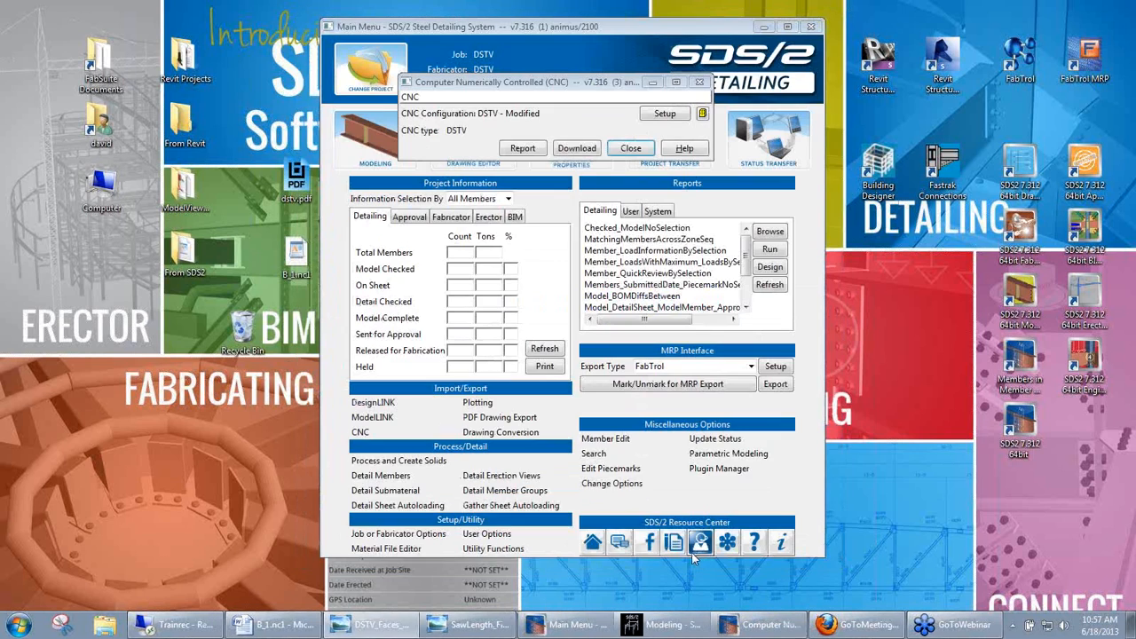
# - Download the CNC data for submaterial w14, checking the beams in the Modeling window before confirming the selection
pyautogui.click(578, 149)
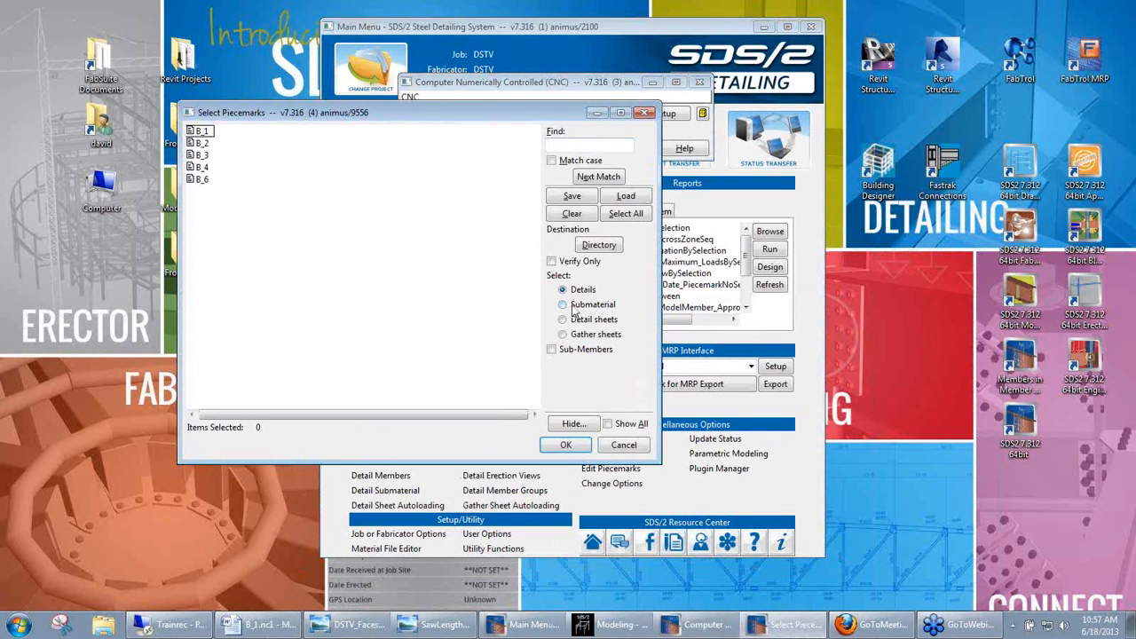
pyautogui.click(573, 306)
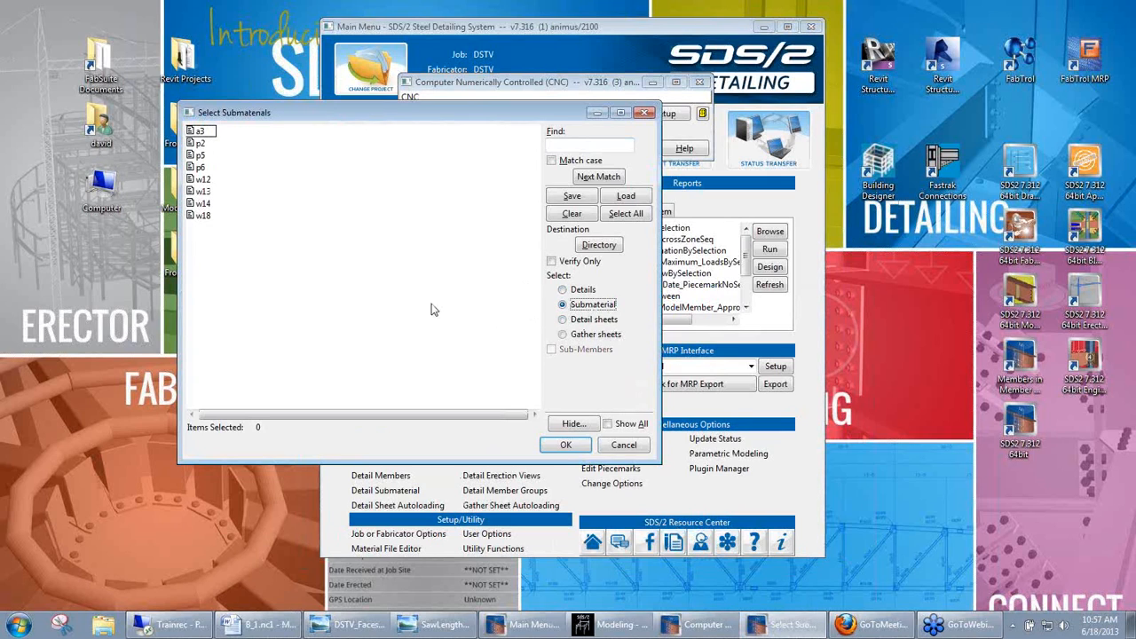
pyautogui.click(202, 203)
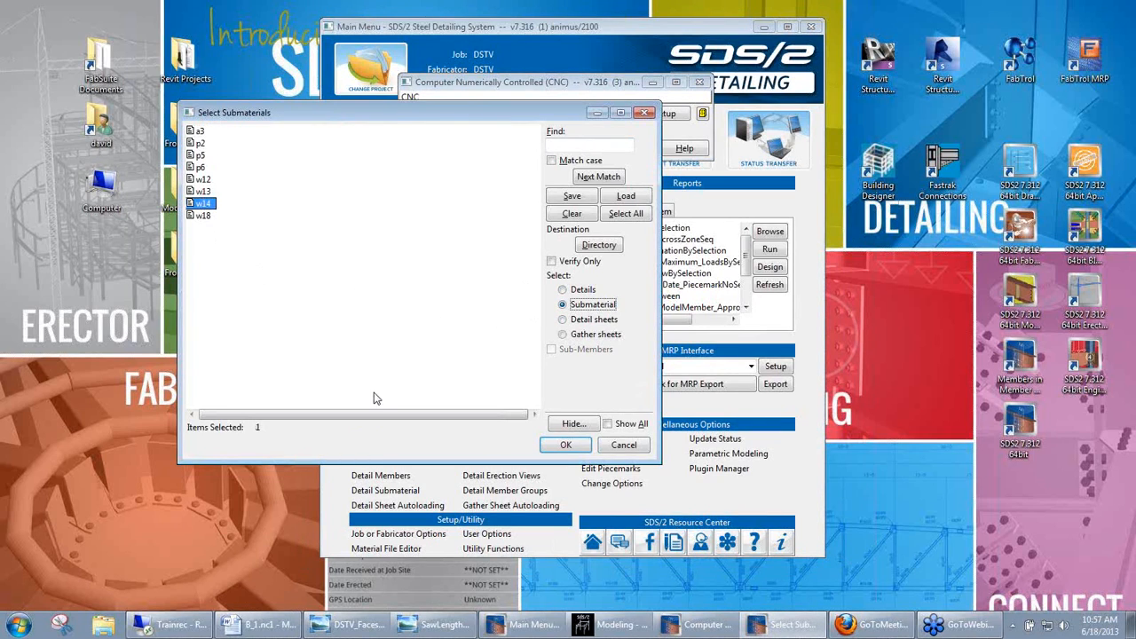
pyautogui.click(585, 625)
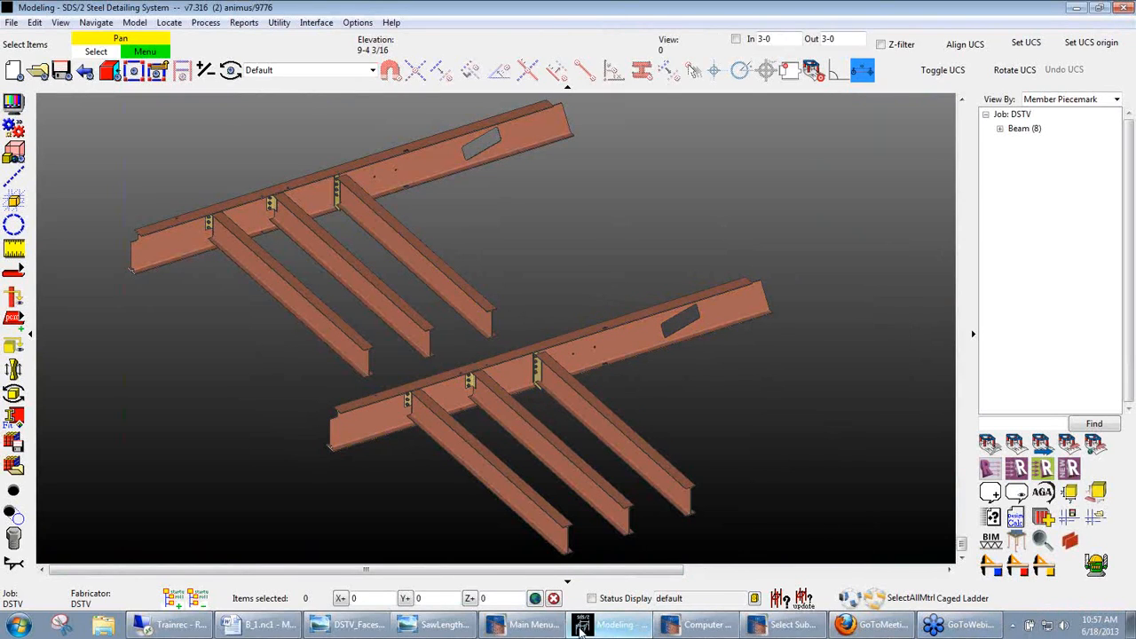
pyautogui.moveTo(695, 630)
pyautogui.click(554, 592)
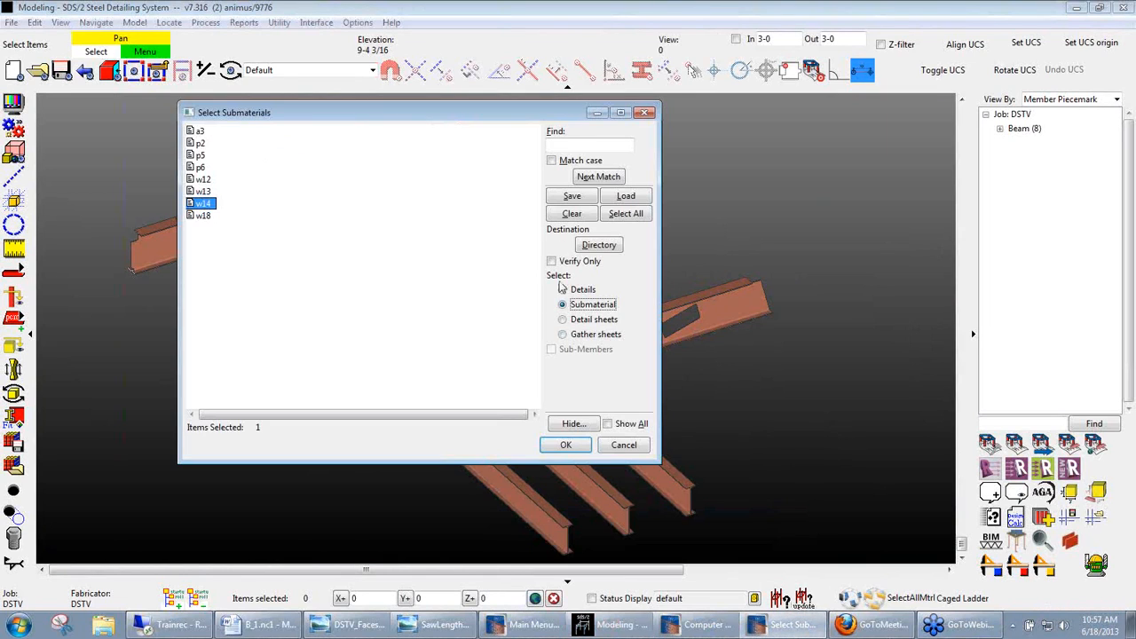
pyautogui.click(572, 444)
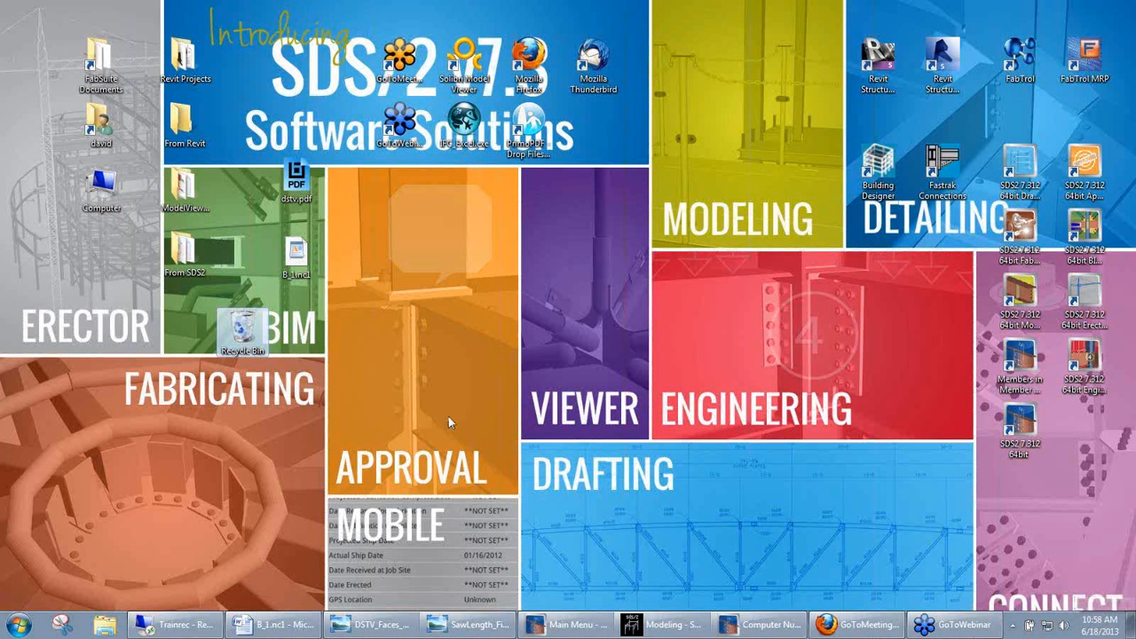
# - Examine the downloaded w14-0.nc1 and w14-1.nc1 entries in the From SDS2 folder and read split_pieces_notes.txt
pyautogui.doubleClick(184, 253)
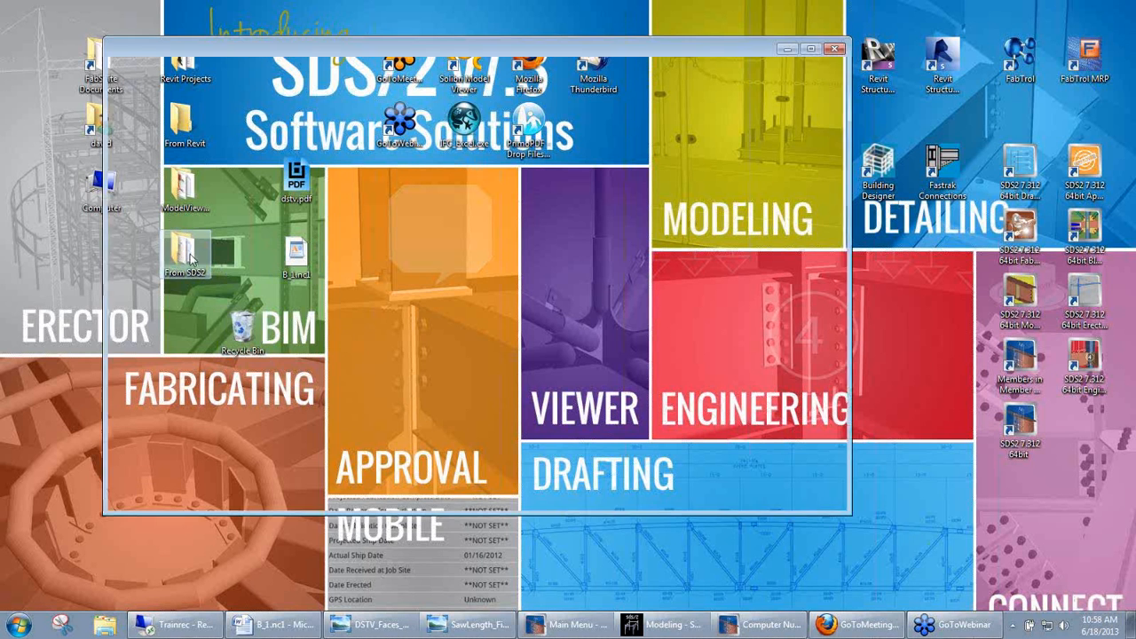
pyautogui.click(313, 166)
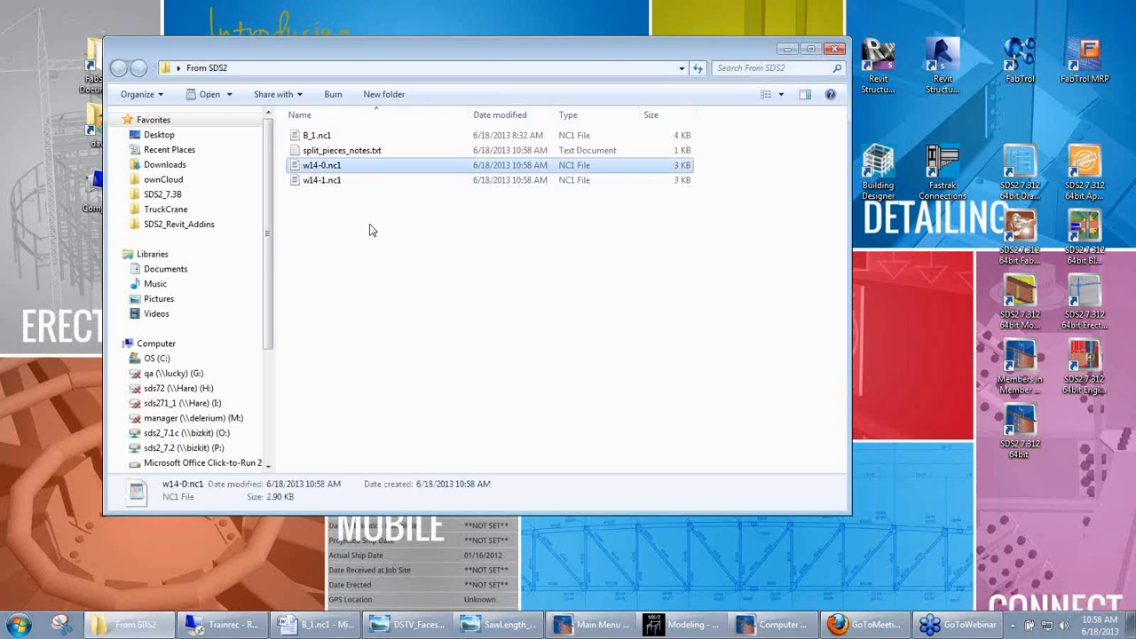
pyautogui.keyDown('ctrl'); pyautogui.click(331, 182); pyautogui.keyUp('ctrl')
pyautogui.click(409, 251)
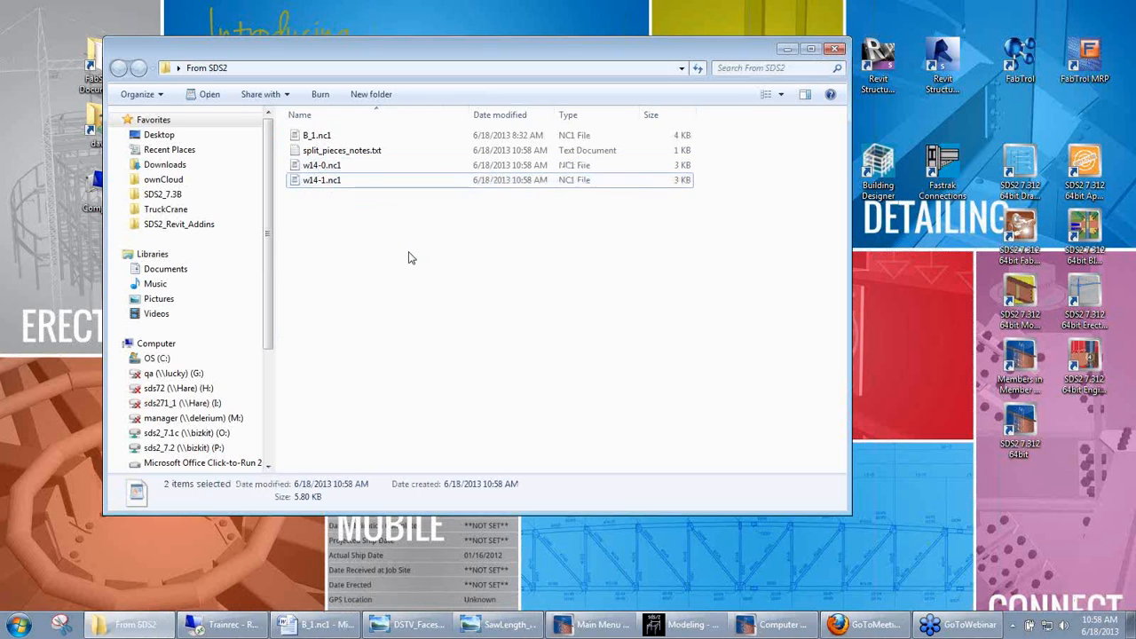
pyautogui.click(320, 181)
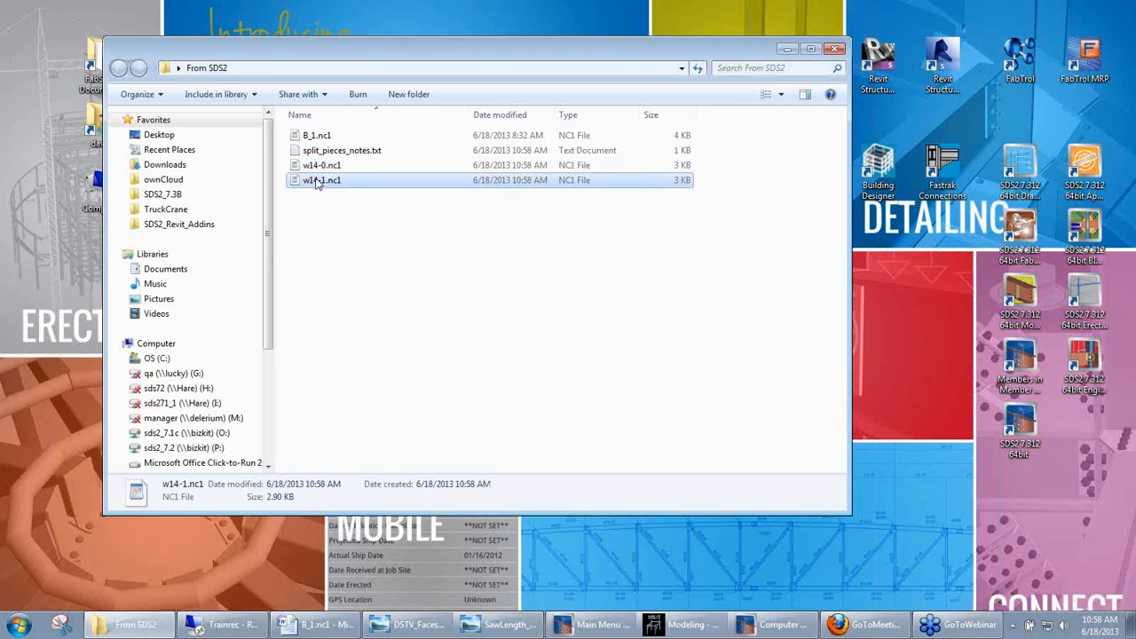
pyautogui.click(384, 290)
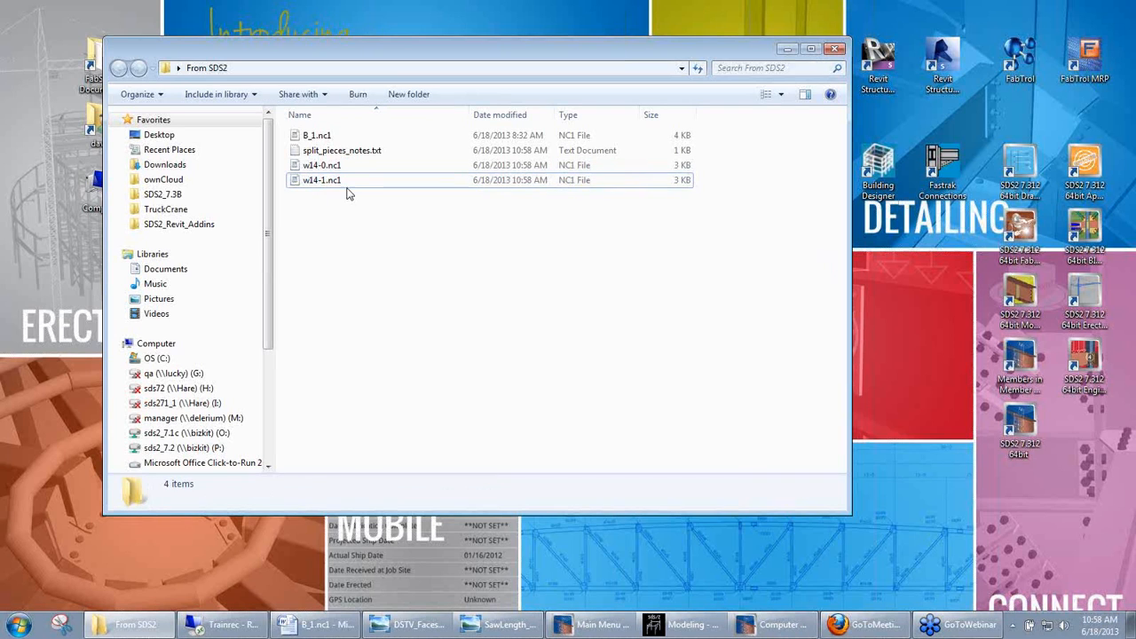
pyautogui.doubleClick(326, 151)
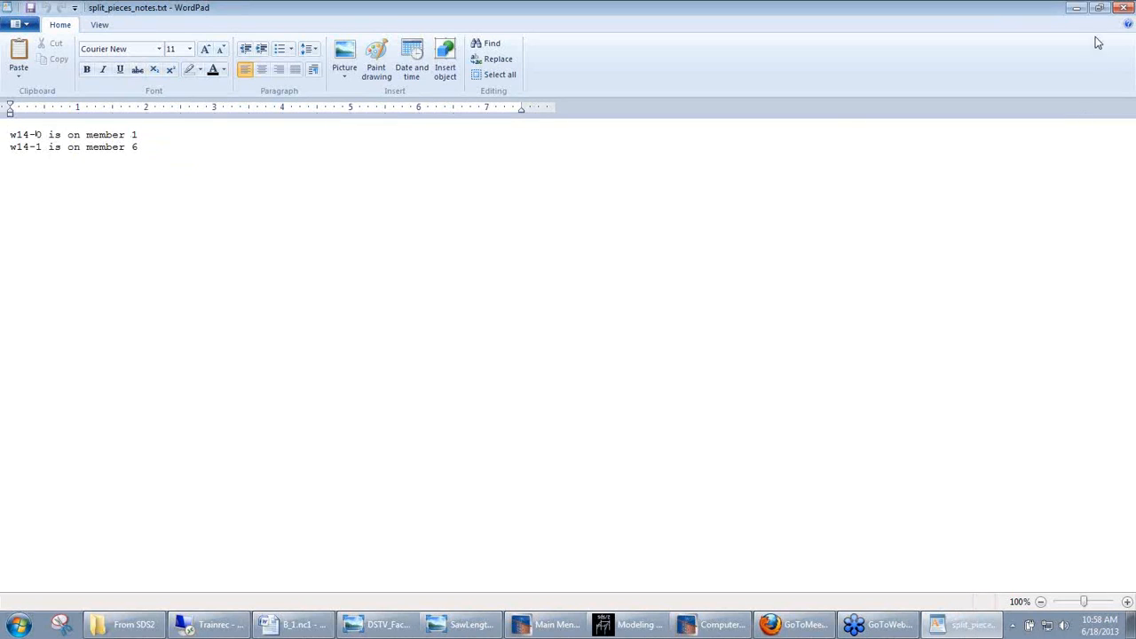
pyautogui.click(1120, 15)
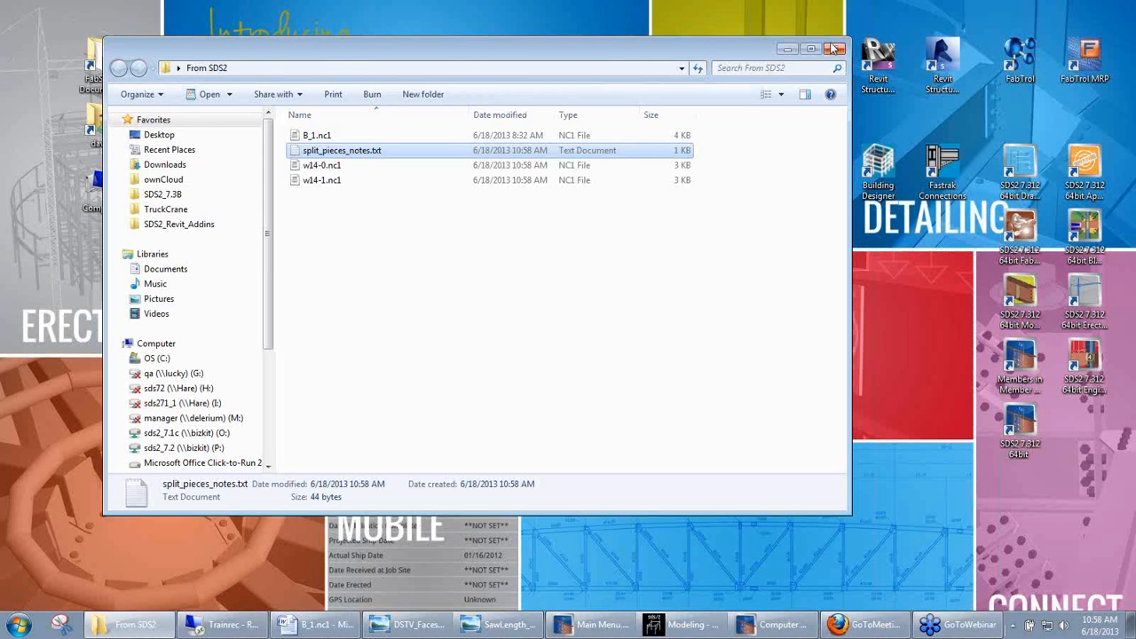
pyautogui.click(838, 52)
# - Reopen the DSTV options of the CNC setup and review the file extension choices, keeping .nc1
pyautogui.click(761, 625)
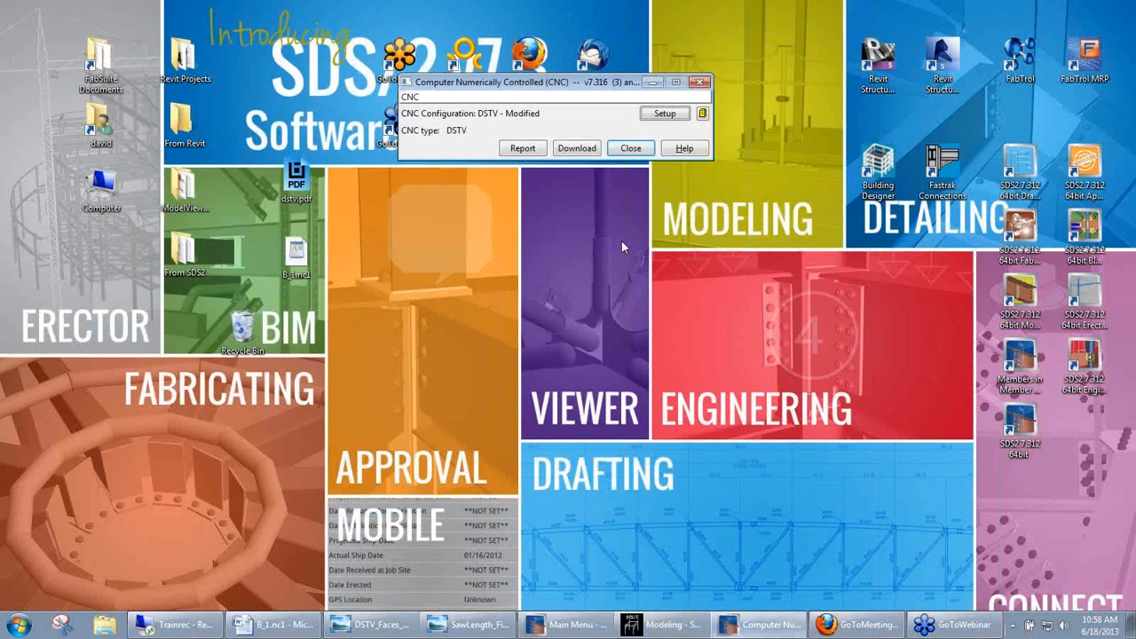
pyautogui.click(661, 115)
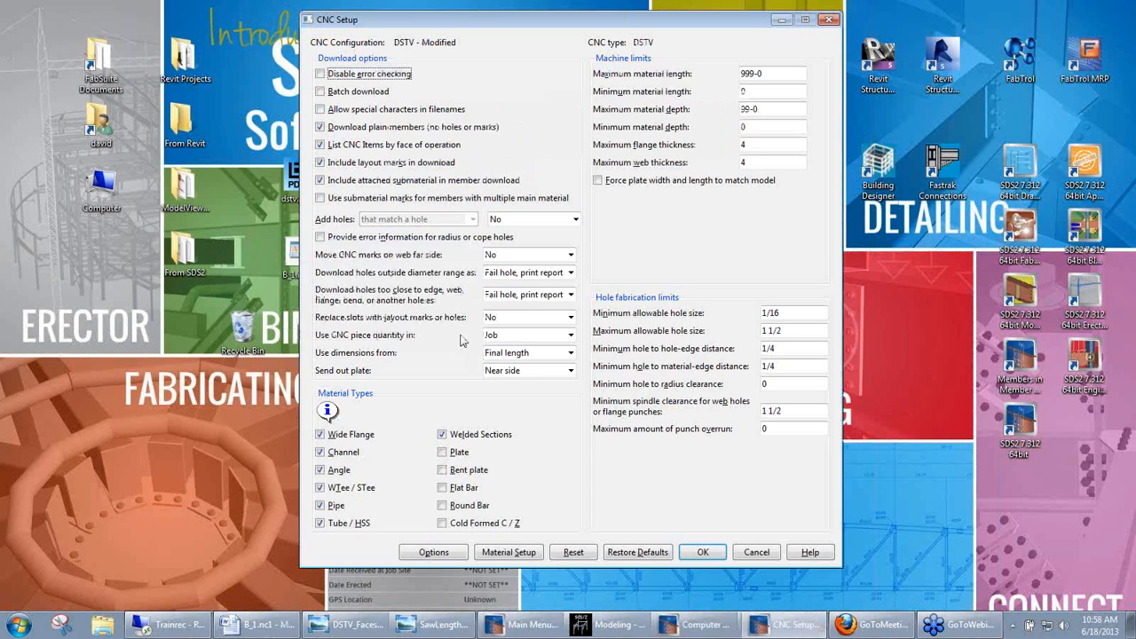
pyautogui.click(434, 552)
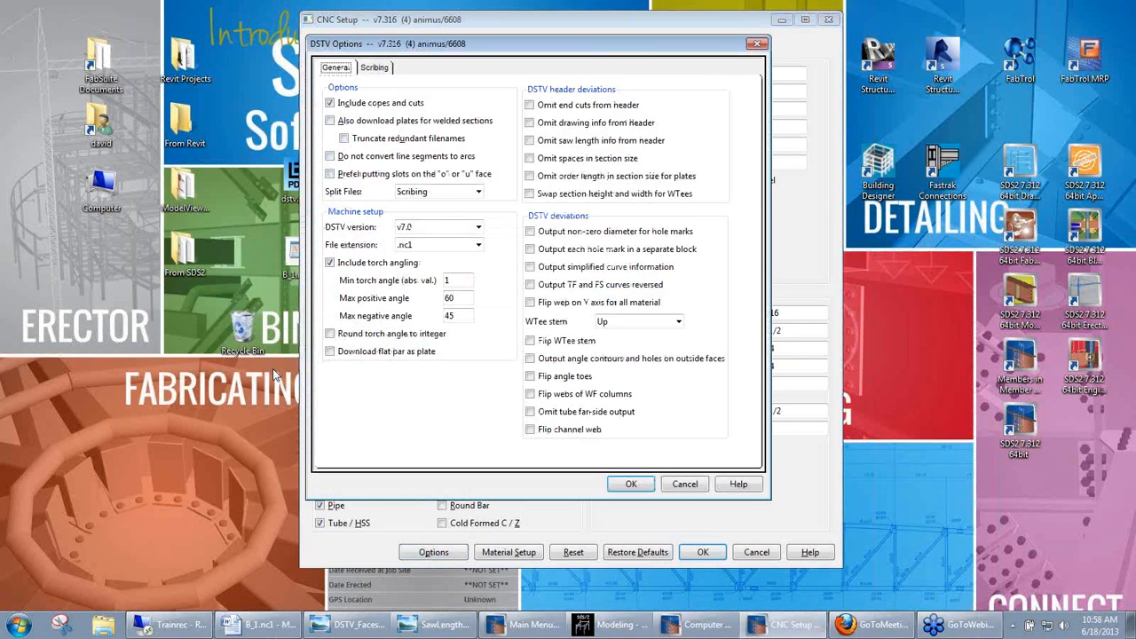
pyautogui.click(440, 247)
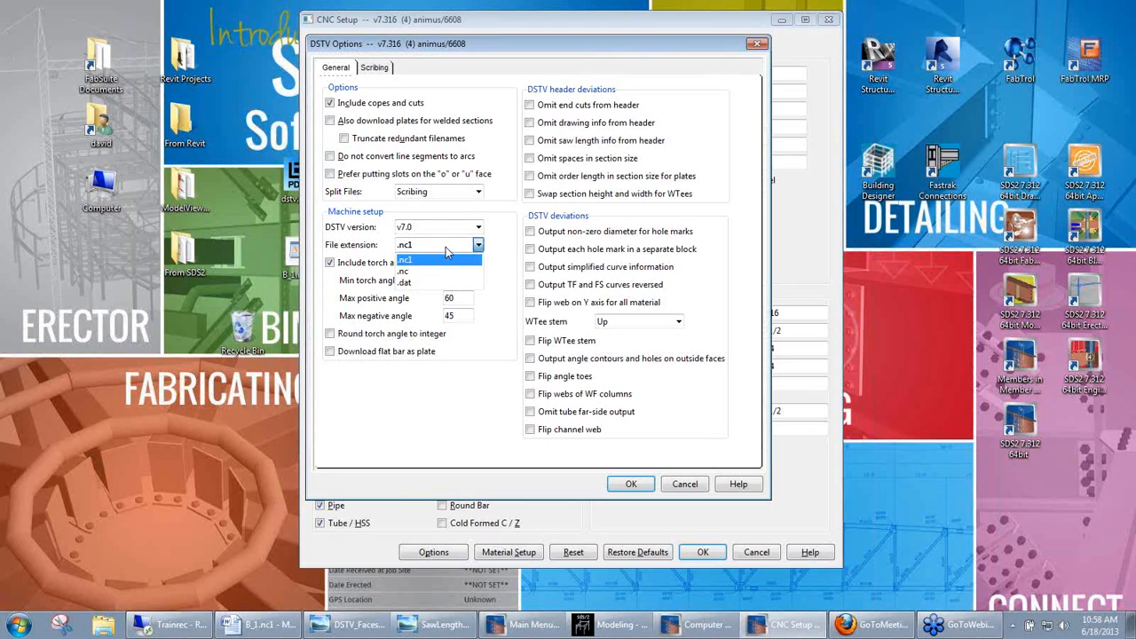
pyautogui.click(445, 247)
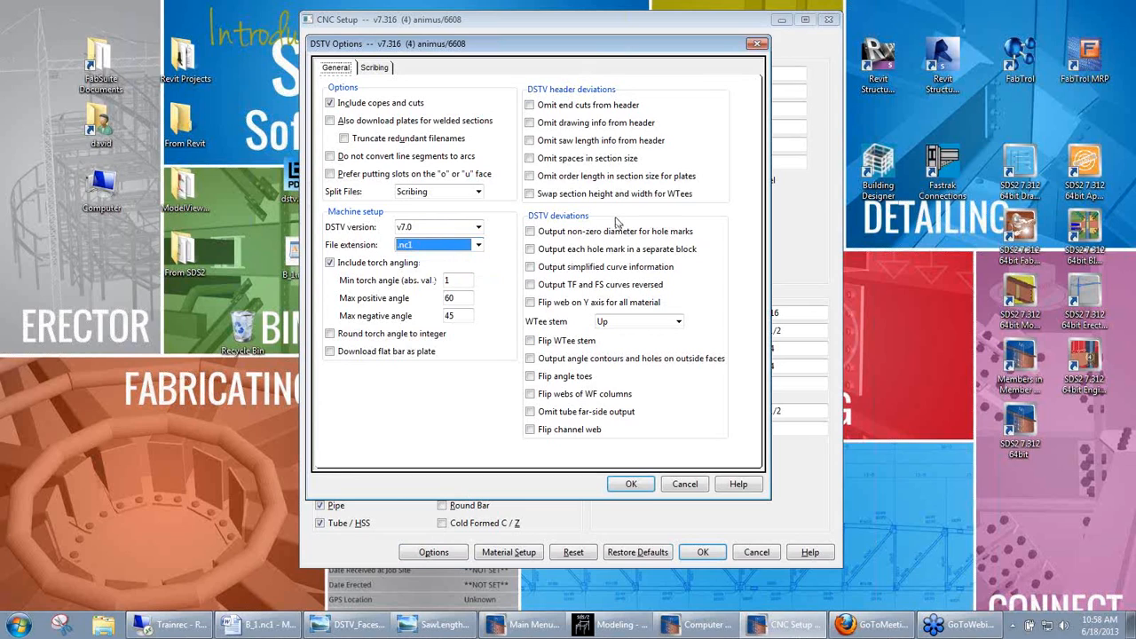
# - Try omitting the order length in the section size for plates and turn the option back off
pyautogui.click(572, 181)
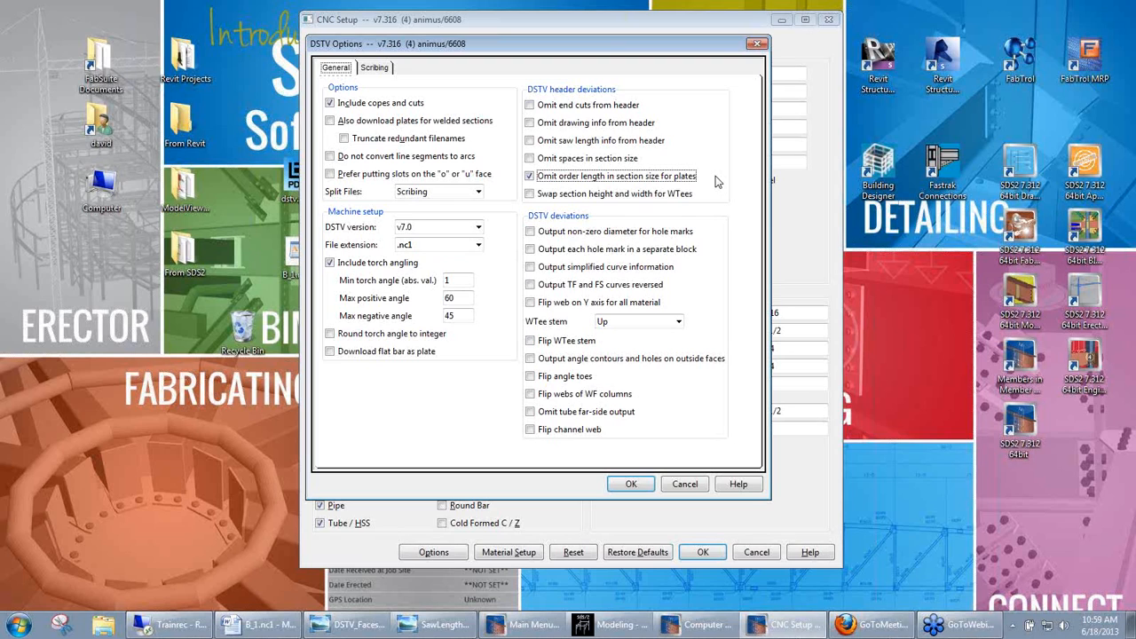
pyautogui.click(642, 178)
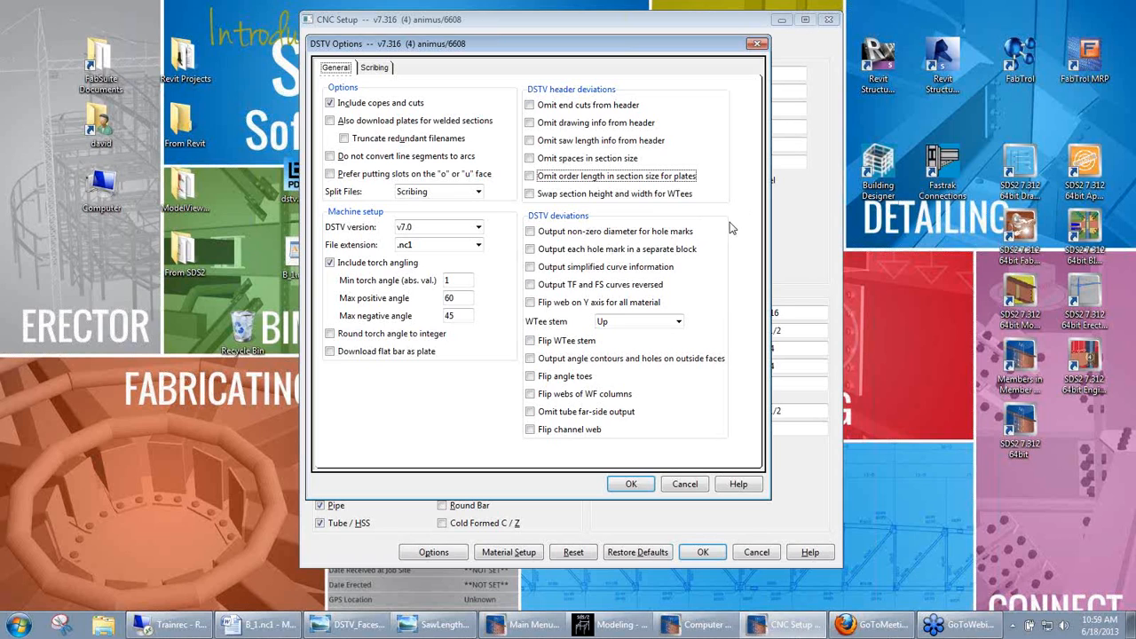
# - In the DSTV scribing options, enable submaterial placement marks and apply them to Welded material
pyautogui.click(373, 68)
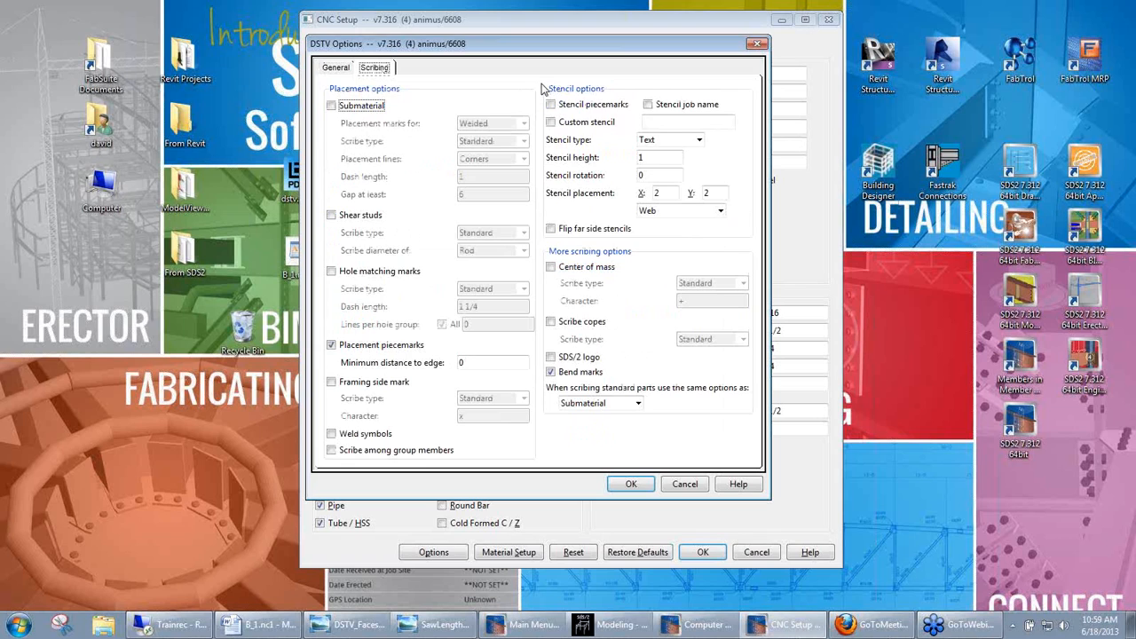
pyautogui.click(353, 108)
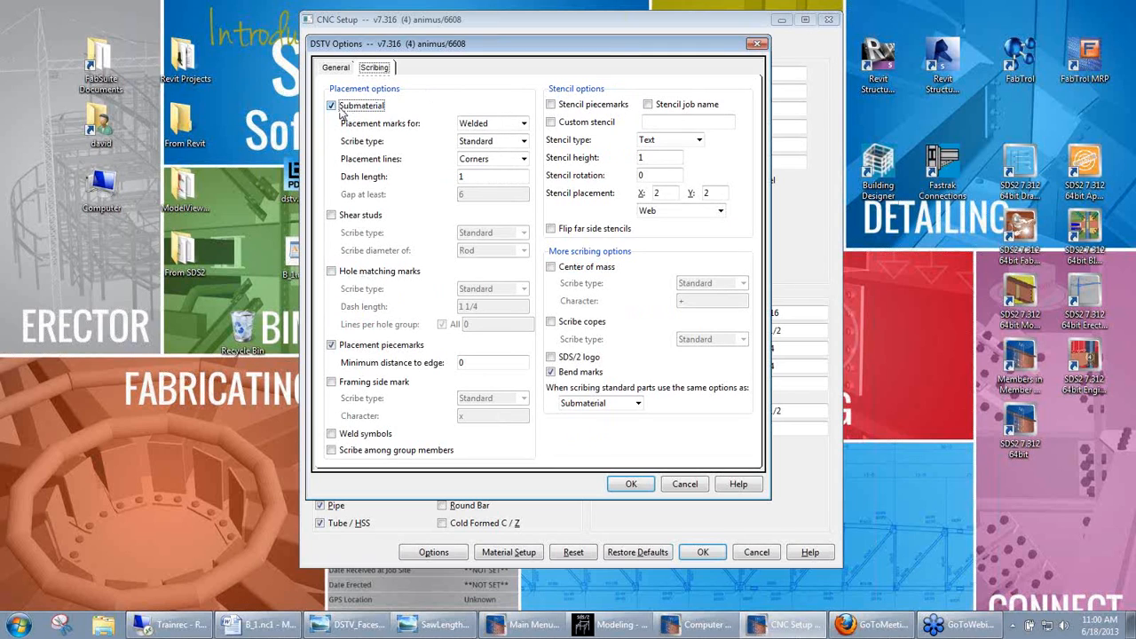
pyautogui.click(520, 125)
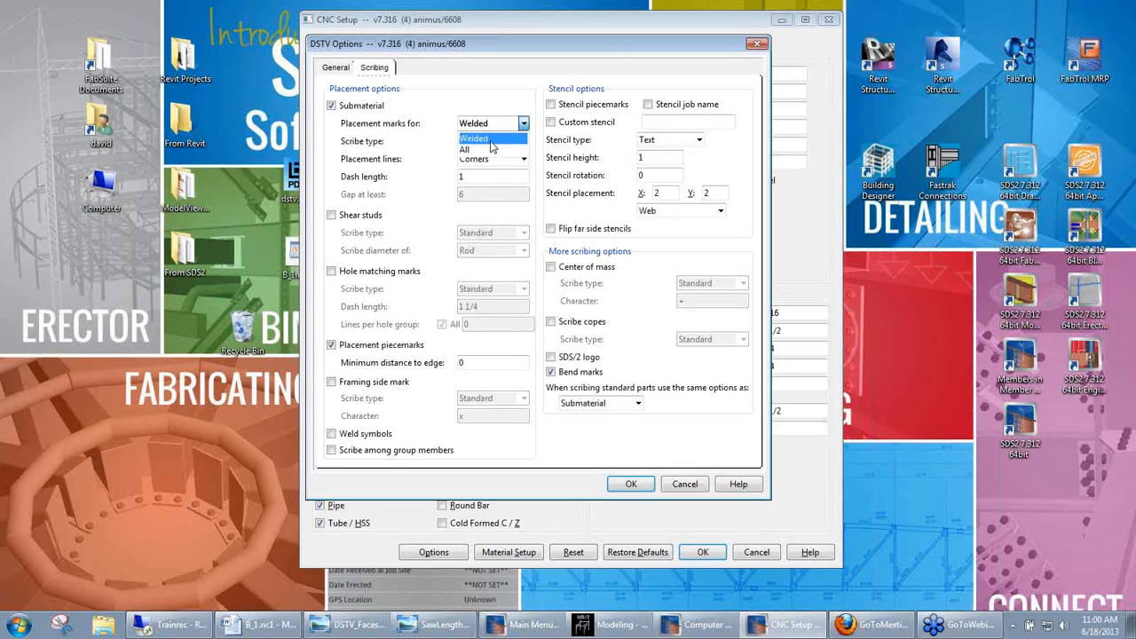
pyautogui.click(490, 140)
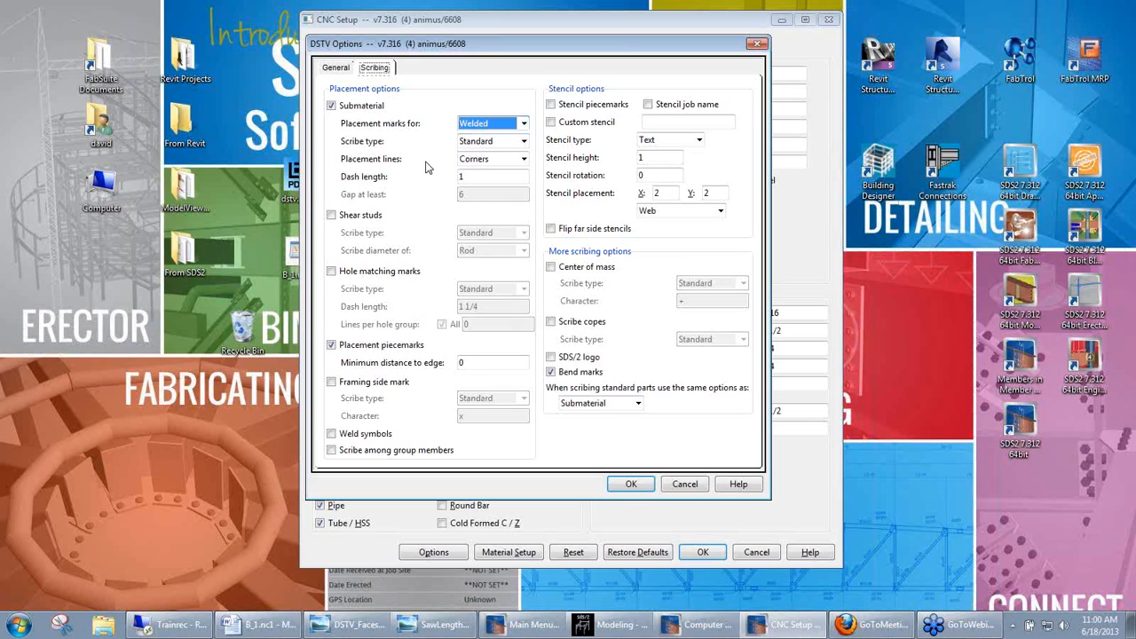
# - Keep the submaterial scribe type at Standard and set its placement lines to Outline
pyautogui.click(524, 141)
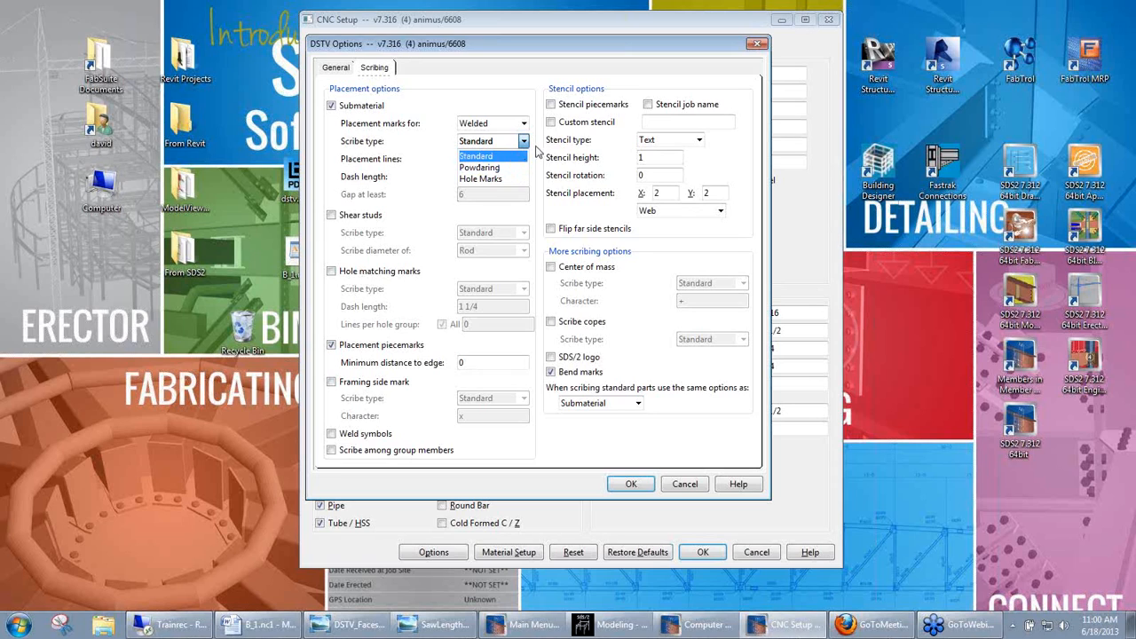
pyautogui.click(520, 156)
pyautogui.click(523, 143)
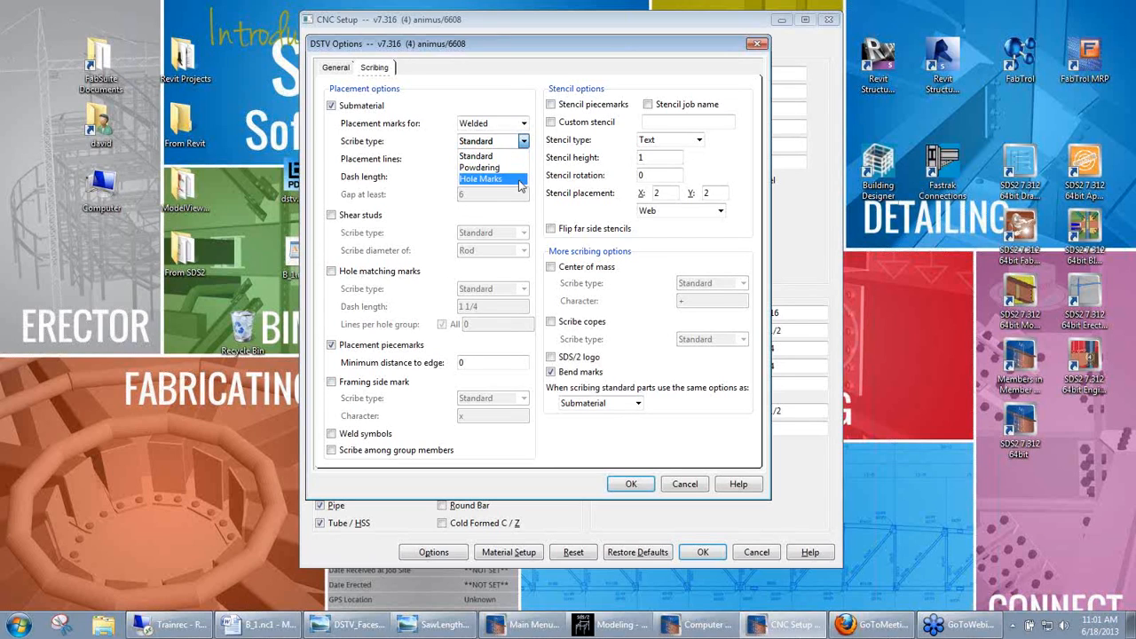
pyautogui.click(522, 156)
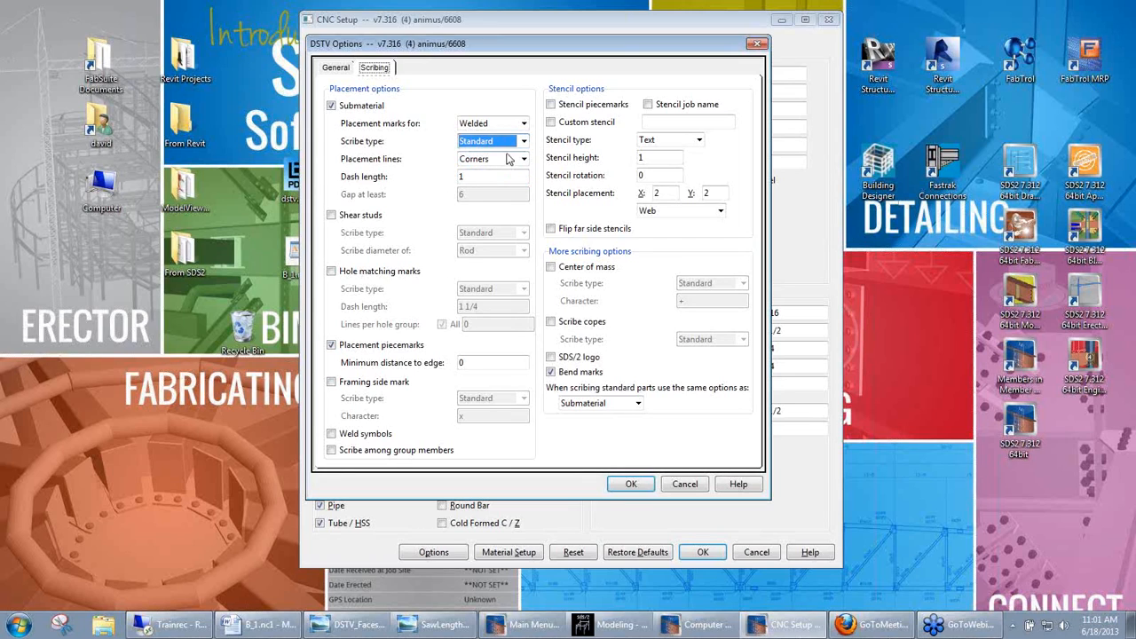
pyautogui.click(507, 158)
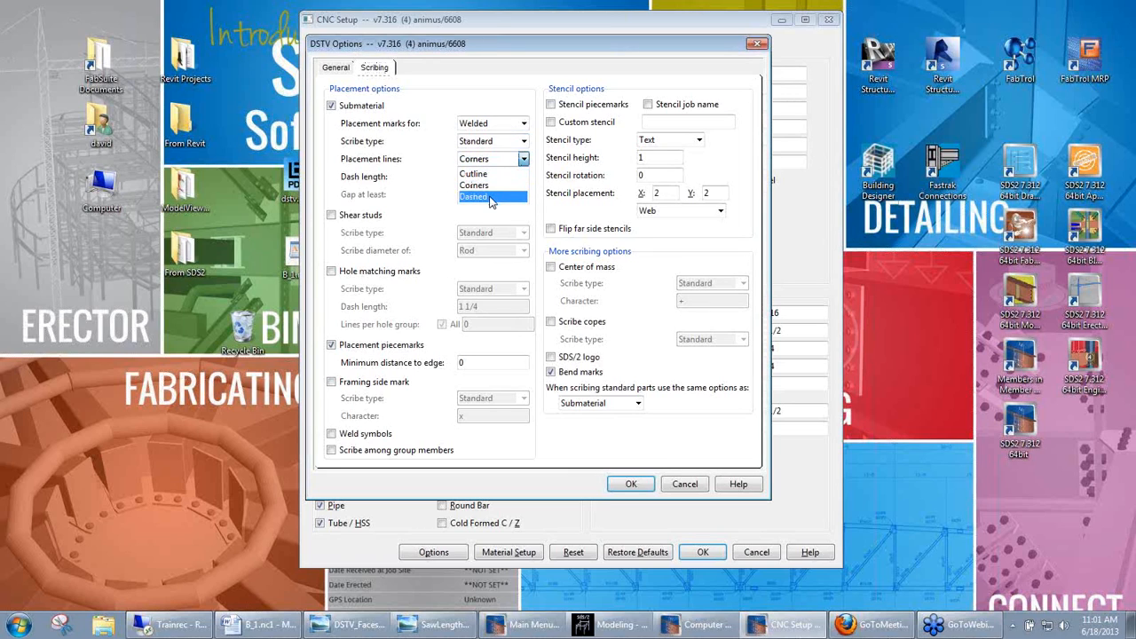
pyautogui.click(493, 175)
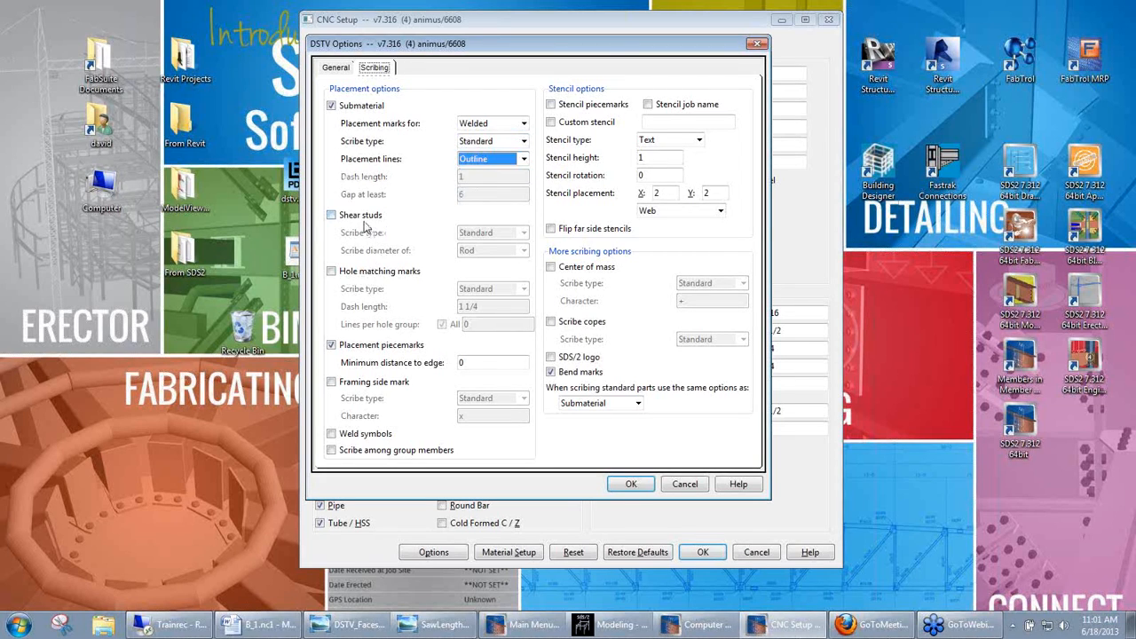
# - Try shear stud scribing with the Standard scribe type and Rod diameter, and turn the option back off
pyautogui.click(351, 215)
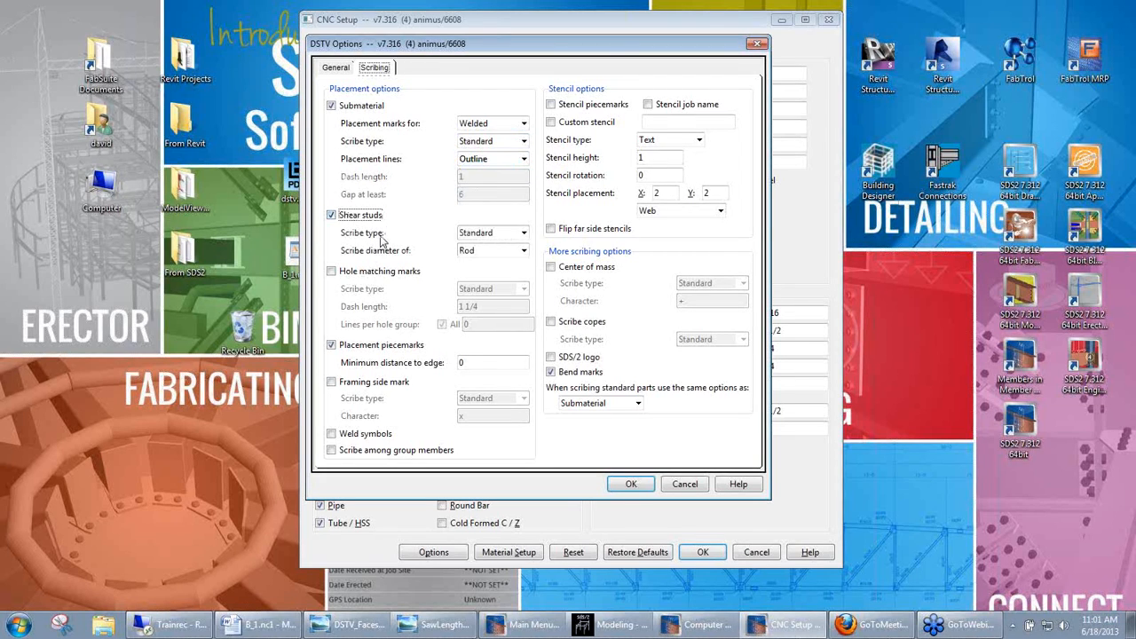
pyautogui.click(512, 233)
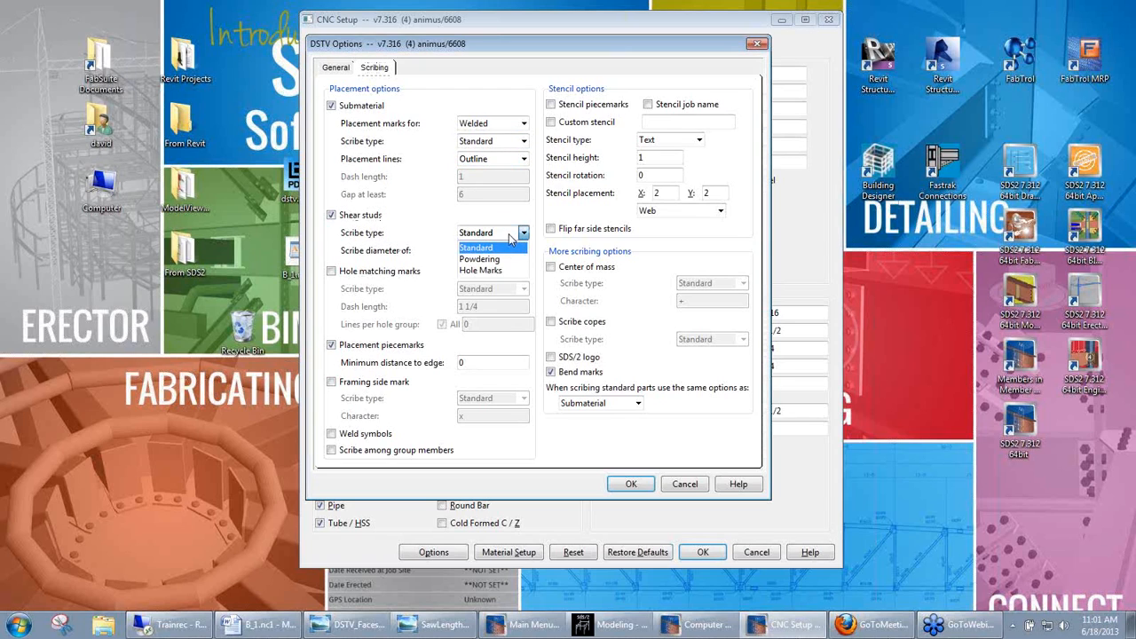
pyautogui.click(504, 234)
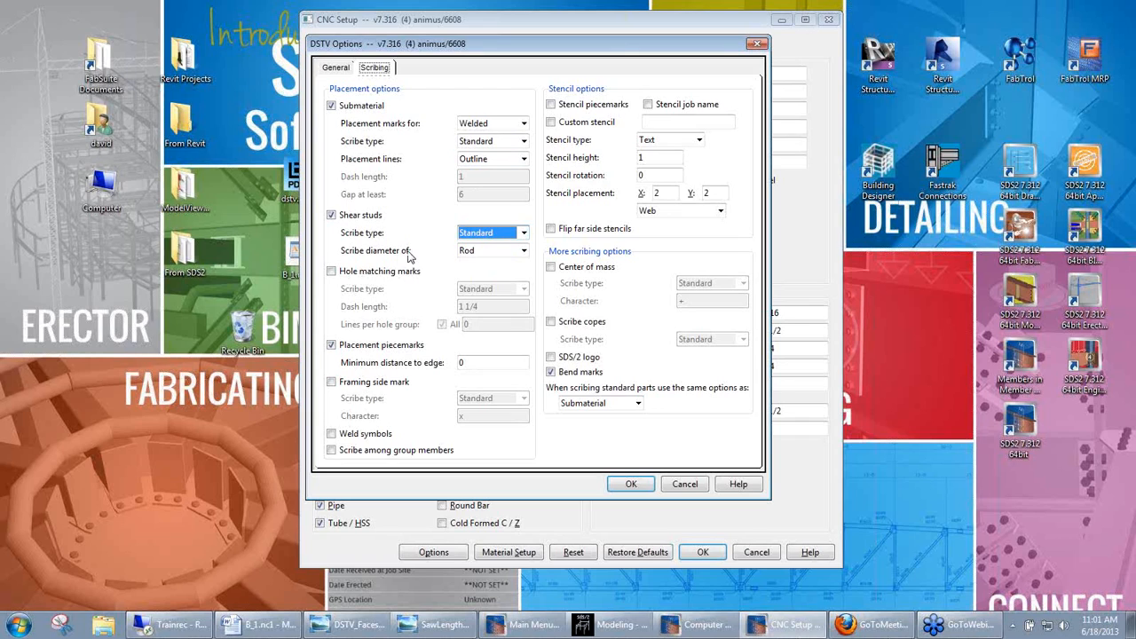
pyautogui.click(484, 252)
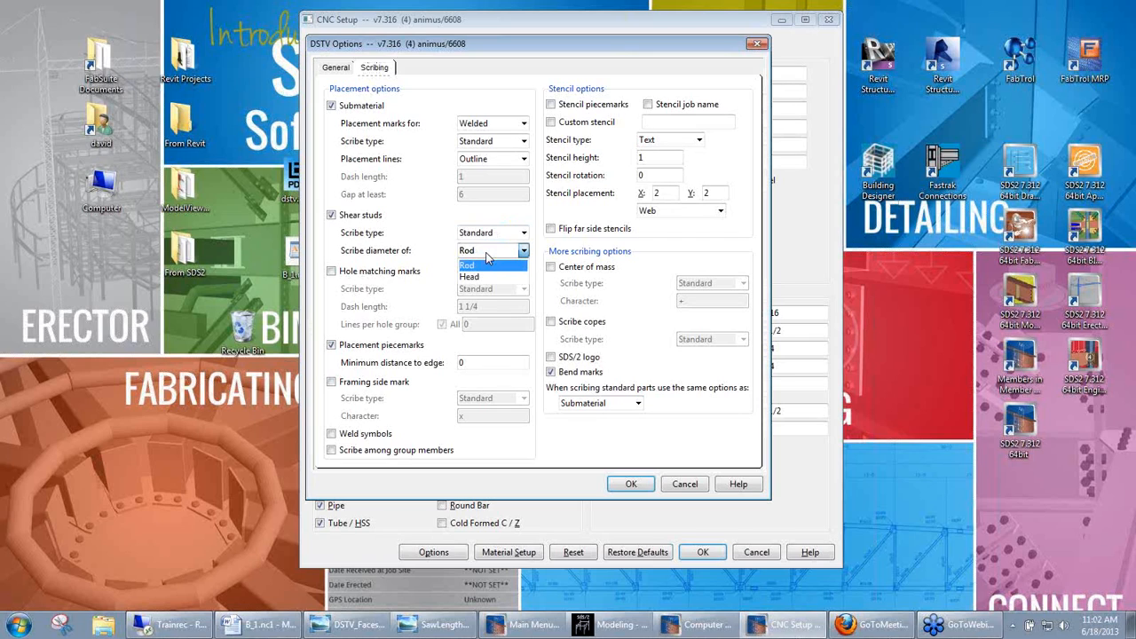
pyautogui.click(486, 255)
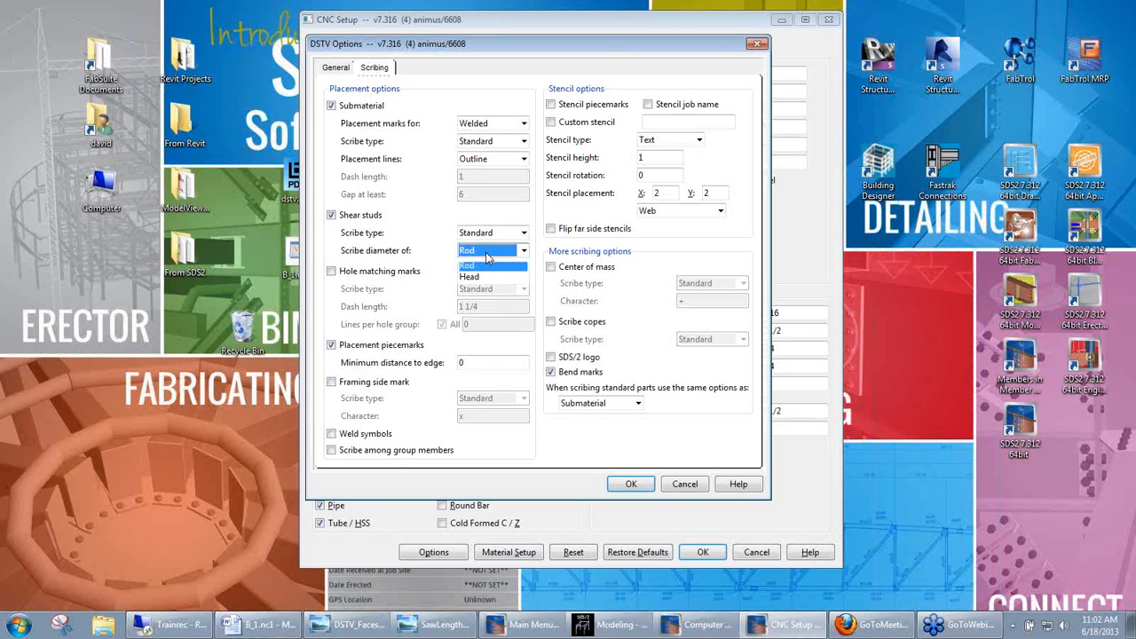
pyautogui.click(348, 215)
# - Enable hole matching marks with the Standard scribe type and limit the lines per hole group to 1 instead of all
pyautogui.click(348, 274)
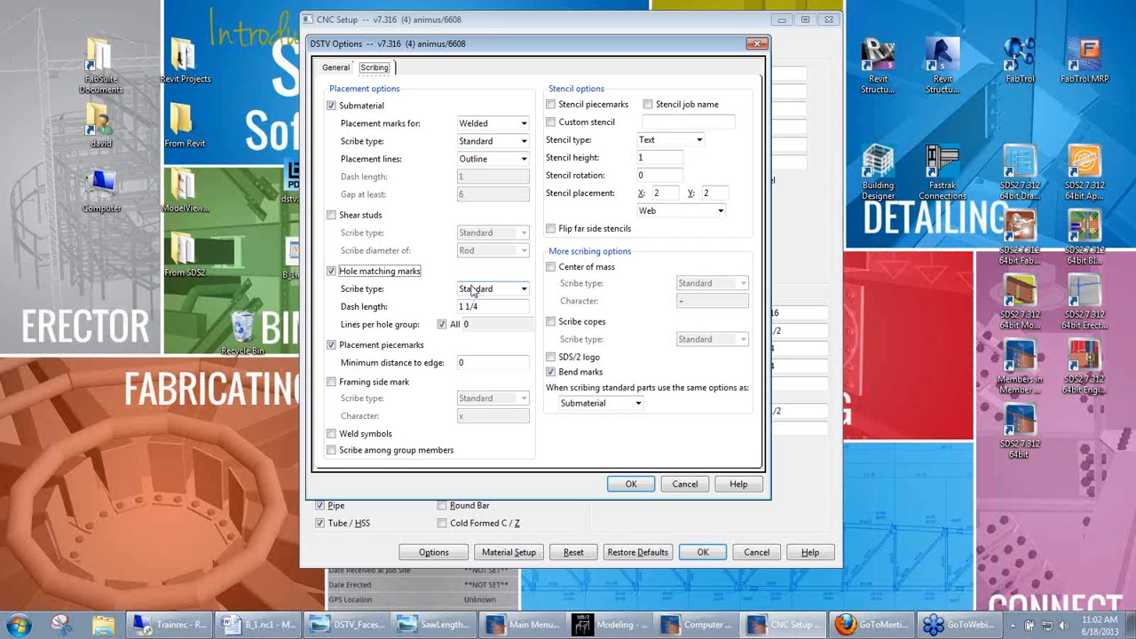
pyautogui.click(520, 293)
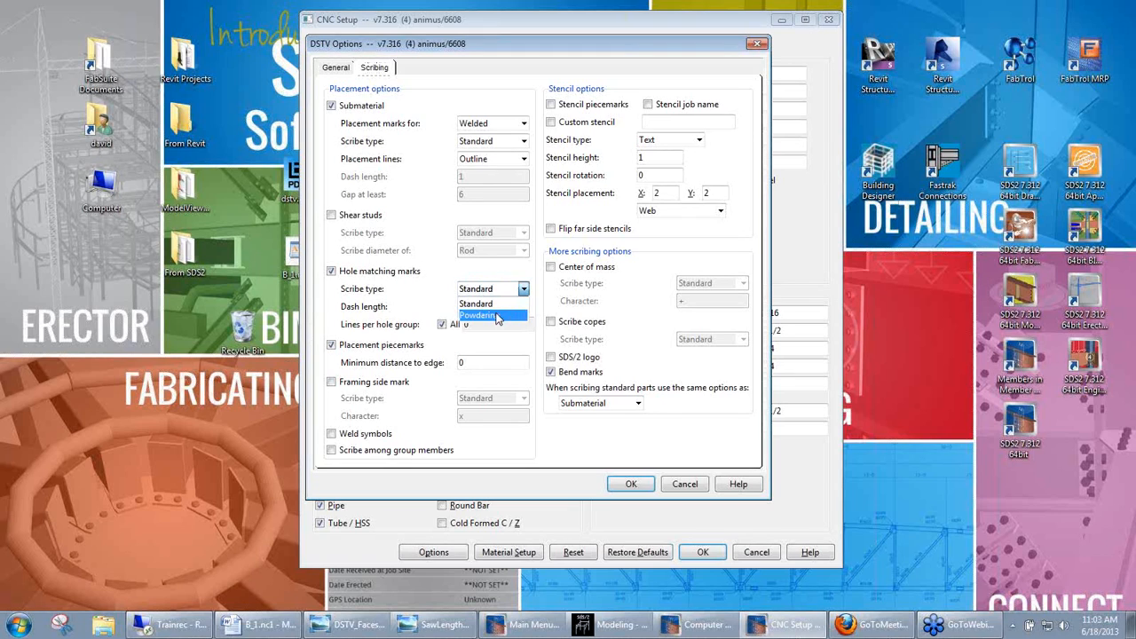
pyautogui.click(499, 302)
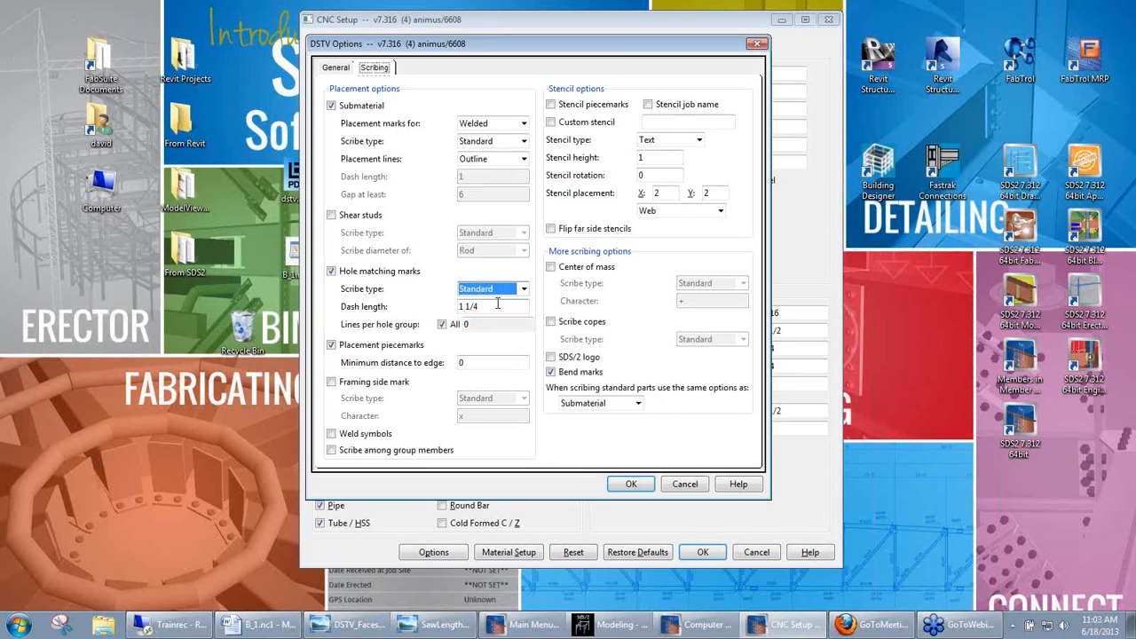
pyautogui.click(490, 307)
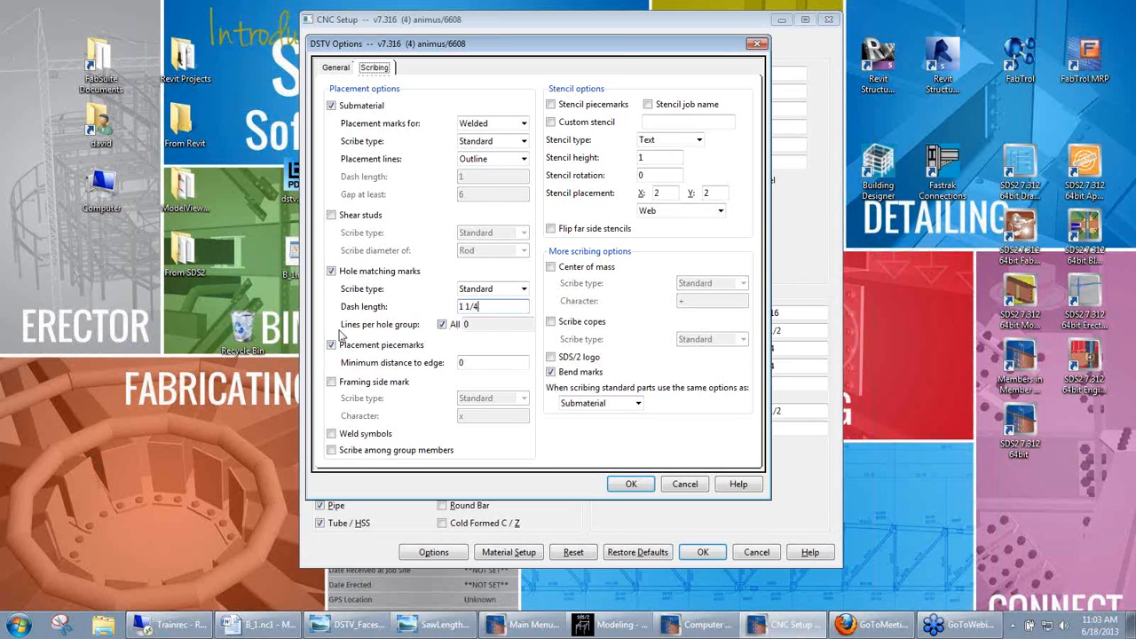
pyautogui.click(442, 323)
pyautogui.doubleClick(496, 327)
pyautogui.write('1')
pyautogui.press('Tab')
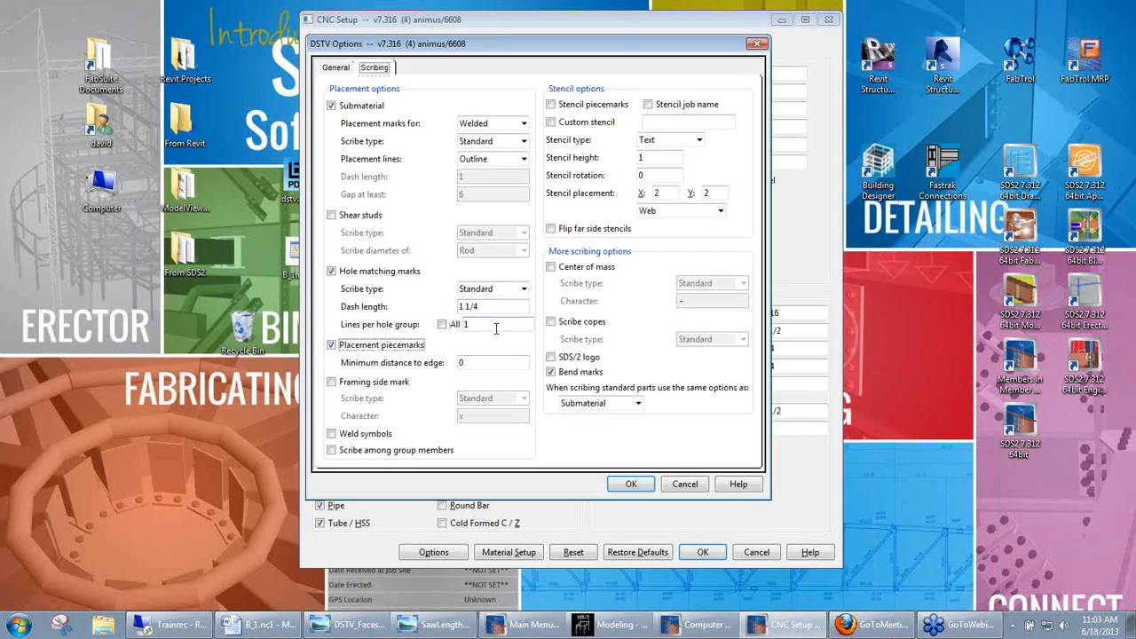
# - Try 2 lines per hole group for the hole matching marks and set the value back to 1
pyautogui.click(496, 324)
pyautogui.doubleClick(521, 330)
pyautogui.write('2')
pyautogui.press('Tab')
pyautogui.doubleClick(521, 324)
pyautogui.write('1')
pyautogui.press('Tab')
# - Check the placement piecemarks' minimum distance to edge, and switch submaterial scribing off and back on
pyautogui.click(468, 362)
pyautogui.click(351, 107)
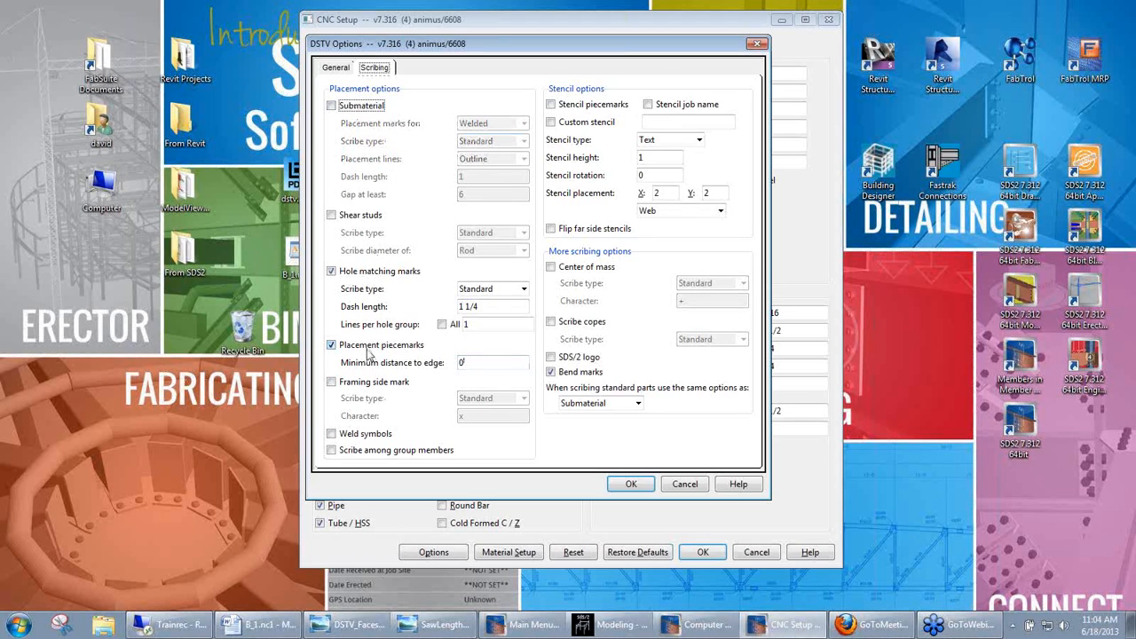
pyautogui.click(356, 108)
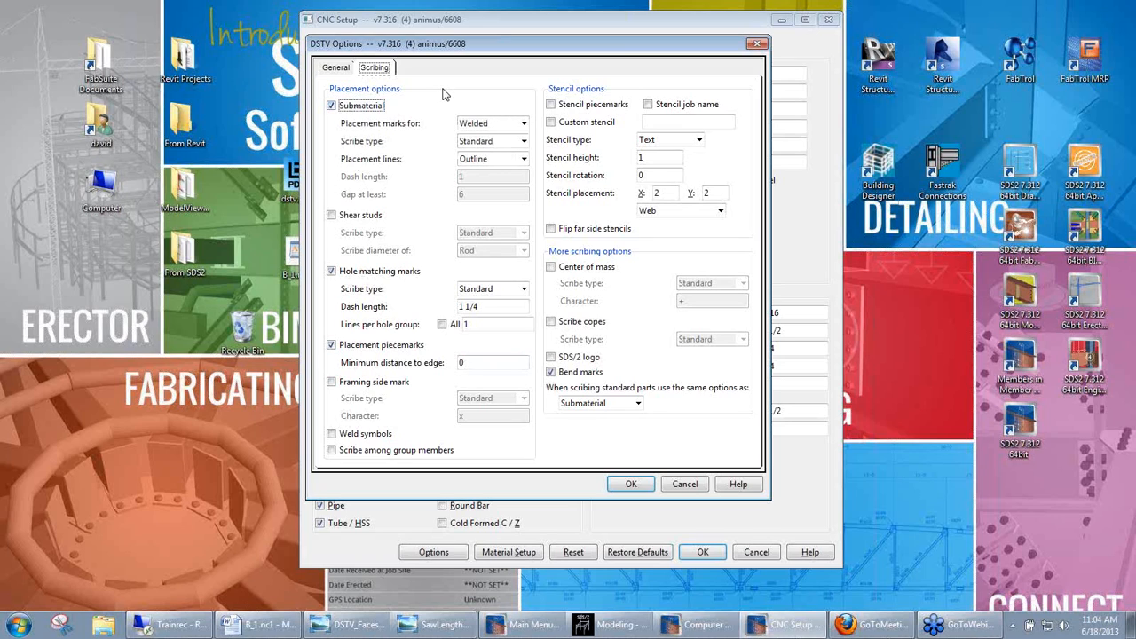
# - Try the framing side mark as Text with character x, return its scribe type to Standard and turn the mark off
pyautogui.click(380, 383)
pyautogui.click(492, 399)
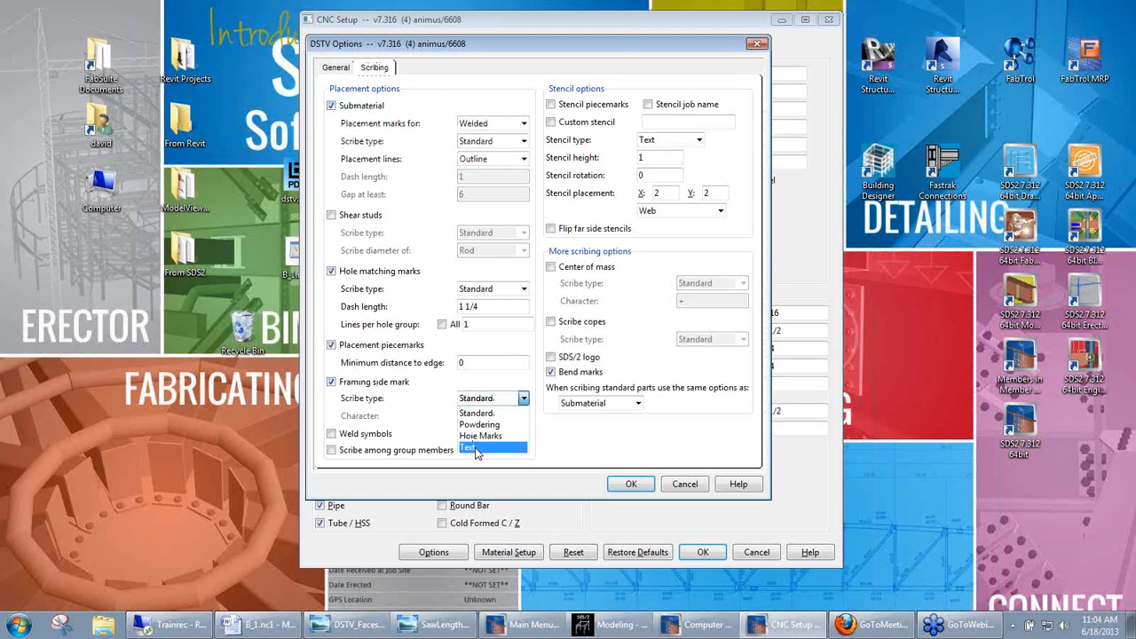
pyautogui.click(477, 447)
pyautogui.click(480, 417)
pyautogui.write('x')
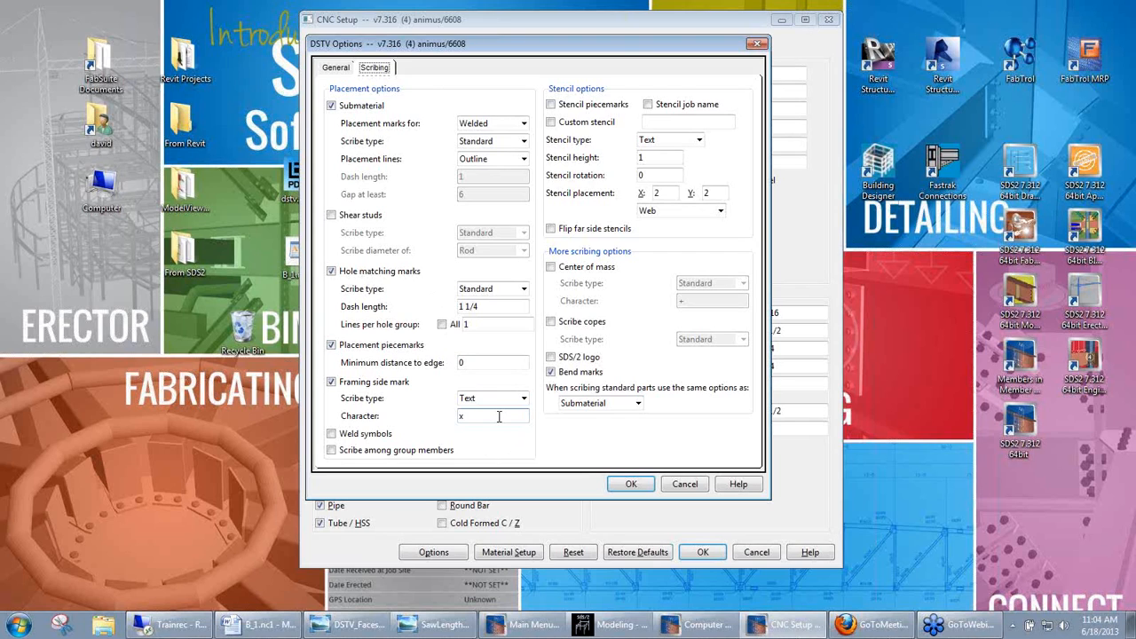
pyautogui.doubleClick(462, 415)
pyautogui.click(480, 416)
pyautogui.click(524, 402)
pyautogui.click(488, 415)
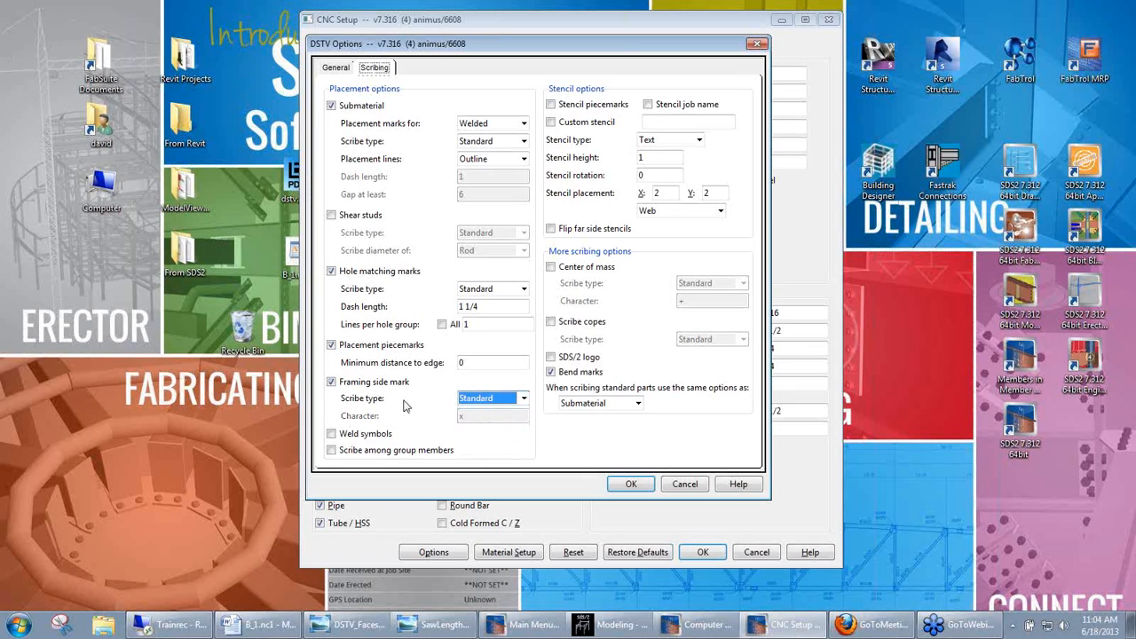
pyautogui.click(361, 385)
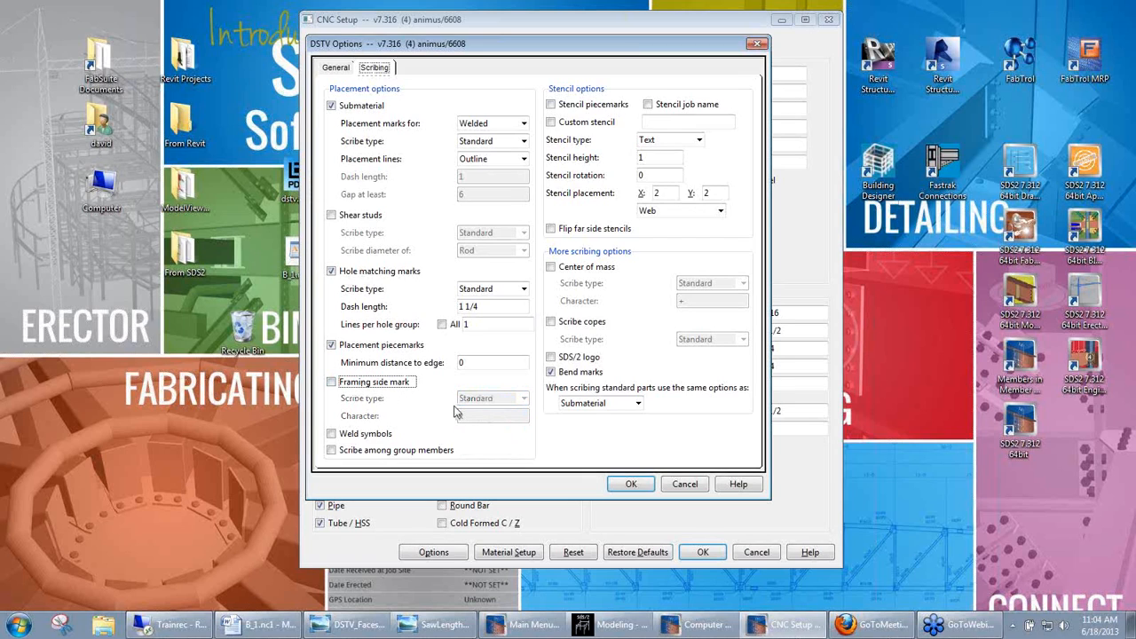
# - Enable stencil piecemarks, and try center of mass scribing with the Standard type before turning that option back off
pyautogui.click(578, 106)
pyautogui.click(588, 268)
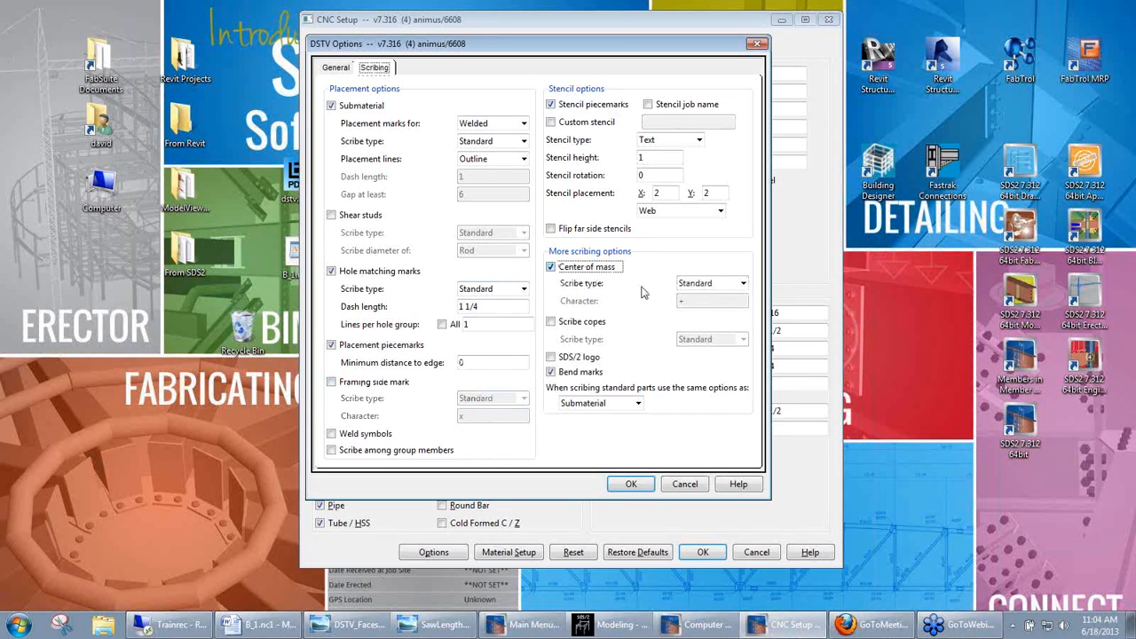
pyautogui.click(744, 283)
pyautogui.click(744, 283)
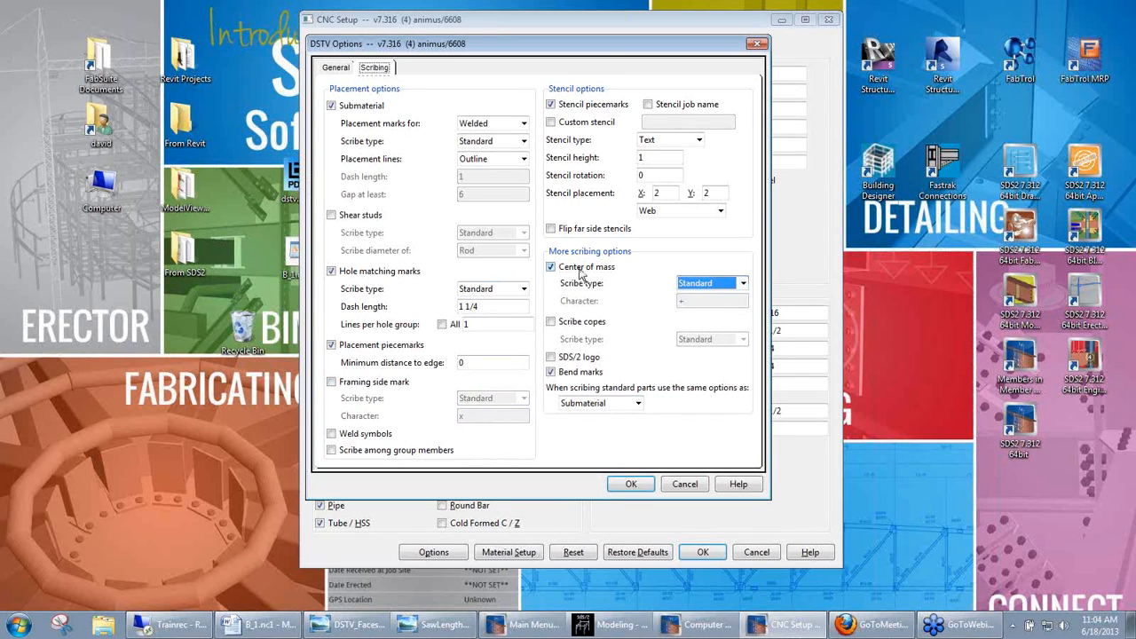
pyautogui.click(584, 269)
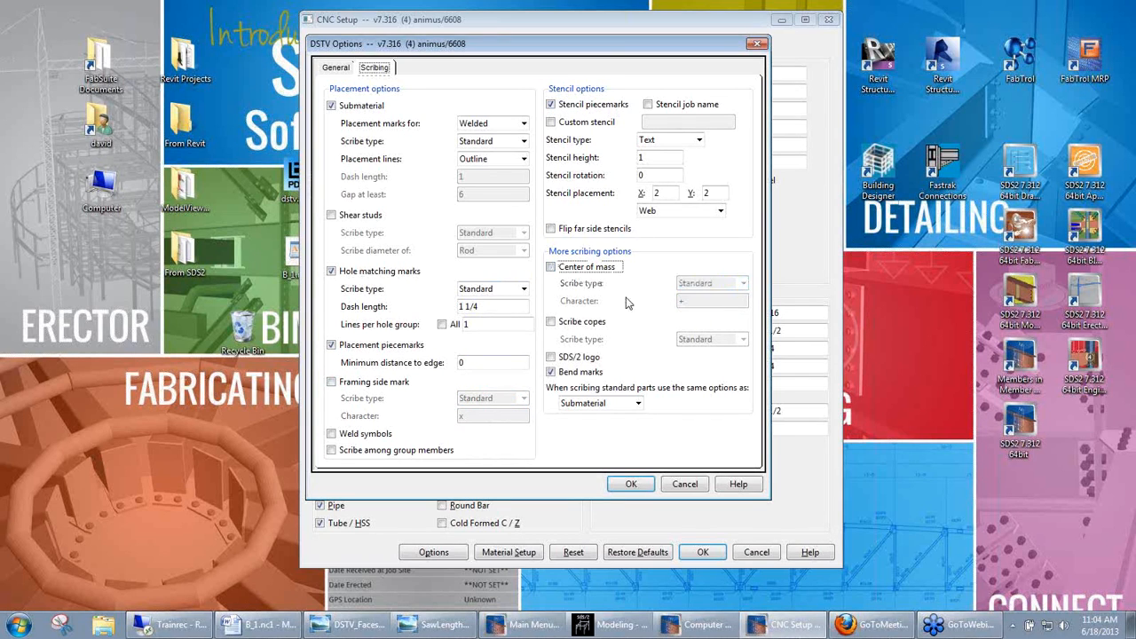
# - Try scribing copes with the Standard scribe type and turn the option back off
pyautogui.click(572, 325)
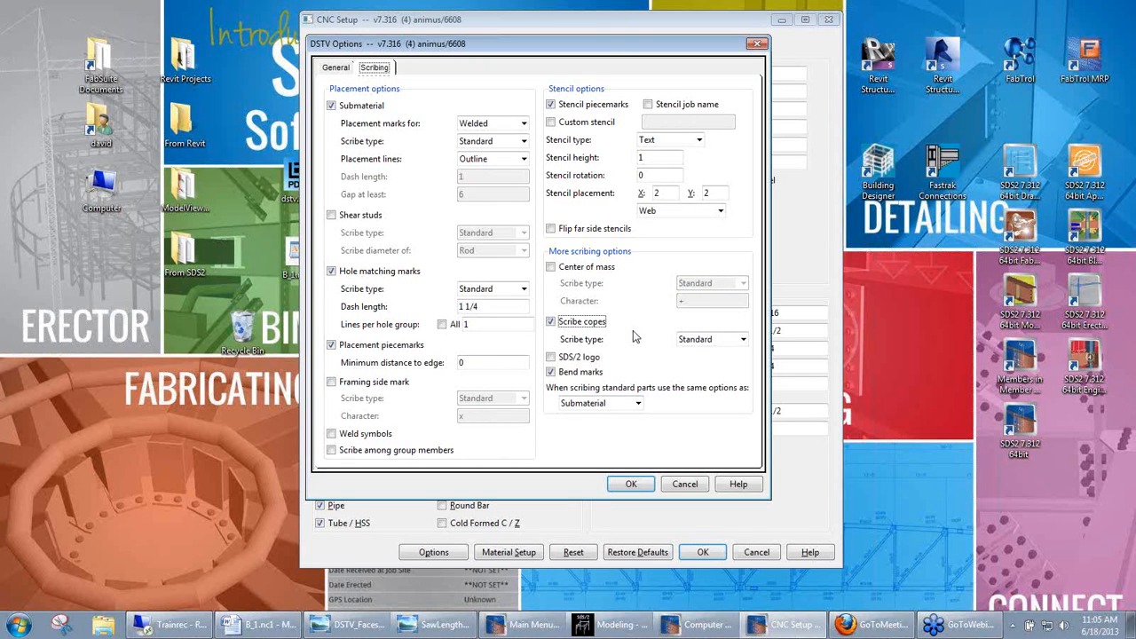
pyautogui.click(729, 345)
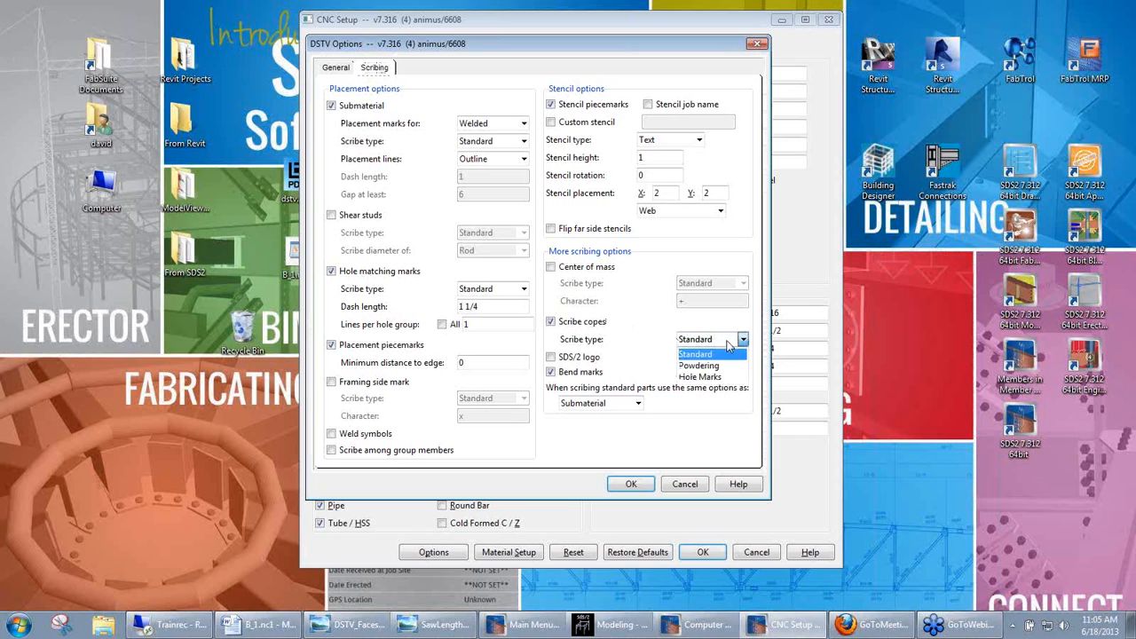
pyautogui.click(730, 342)
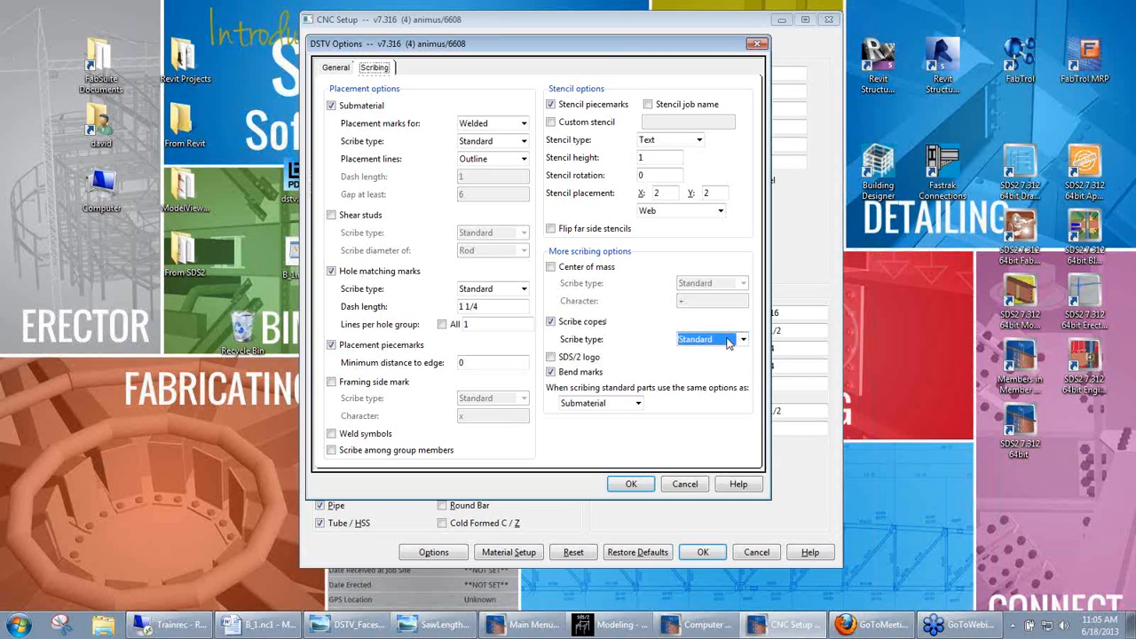
pyautogui.click(579, 327)
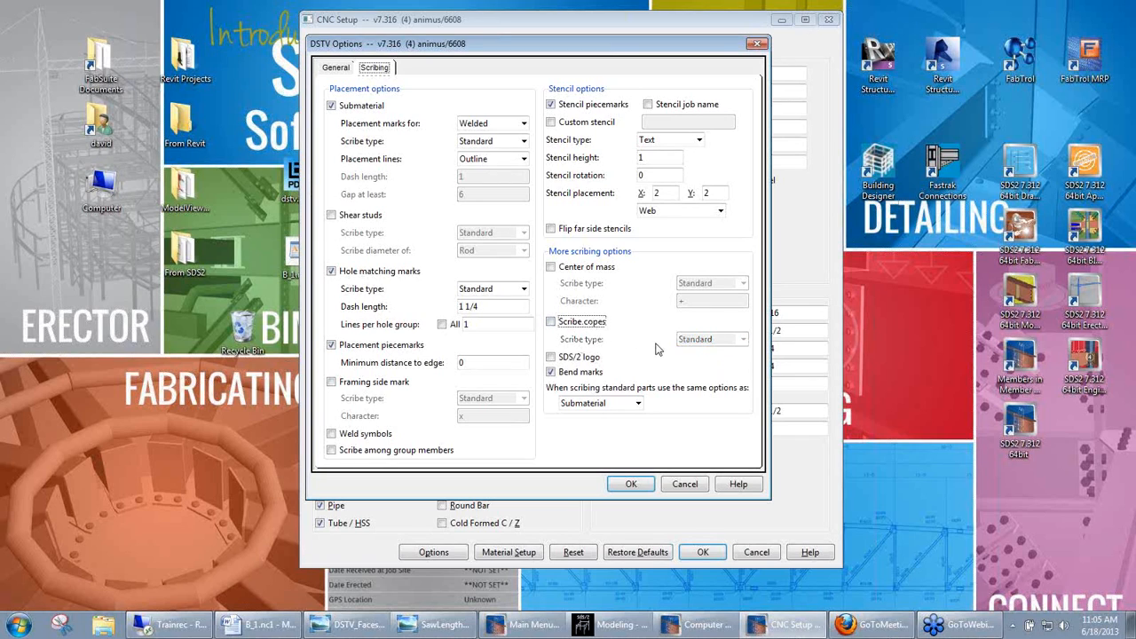
# - Review which options are used when scribing standard parts, keeping Submaterial
pyautogui.press('Tab')
pyautogui.press('Tab')
pyautogui.press('Tab')
pyautogui.press('Tab')
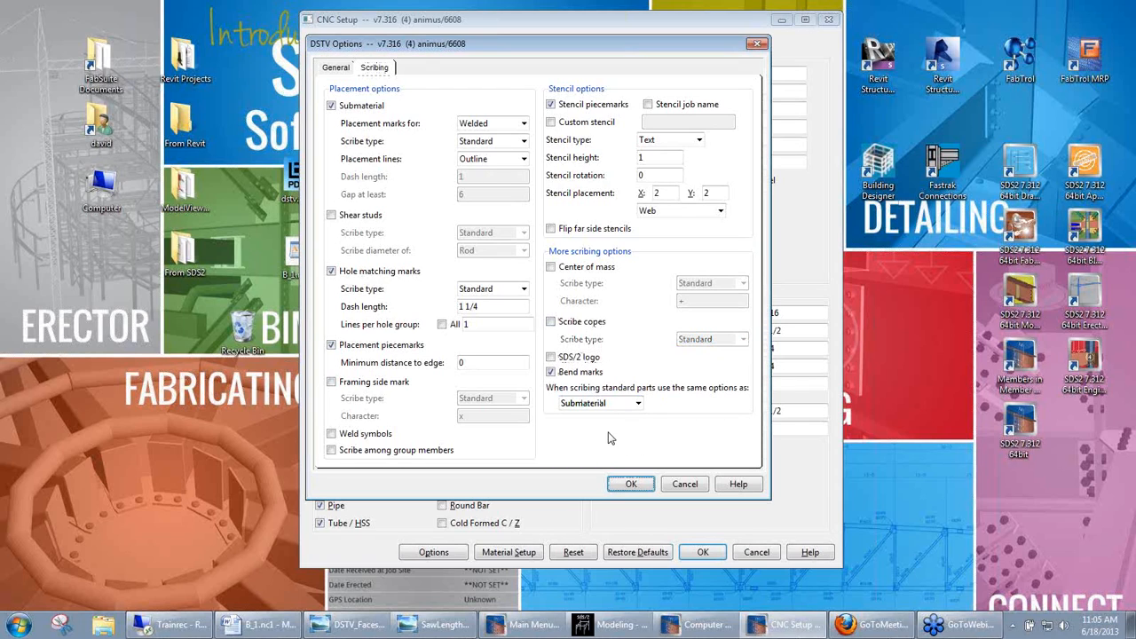
pyautogui.click(638, 404)
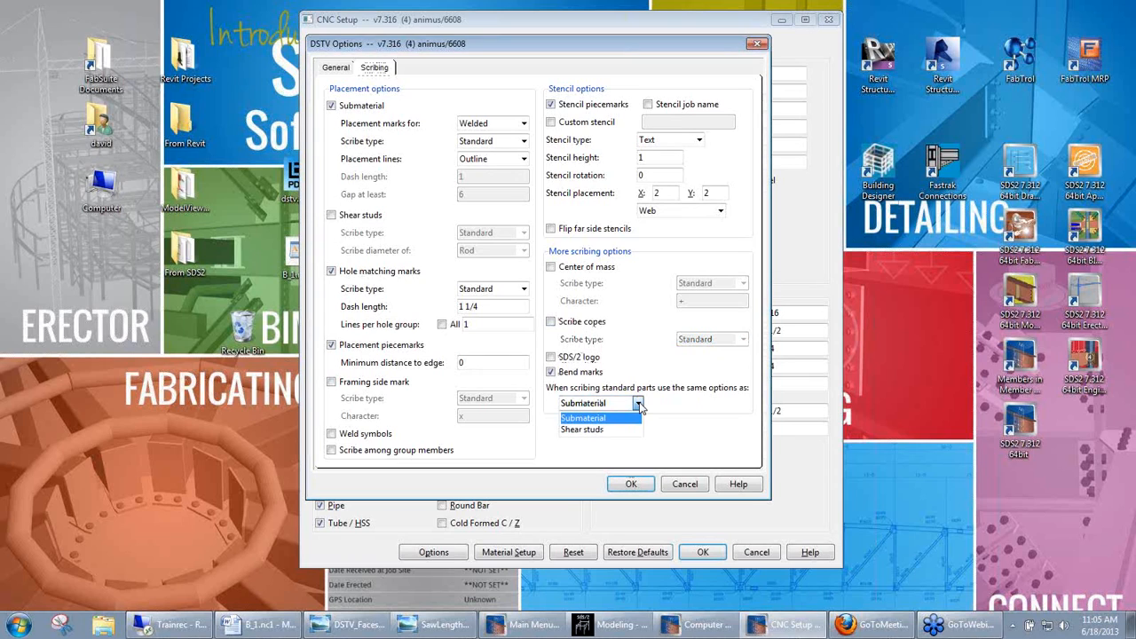
pyautogui.click(639, 406)
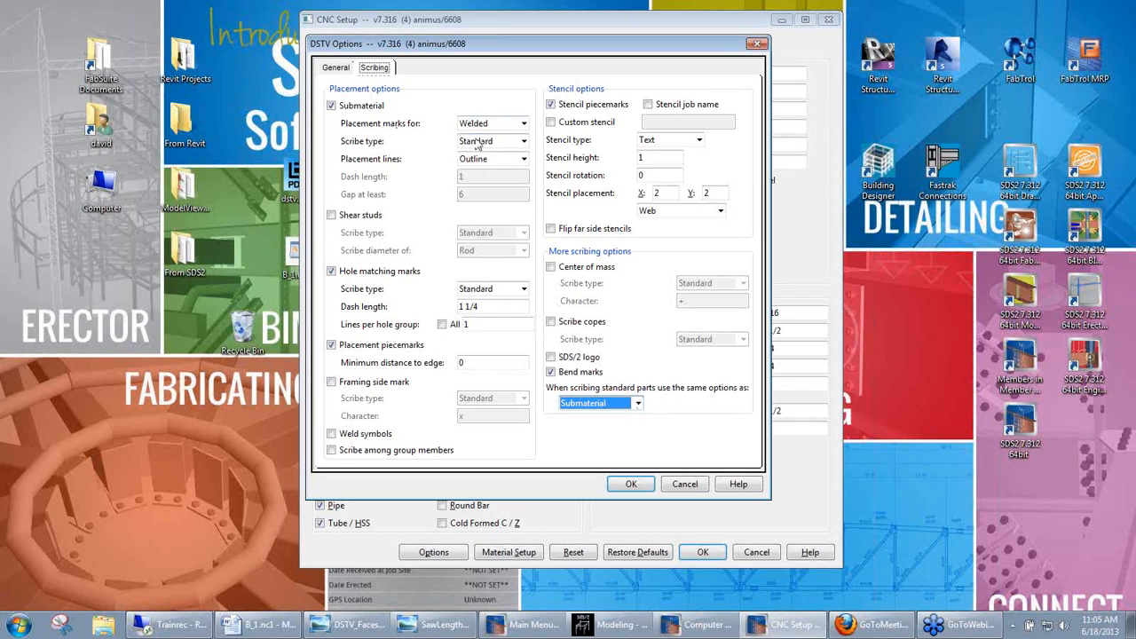
# - Compare the Submaterial and Shear studs choices for scribing standard parts, keep Submaterial, and look at the beams in the Modeling window
pyautogui.click(611, 406)
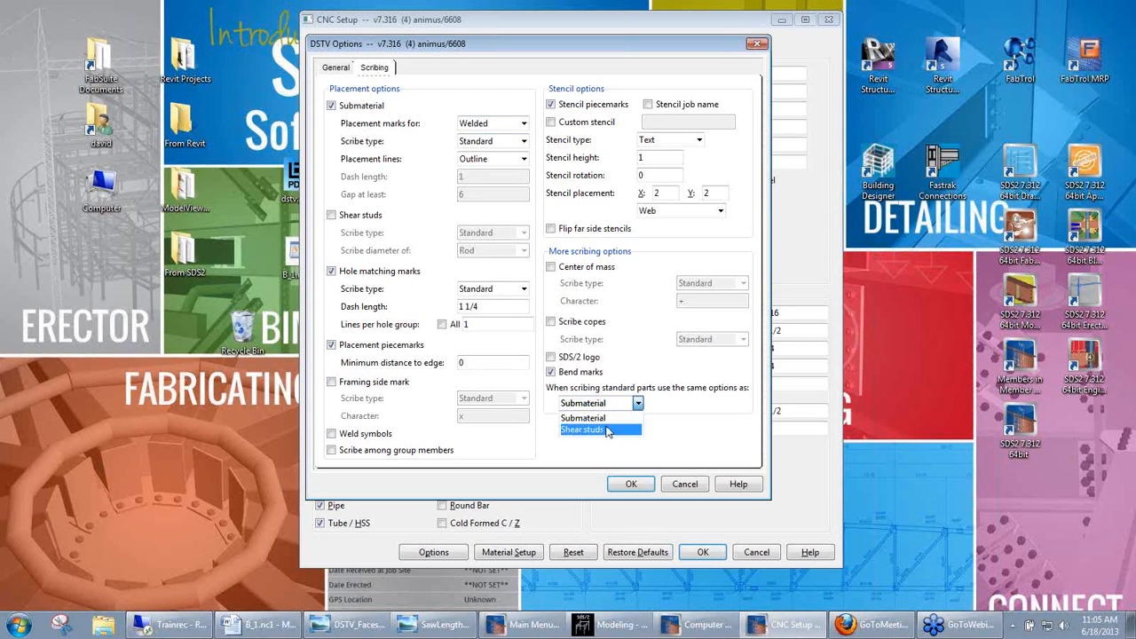
pyautogui.click(606, 419)
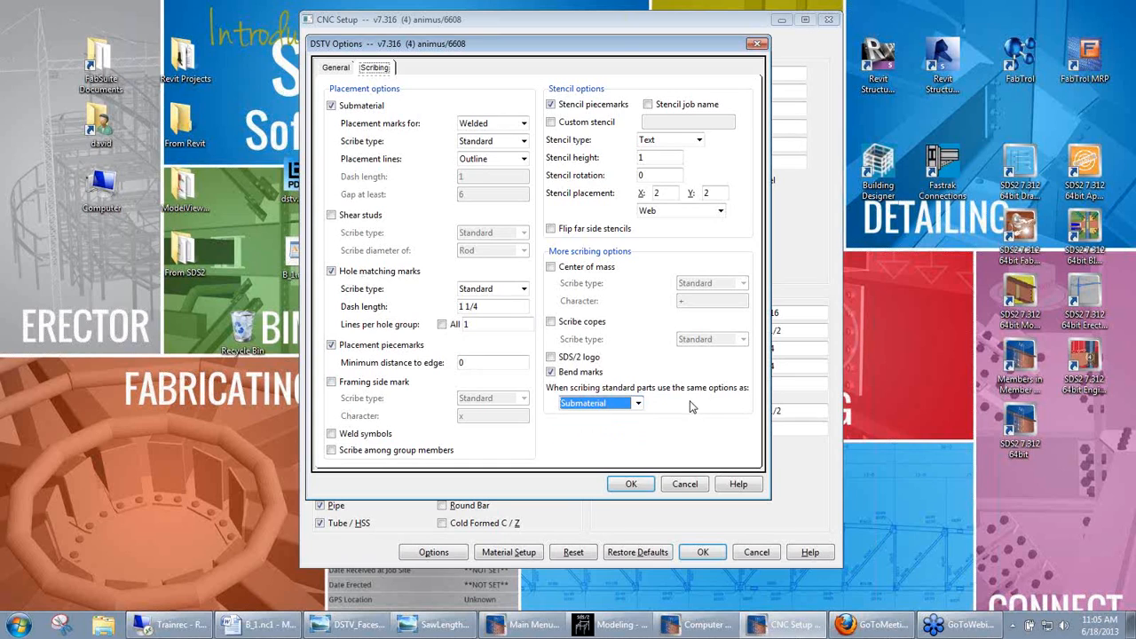
pyautogui.press('Tab')
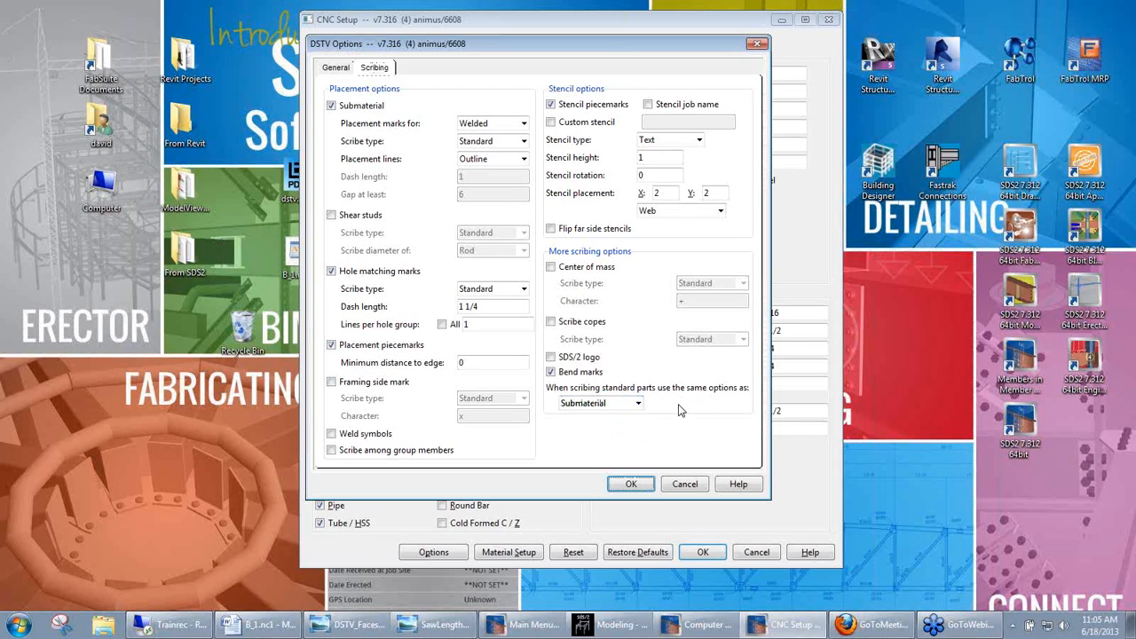
pyautogui.click(613, 624)
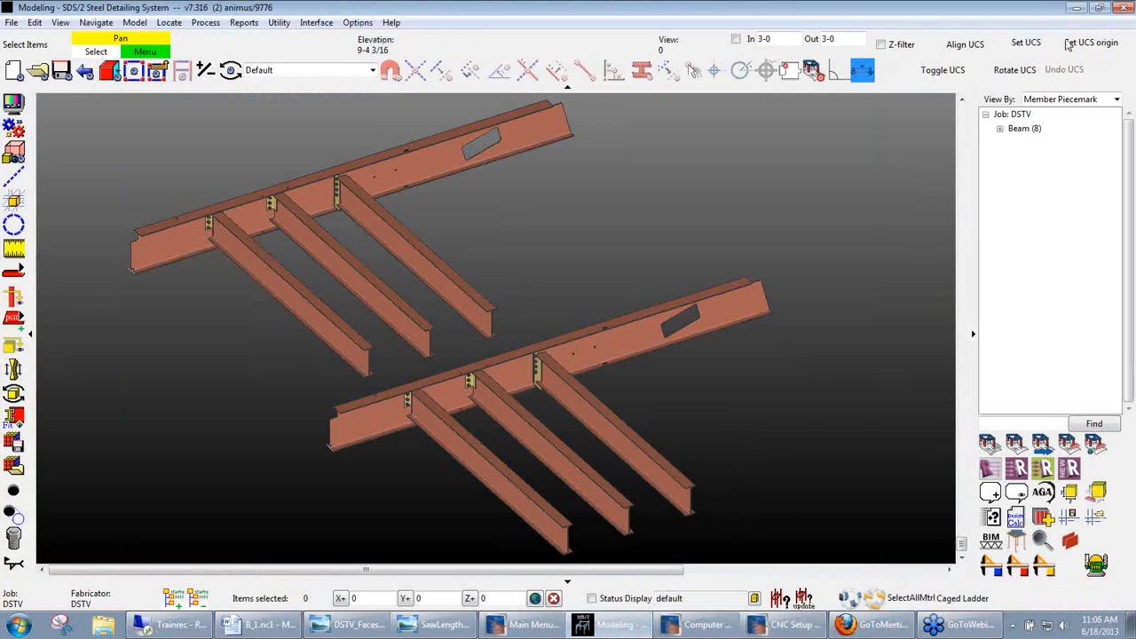
pyautogui.click(1075, 7)
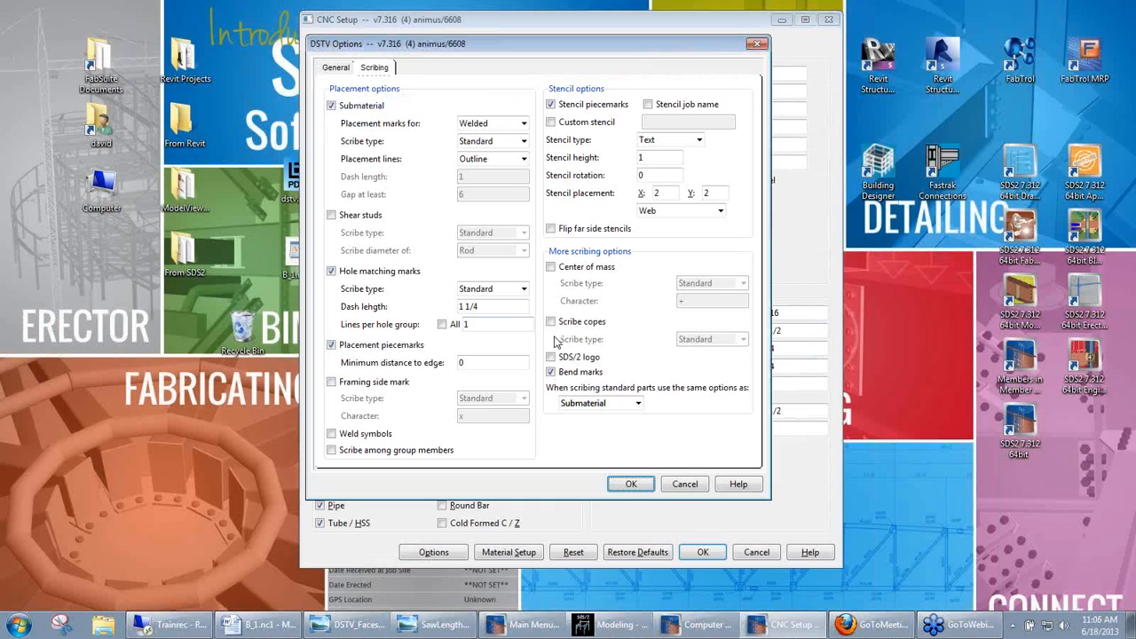
# - Recheck the general and scribing DSTV options, then accept them and save the DSTV - Modified setup
pyautogui.click(345, 69)
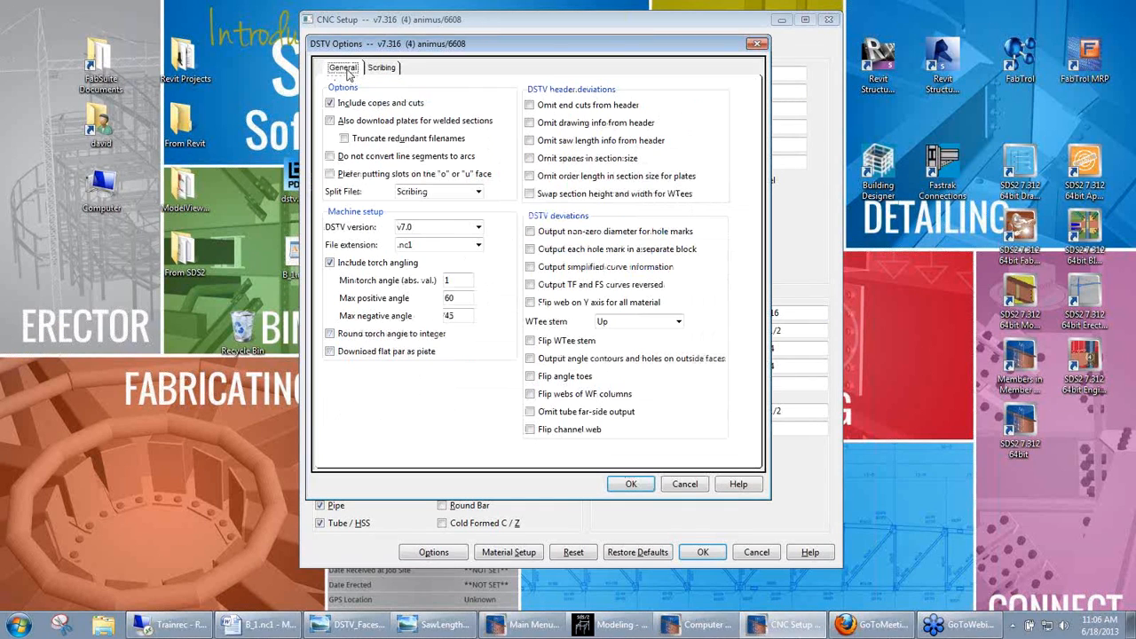
pyautogui.click(381, 70)
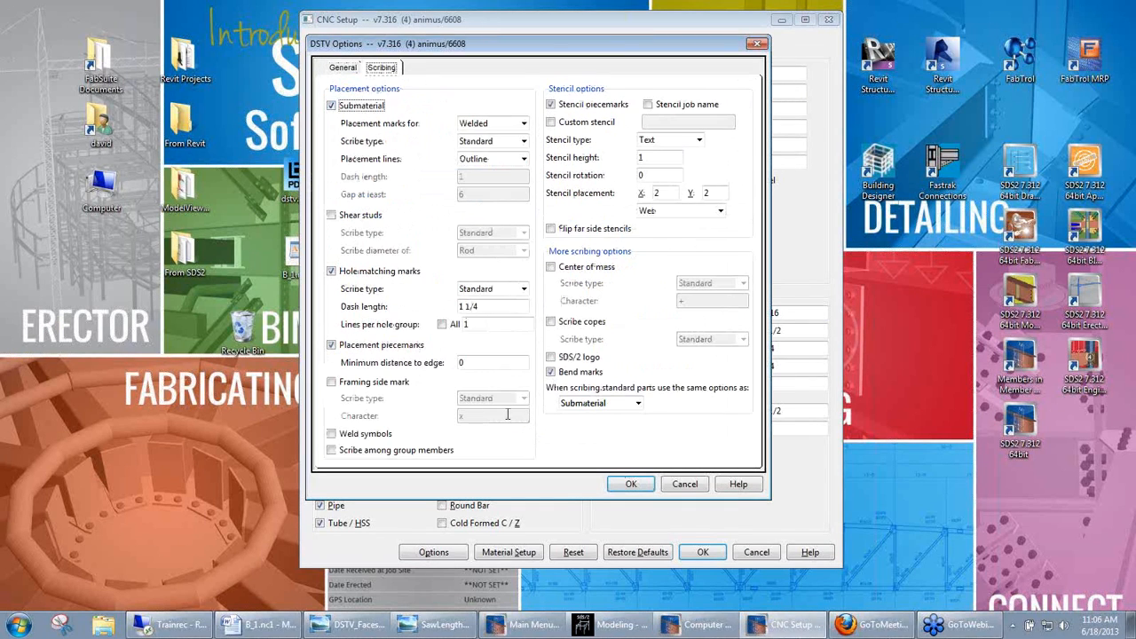
pyautogui.click(626, 484)
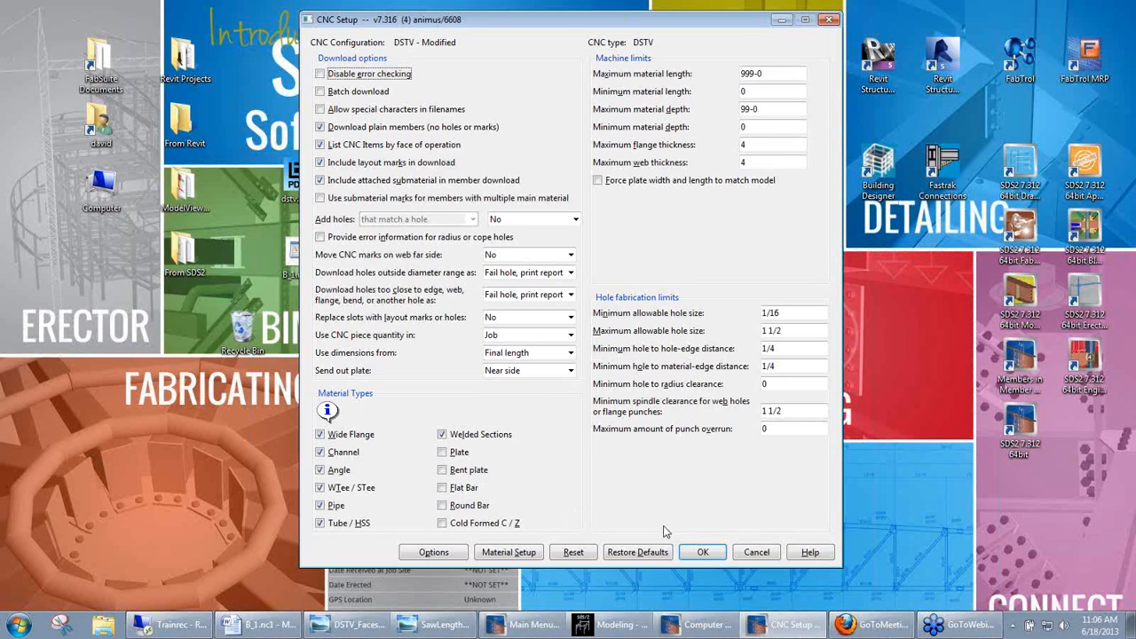
pyautogui.click(699, 552)
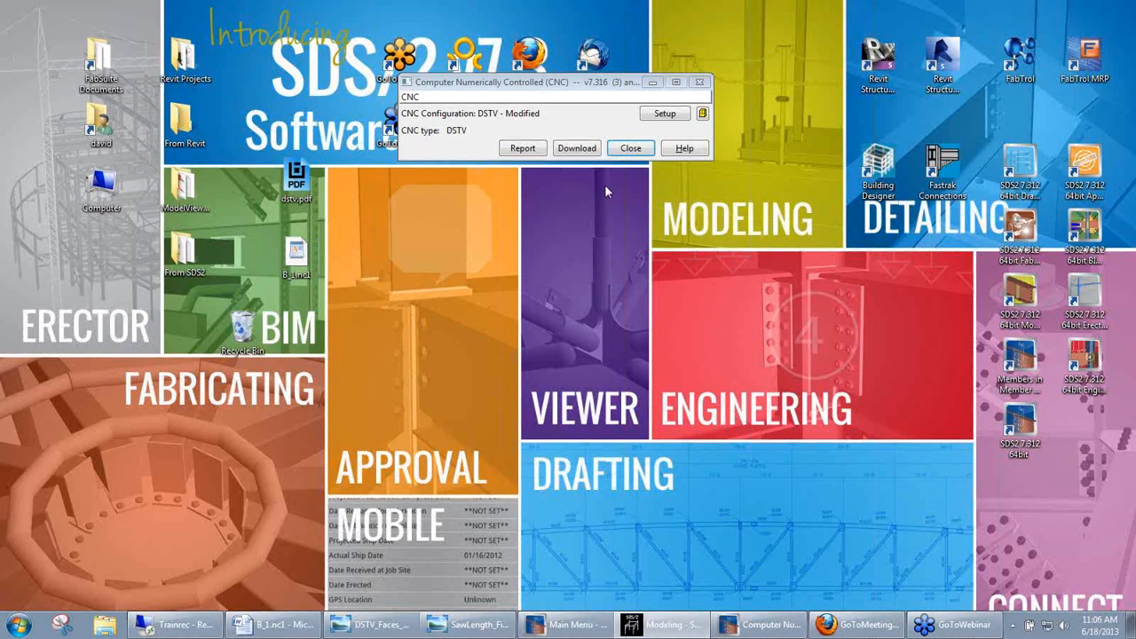
# - Switch the current CNC configuration to DXF Plate
pyautogui.click(702, 115)
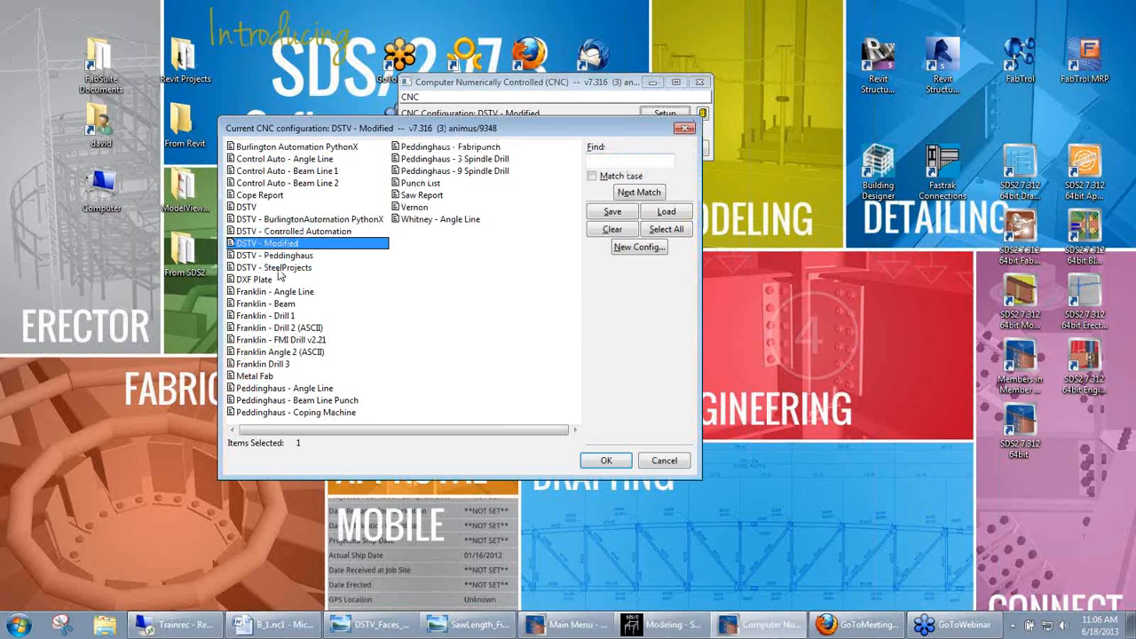
pyautogui.click(271, 281)
pyautogui.click(605, 462)
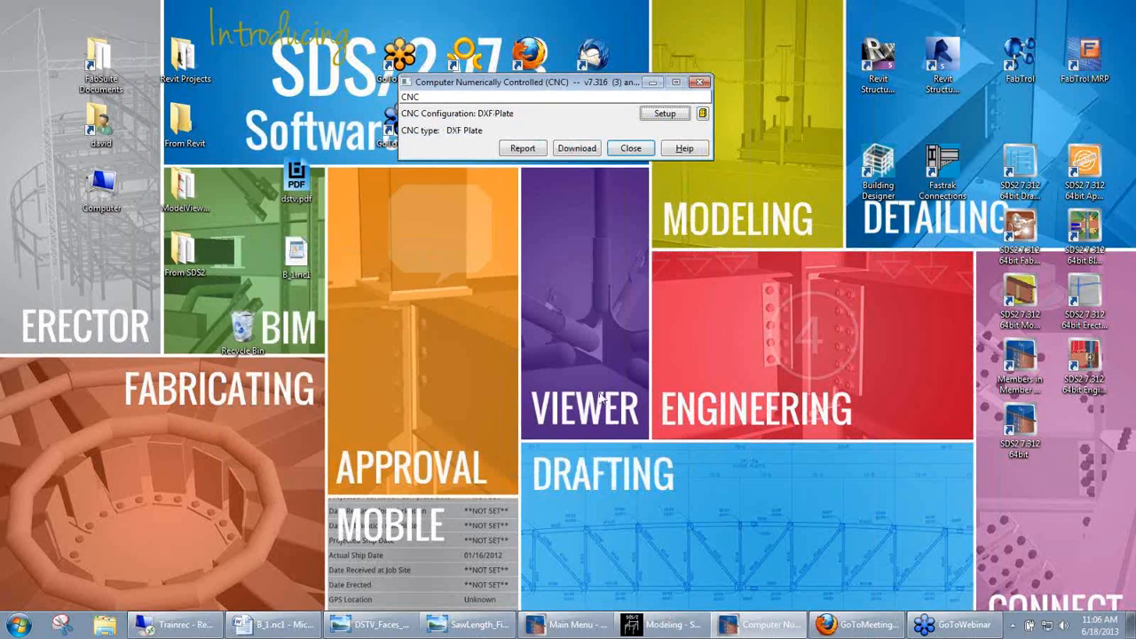
# - In the DXF Plate setup, limit the downloaded material types to Plate, Bent plate and Flat Bar
pyautogui.click(655, 116)
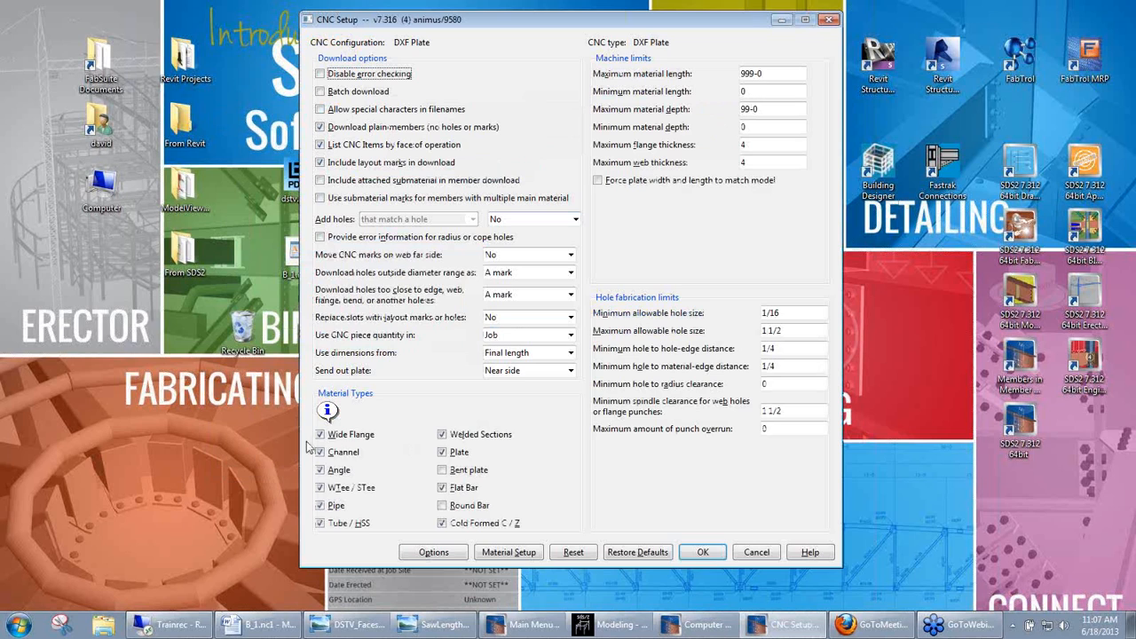
pyautogui.click(333, 434)
pyautogui.click(335, 452)
pyautogui.click(335, 469)
pyautogui.click(335, 487)
pyautogui.click(336, 505)
pyautogui.click(346, 523)
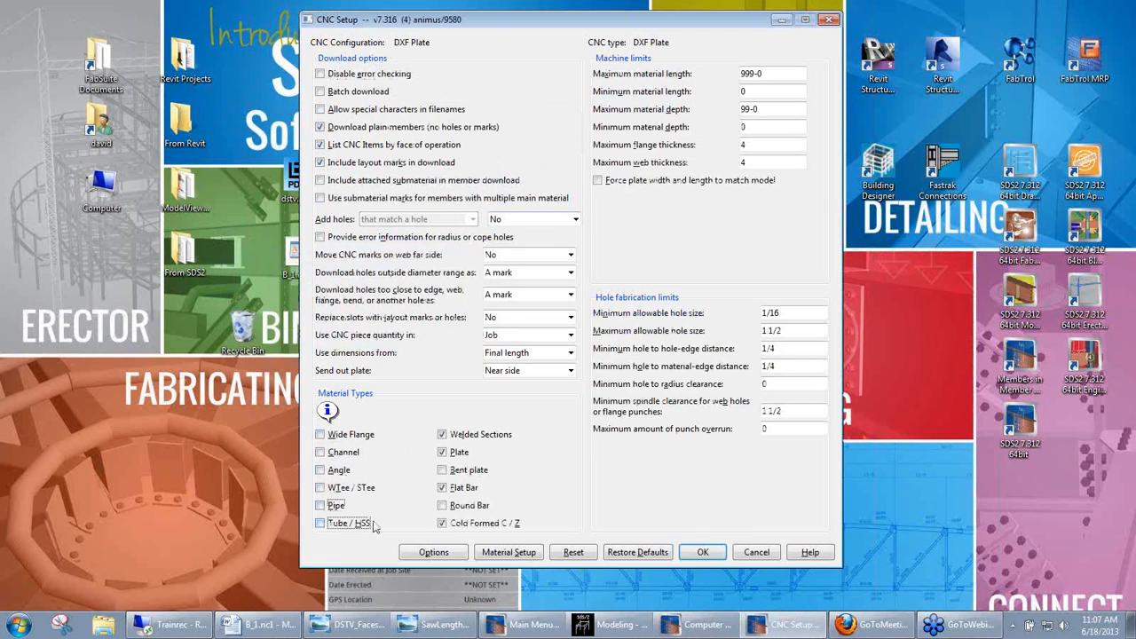
pyautogui.click(462, 434)
pyautogui.click(464, 470)
pyautogui.click(459, 524)
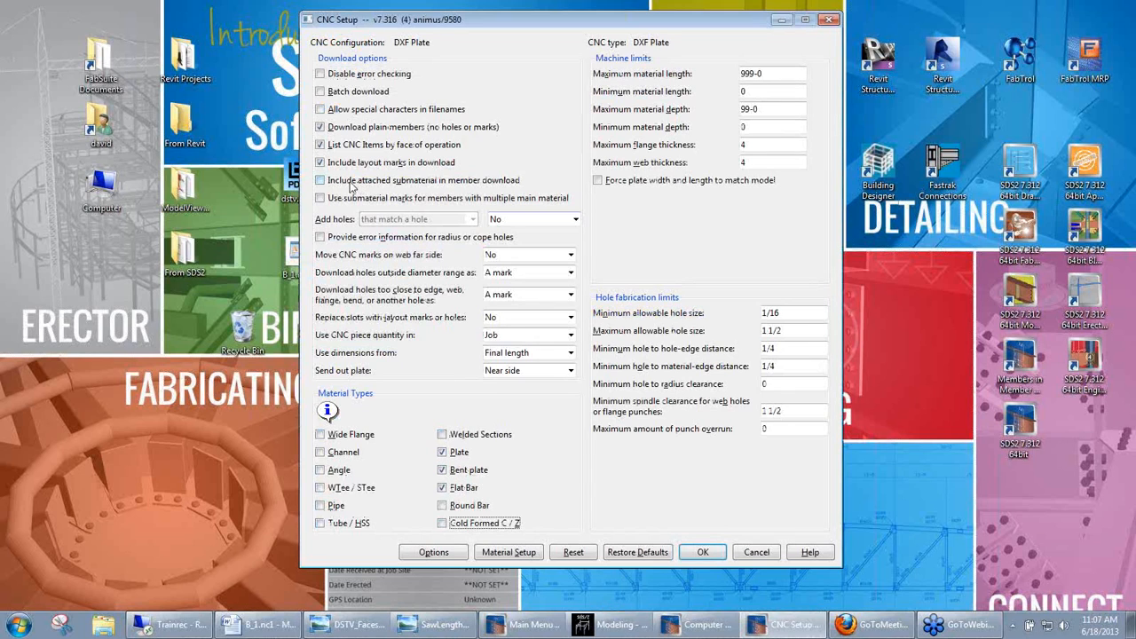
# - Include attached submaterial in the member download, enable burning of all holes and slots, and save the DXF Plate setup
pyautogui.click(352, 182)
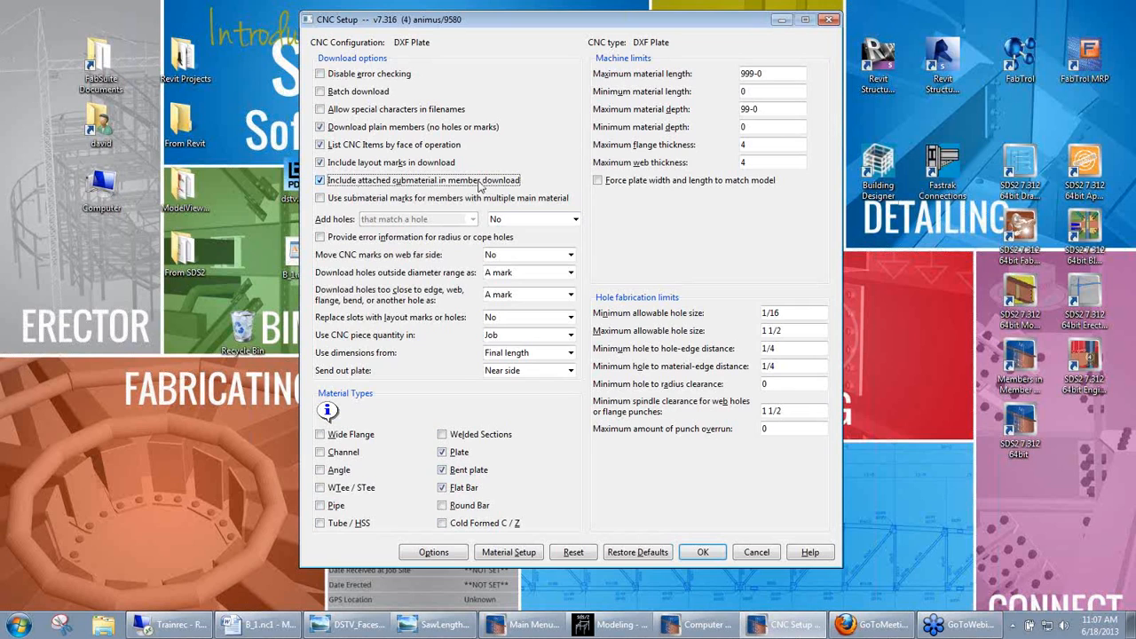
pyautogui.click(441, 550)
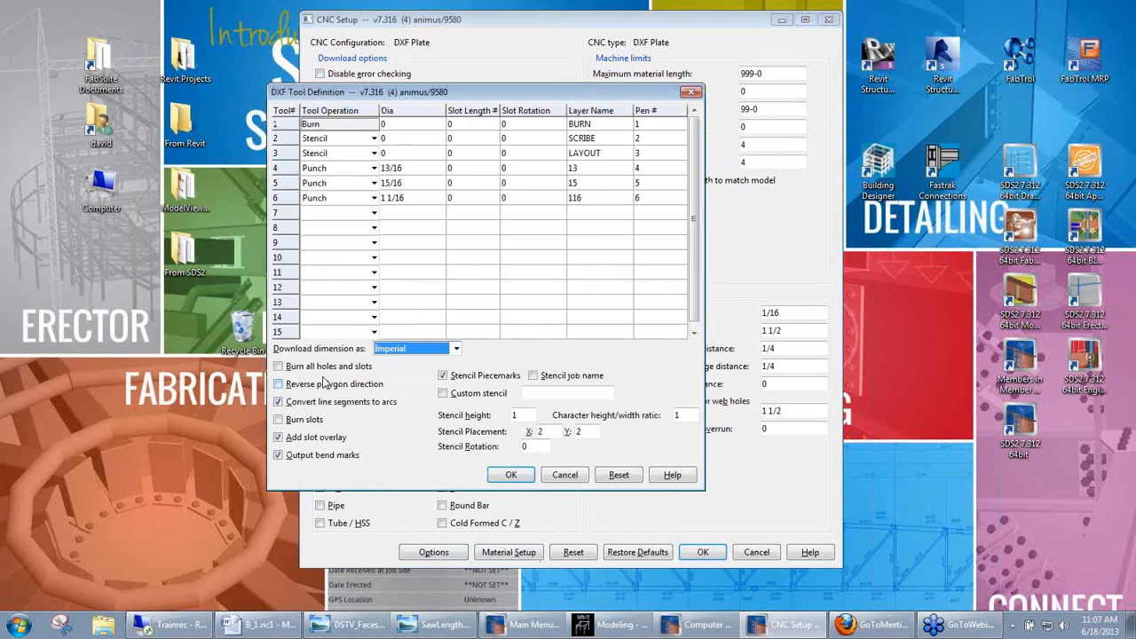
pyautogui.click(297, 370)
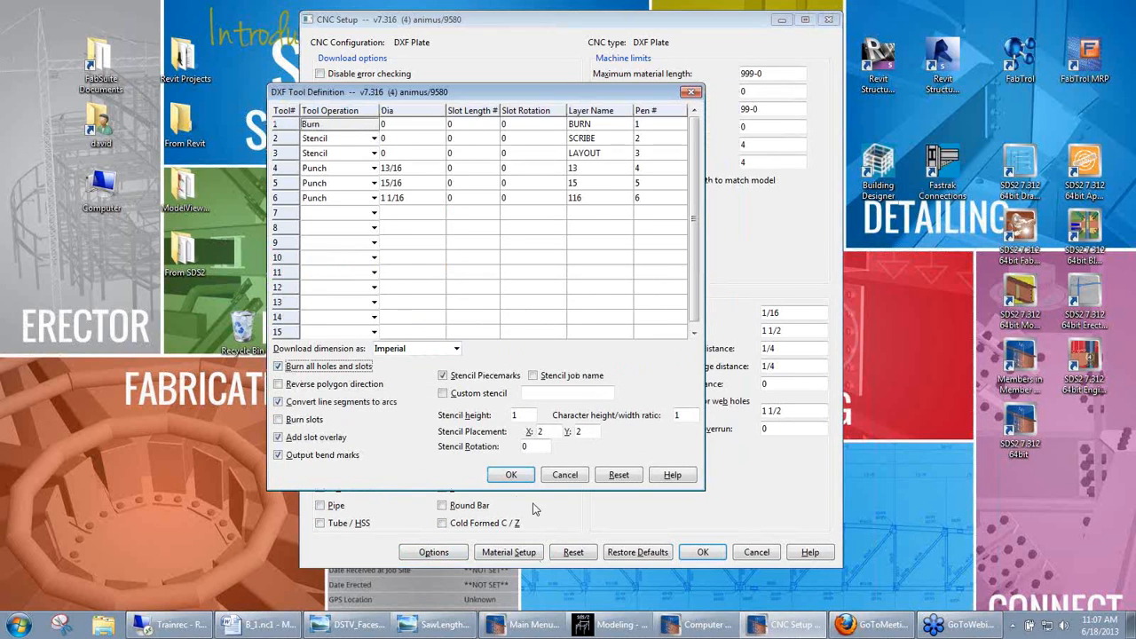
pyautogui.click(511, 475)
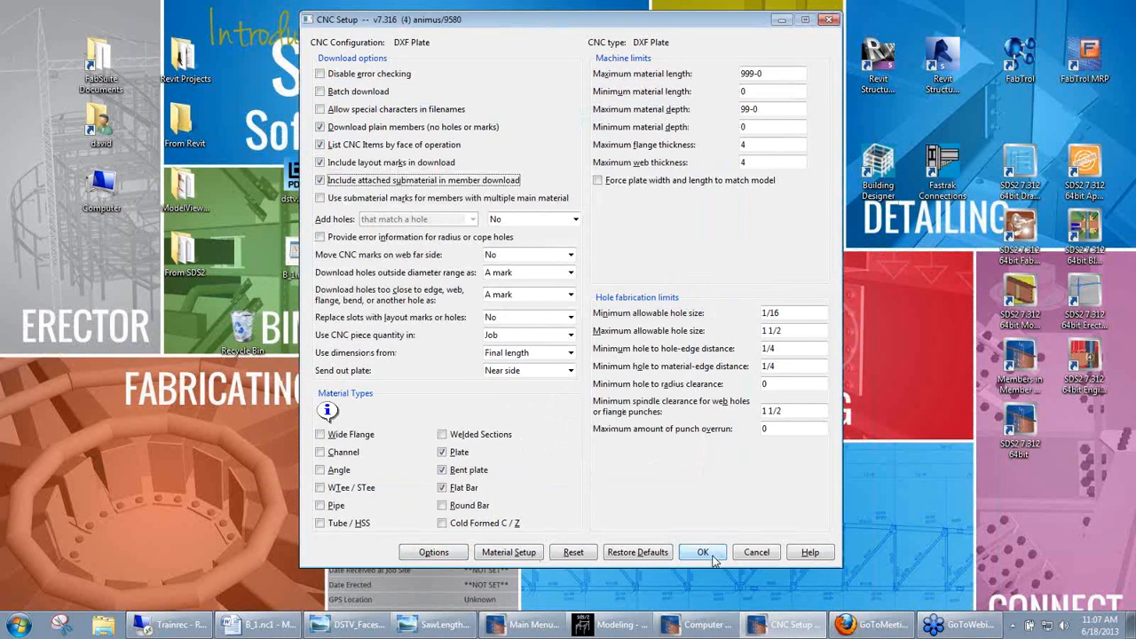
pyautogui.click(702, 552)
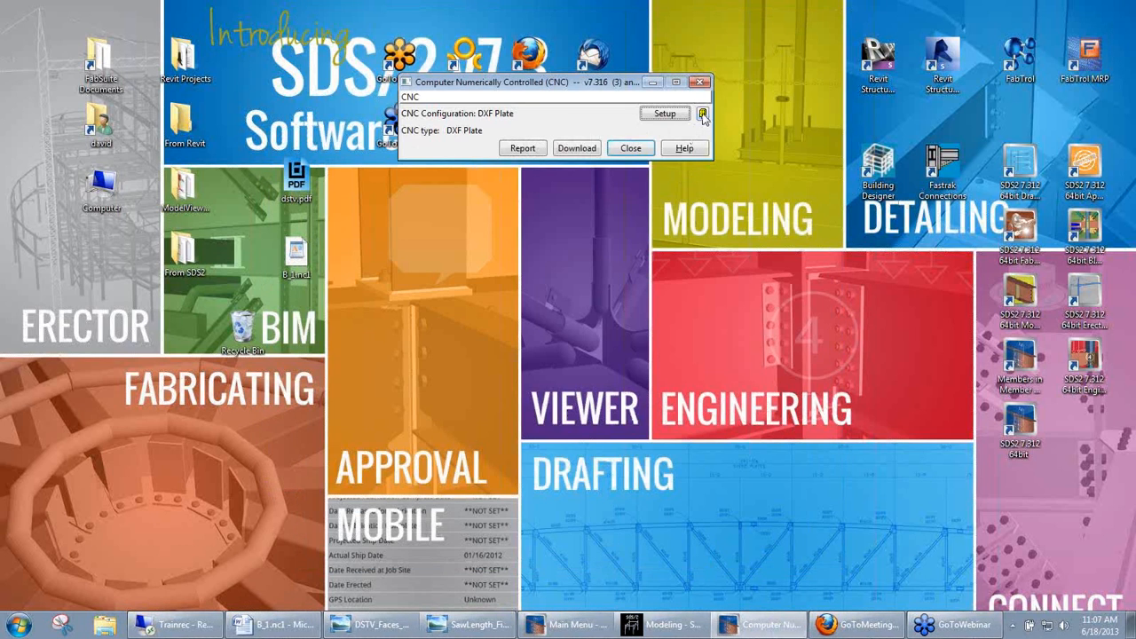
# - Select both DSTV - Modified and DXF Plate as the current CNC configurations
pyautogui.click(702, 113)
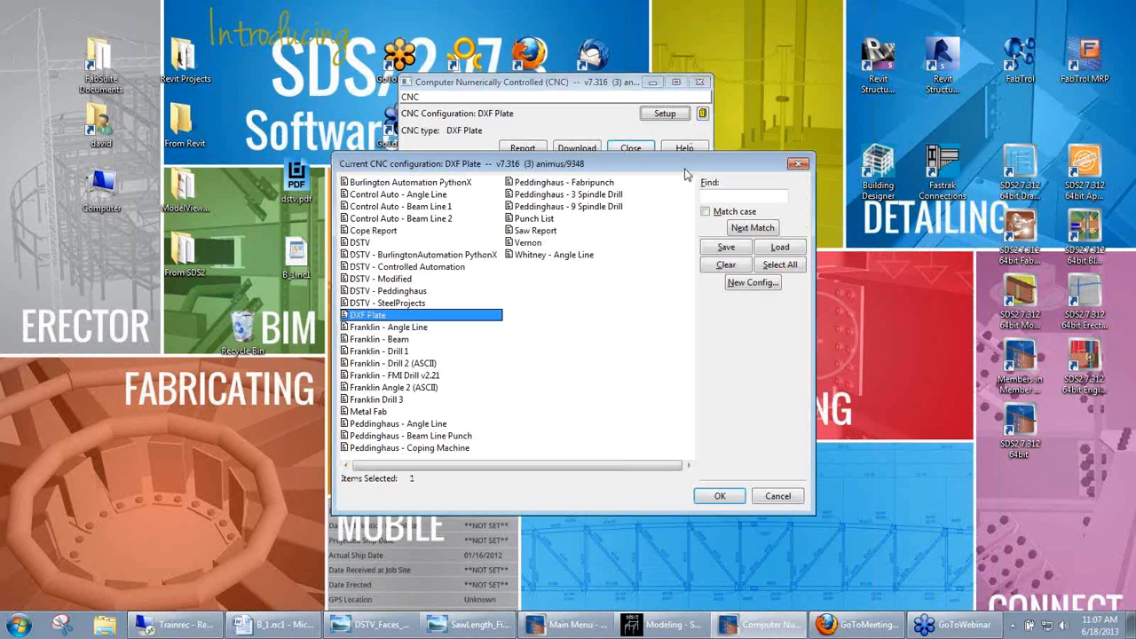
pyautogui.keyDown('ctrl'); pyautogui.click(390, 278); pyautogui.keyUp('ctrl')
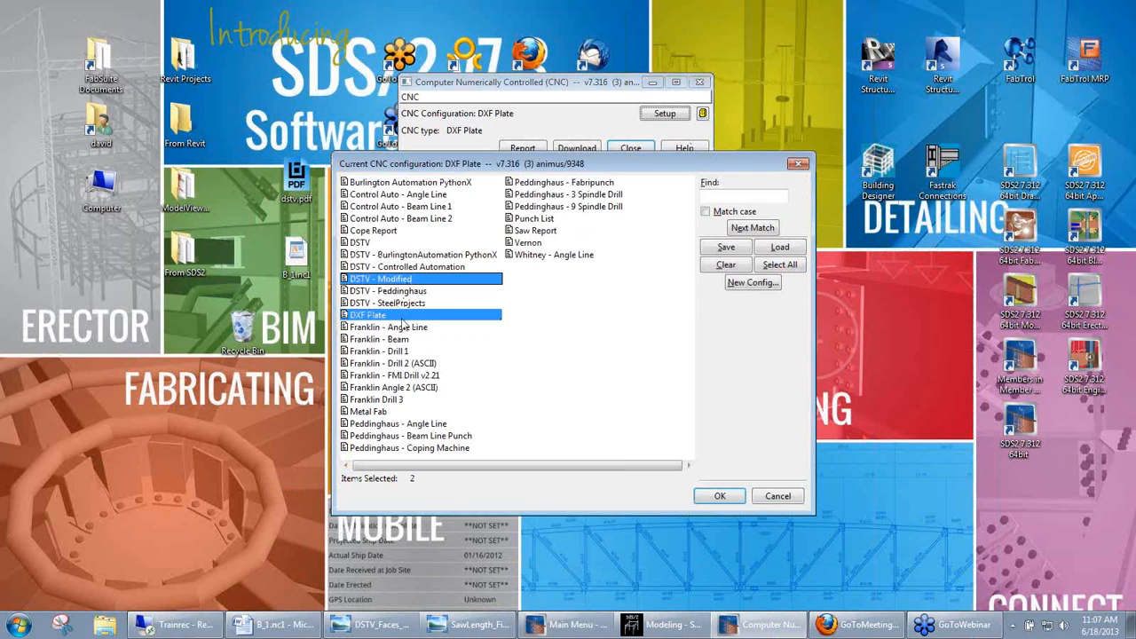
pyautogui.click(718, 496)
# - Download the details B_1, B_2, B_3, B_4 and B_6 with both configurations and dismiss the output summary
pyautogui.click(570, 151)
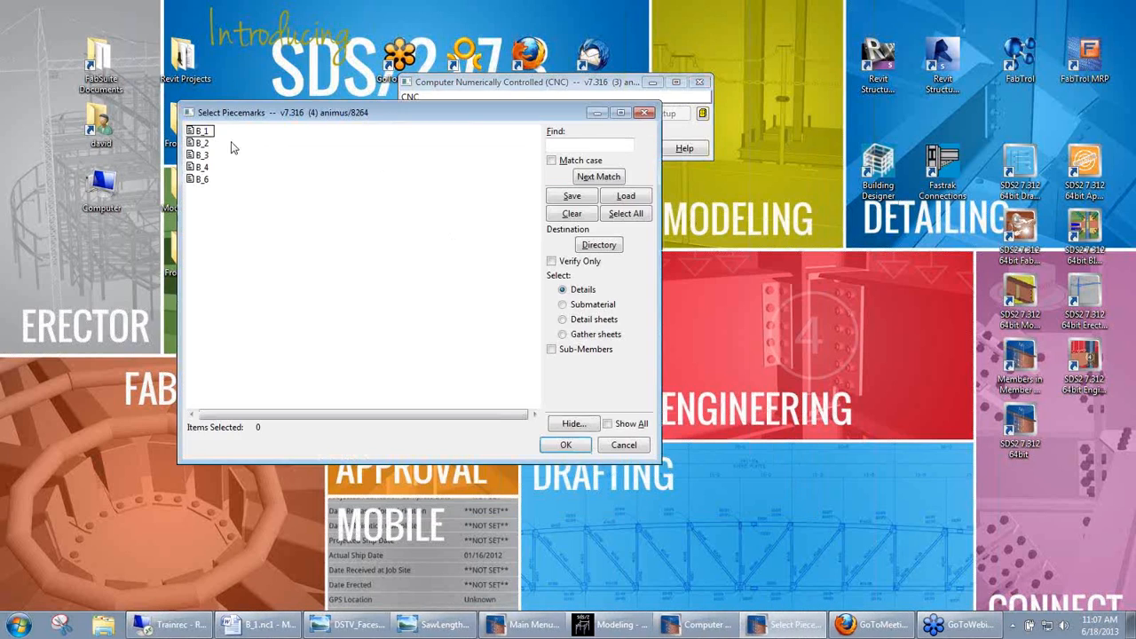
pyautogui.moveTo(216, 142); pyautogui.dragTo(213, 201)
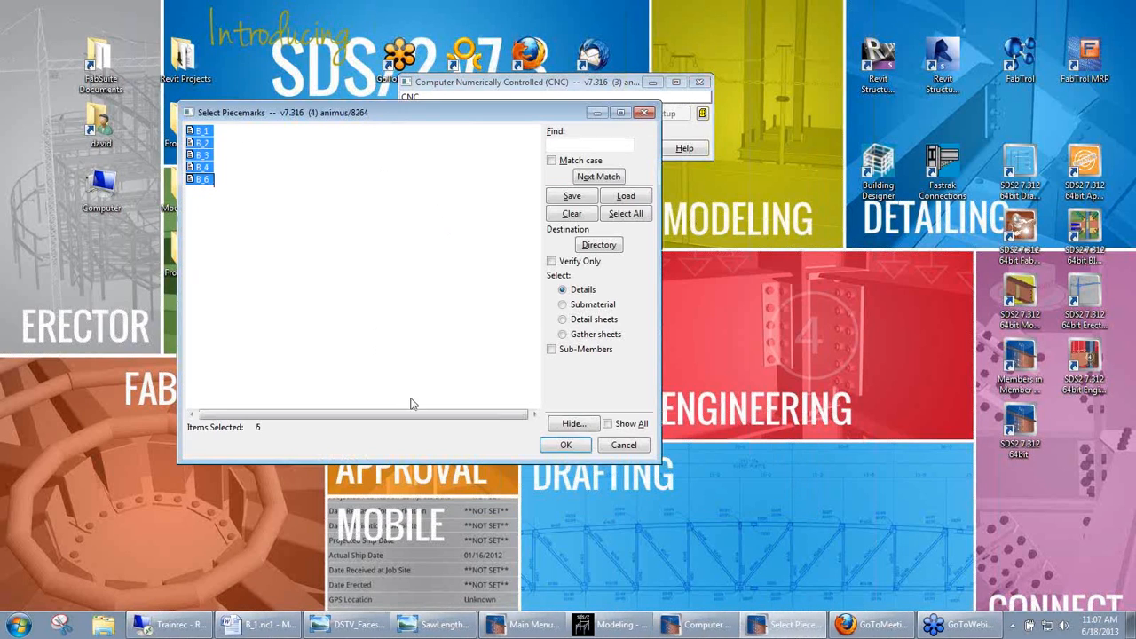
pyautogui.click(566, 446)
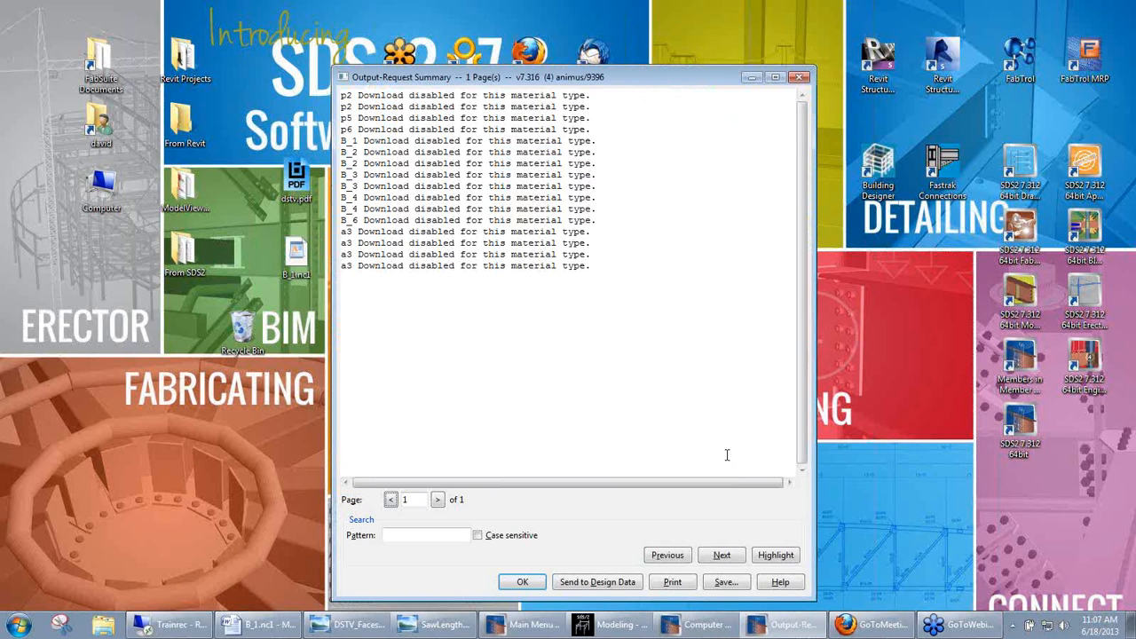
pyautogui.moveTo(617, 86); pyautogui.dragTo(624, 59)
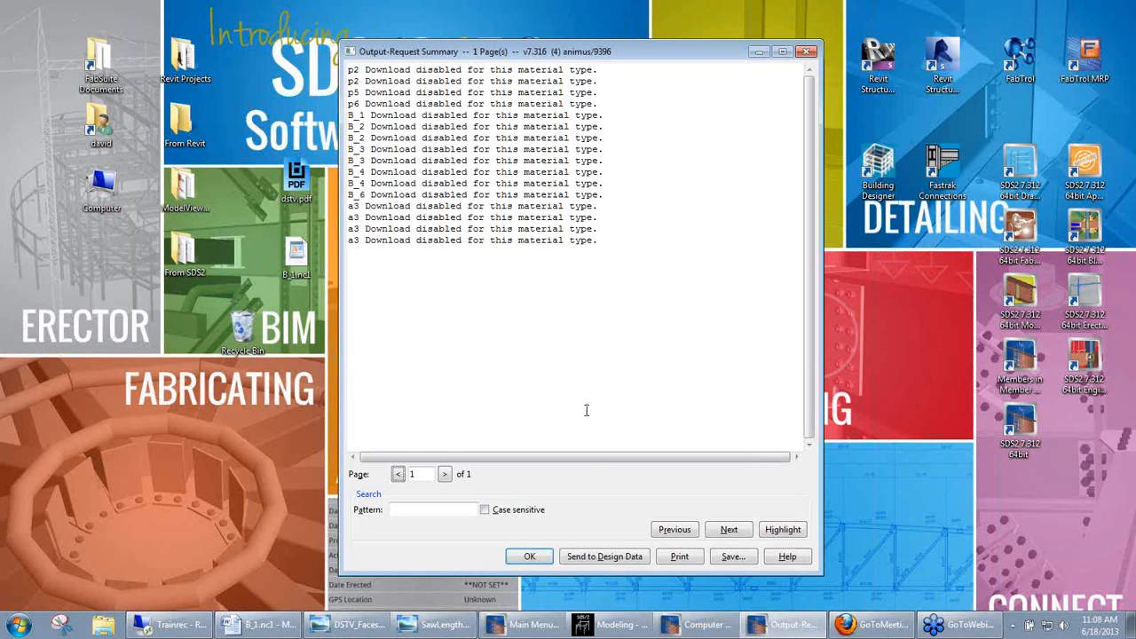
pyautogui.click(546, 559)
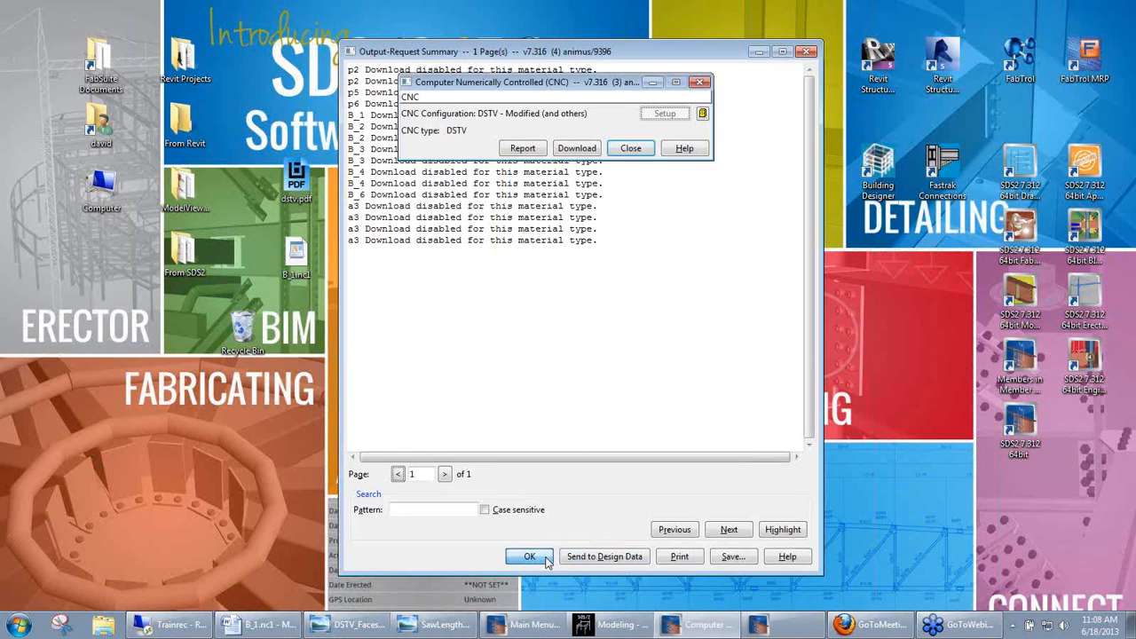
# - Inspect the downloaded files in the DXF_Plate and DSTV_-_Modified subfolders of the From SDS2 desktop folder, then close the folder window
pyautogui.doubleClick(189, 258)
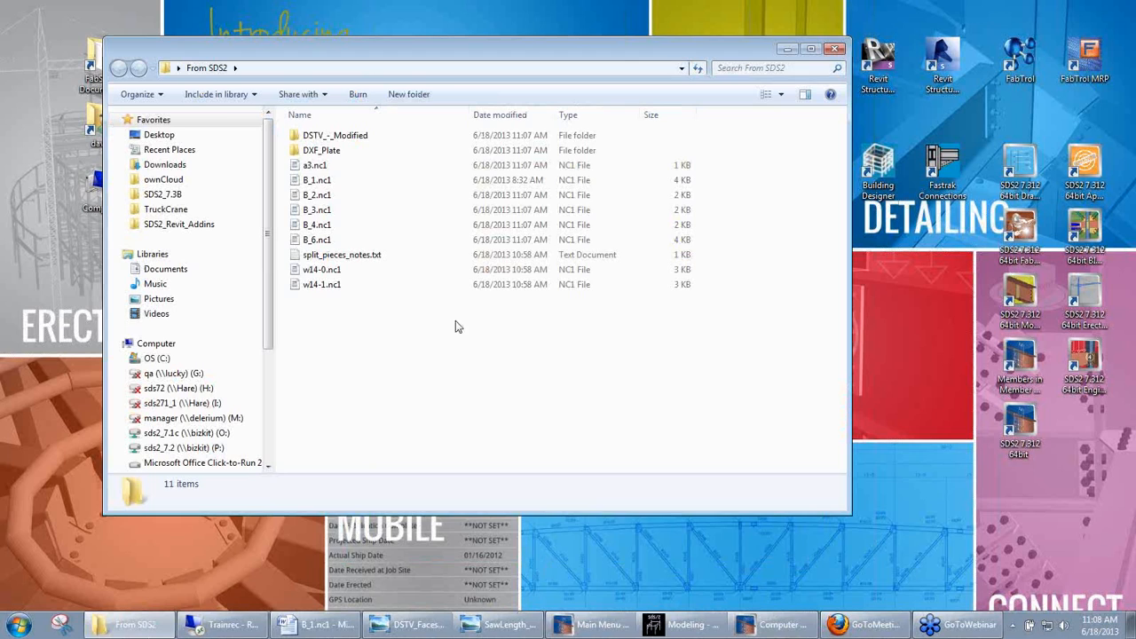
pyautogui.click(324, 150)
pyautogui.keyDown('ctrl'); pyautogui.click(333, 135); pyautogui.keyUp('ctrl')
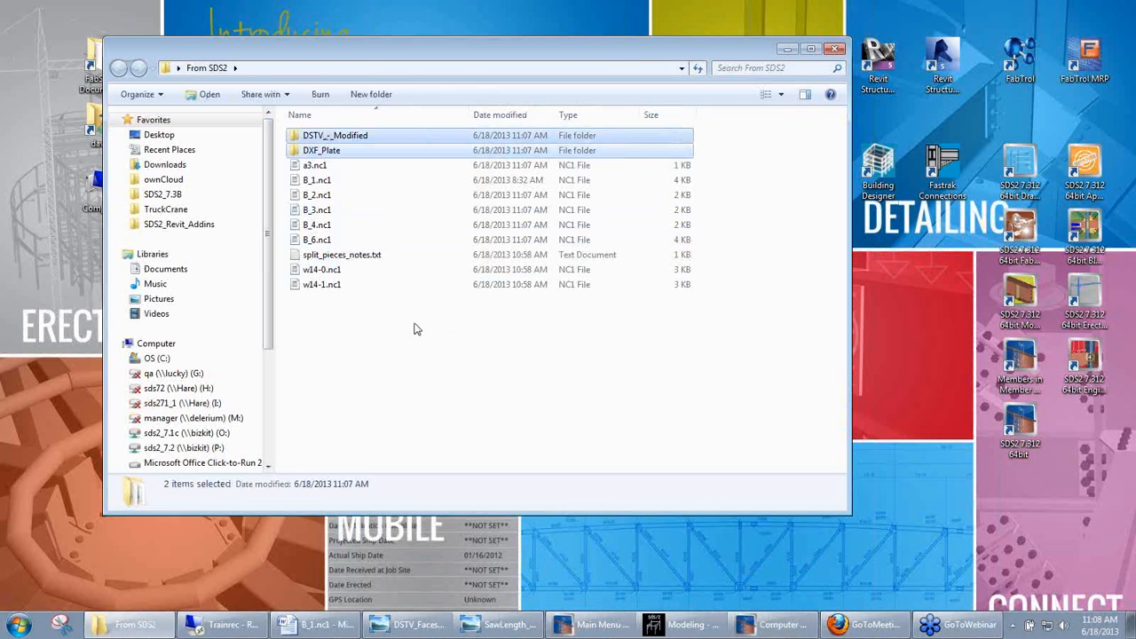
pyautogui.click(380, 309)
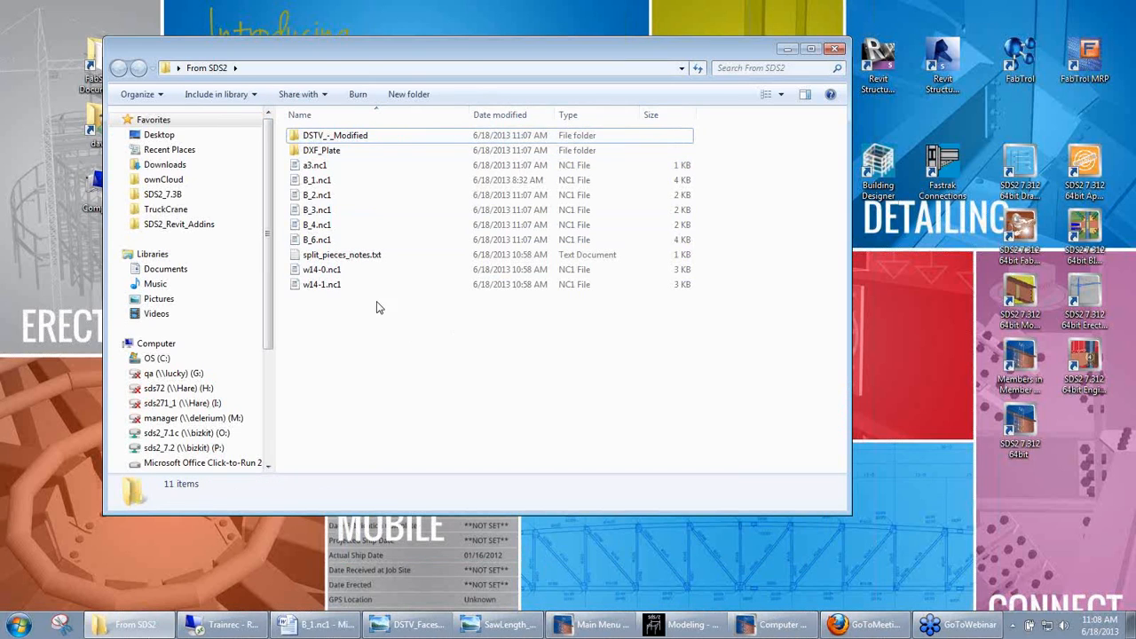
pyautogui.doubleClick(317, 150)
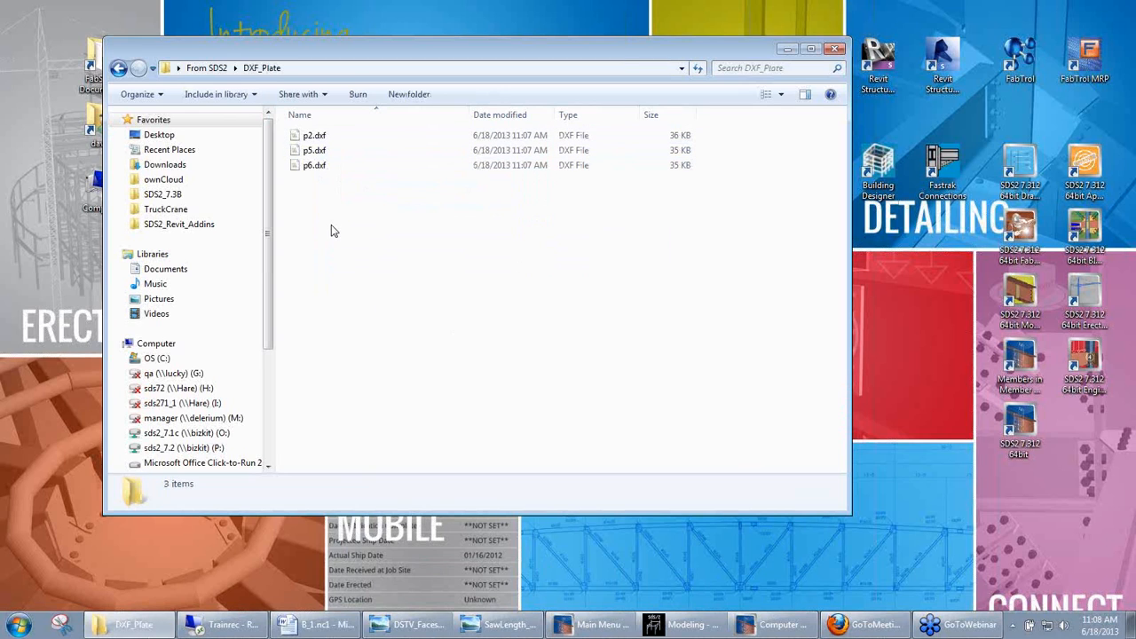
pyautogui.press('BackSpace')
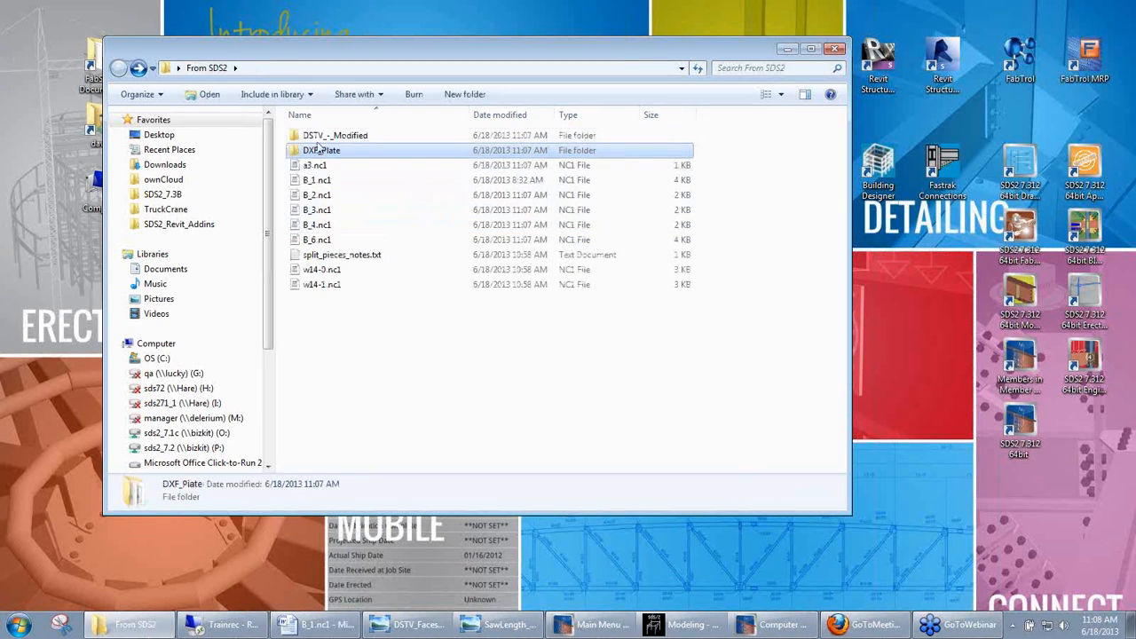
pyautogui.doubleClick(316, 136)
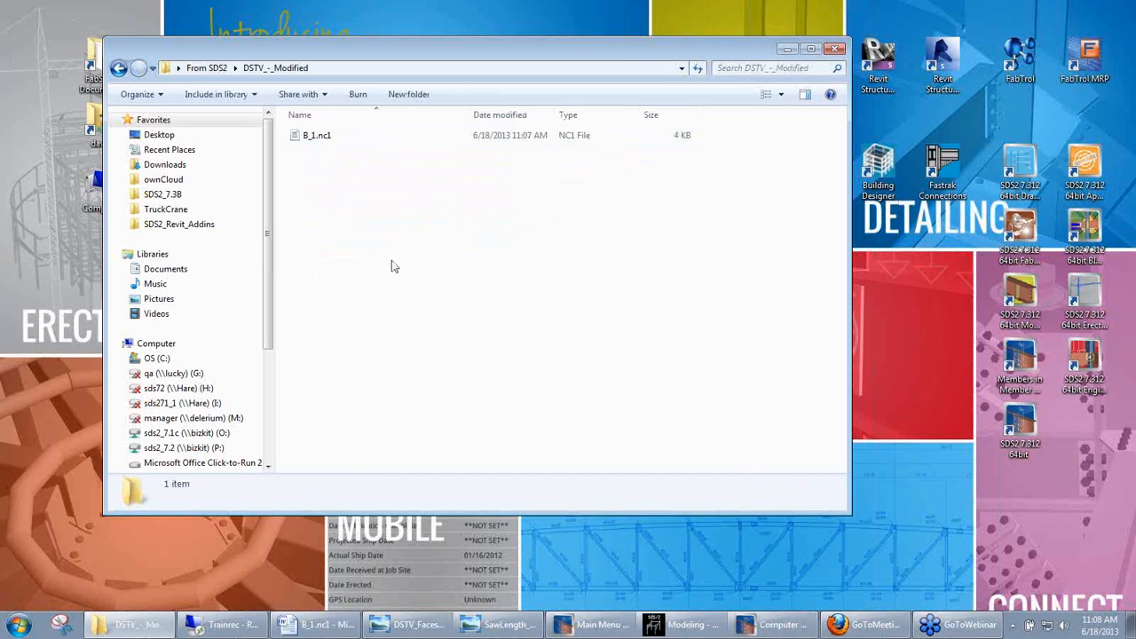
pyautogui.press('BackSpace')
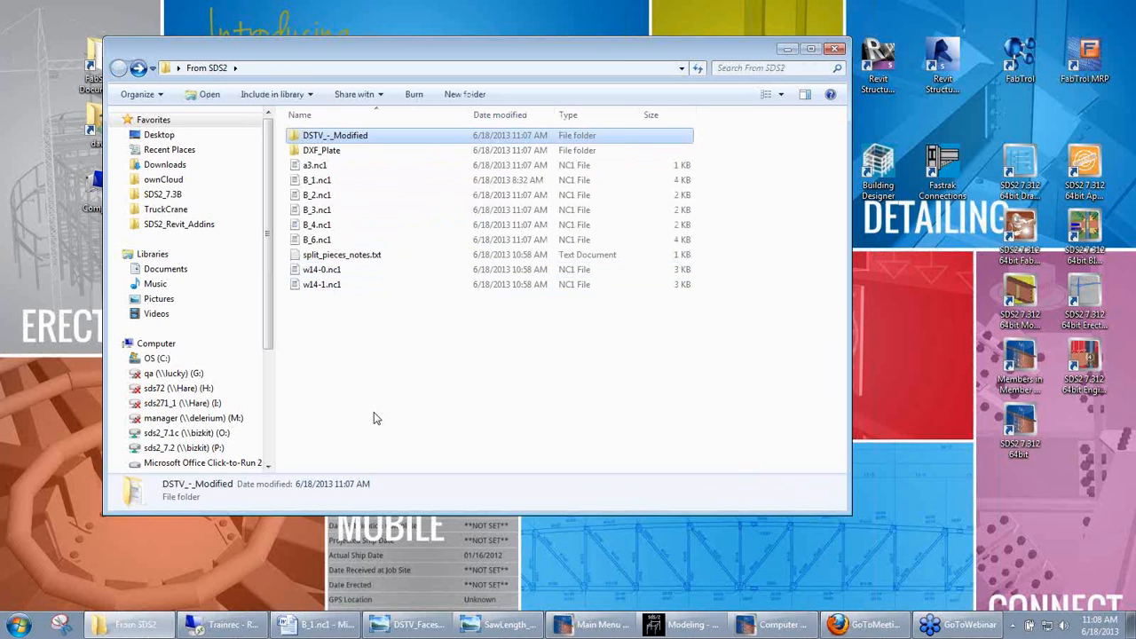
pyautogui.click(391, 418)
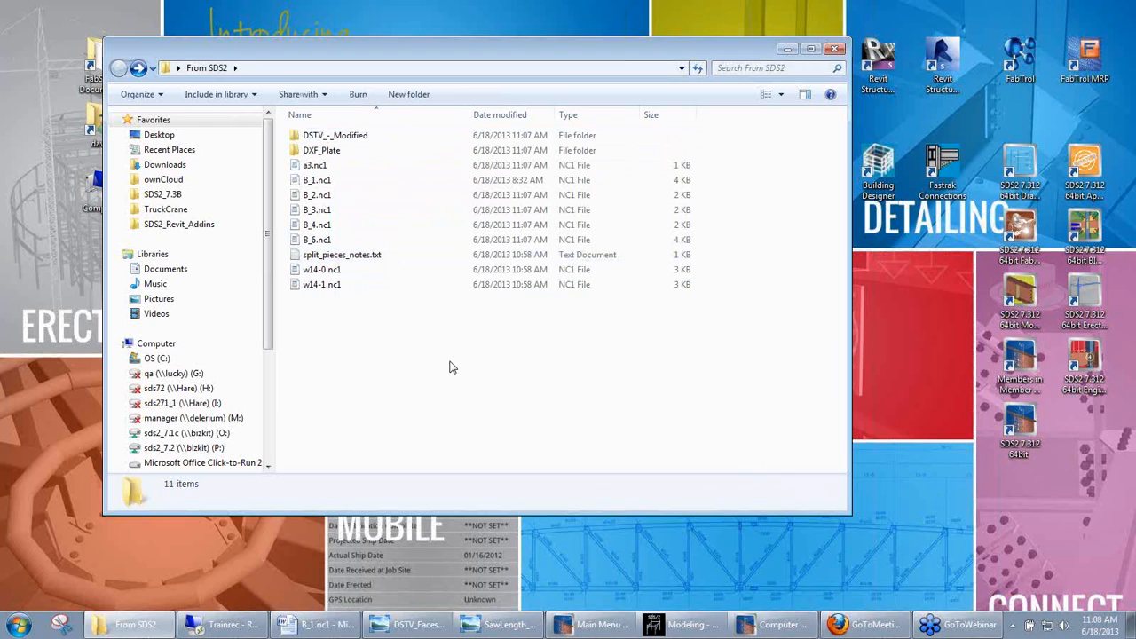
pyautogui.click(836, 49)
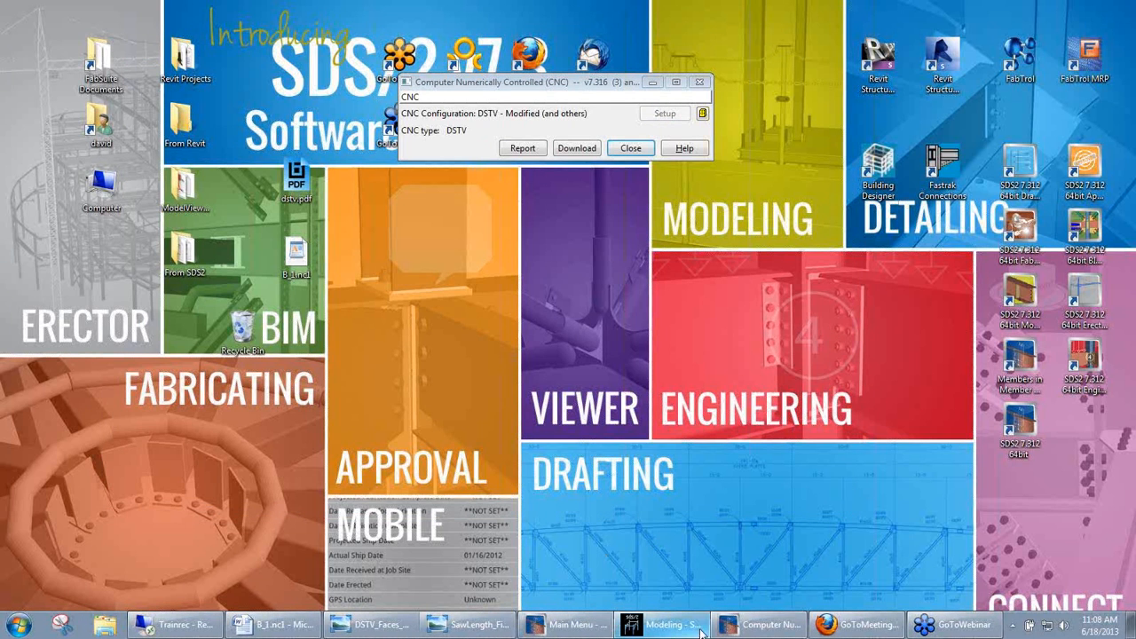
# - Switch to the Trainrec remote session and load B_1.nc1 from the DSTV_-_Modified subfolder of From SDS2 into the Steel Solutions viewer
pyautogui.moveTo(632, 627)
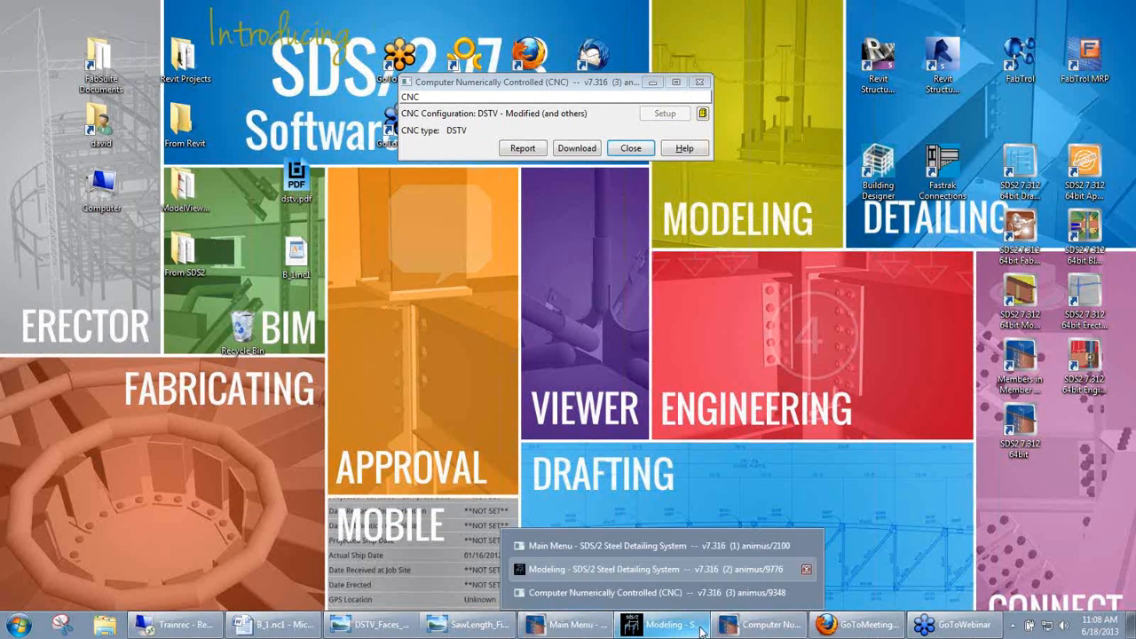
pyautogui.click(175, 625)
pyautogui.moveTo(487, 251); pyautogui.dragTo(527, 288, button='middle')
pyautogui.moveTo(684, 265); pyautogui.dragTo(626, 425, button='middle')
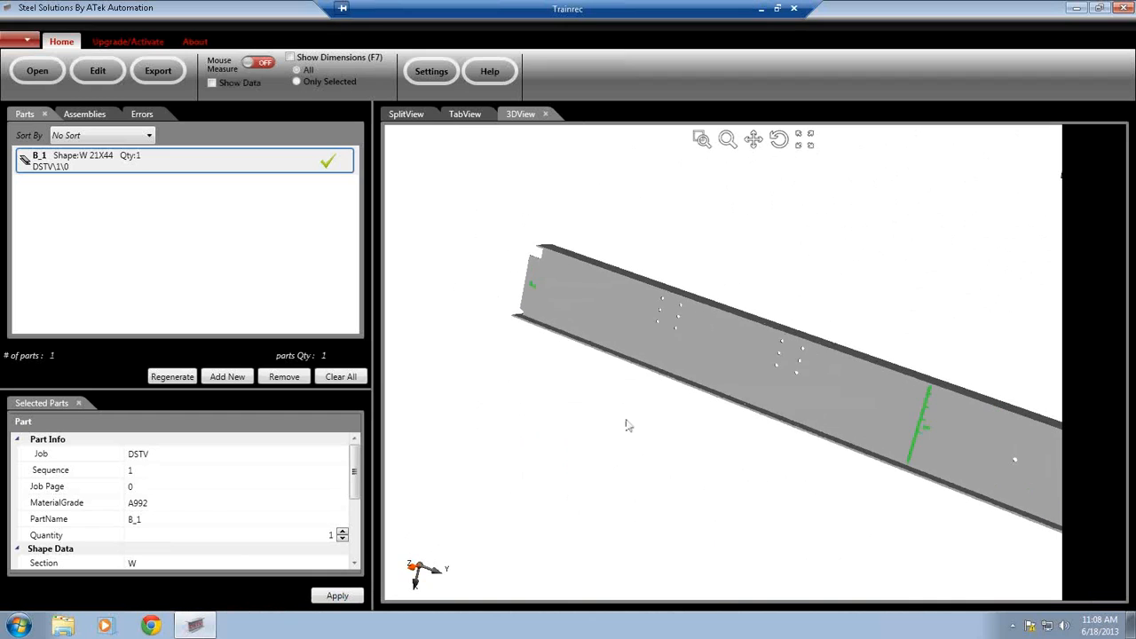
pyautogui.click(37, 70)
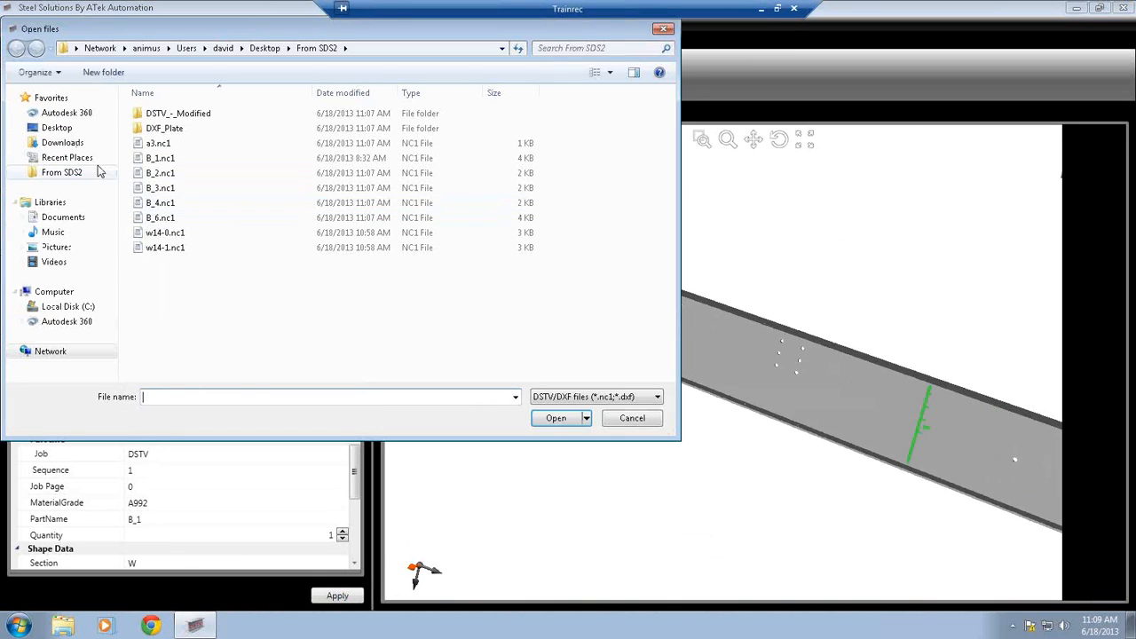
pyautogui.click(64, 172)
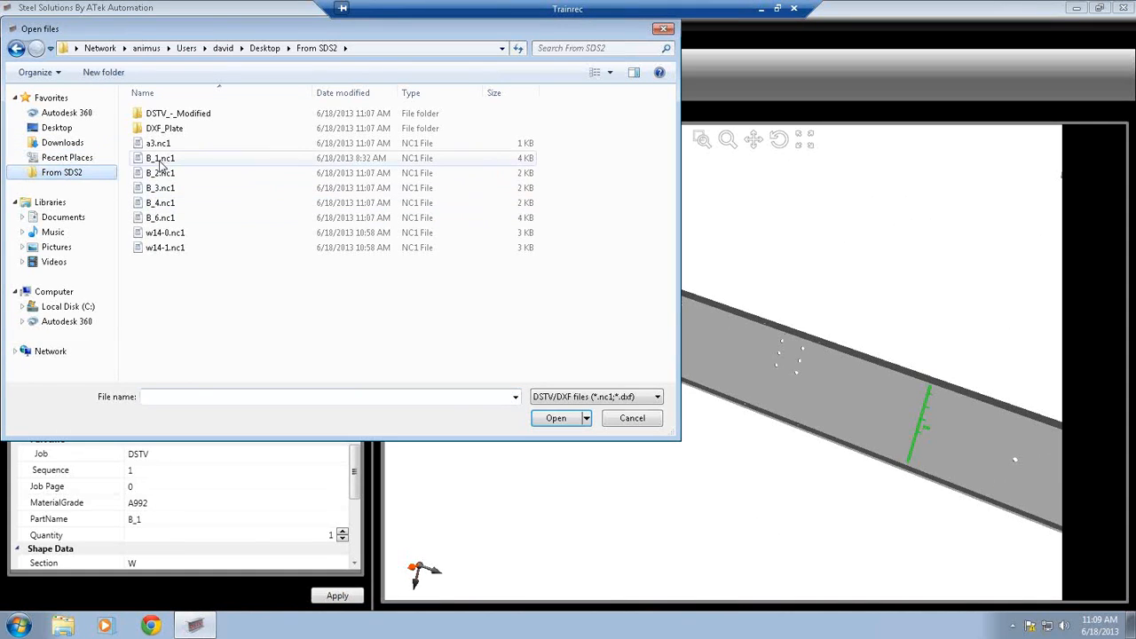
pyautogui.doubleClick(166, 116)
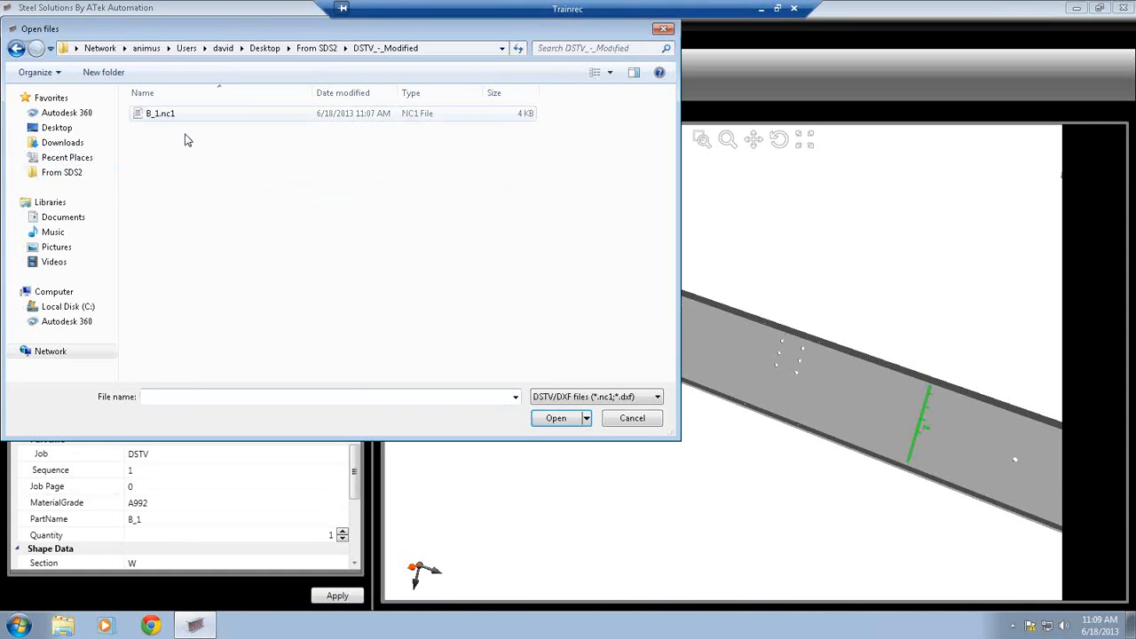
pyautogui.click(167, 122)
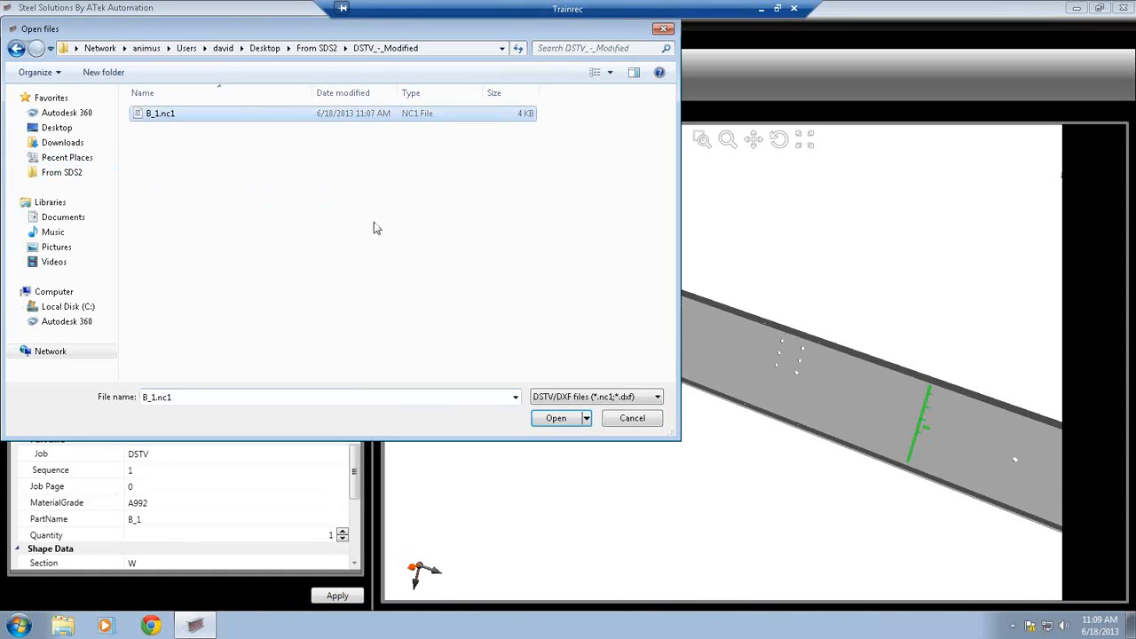
pyautogui.click(556, 419)
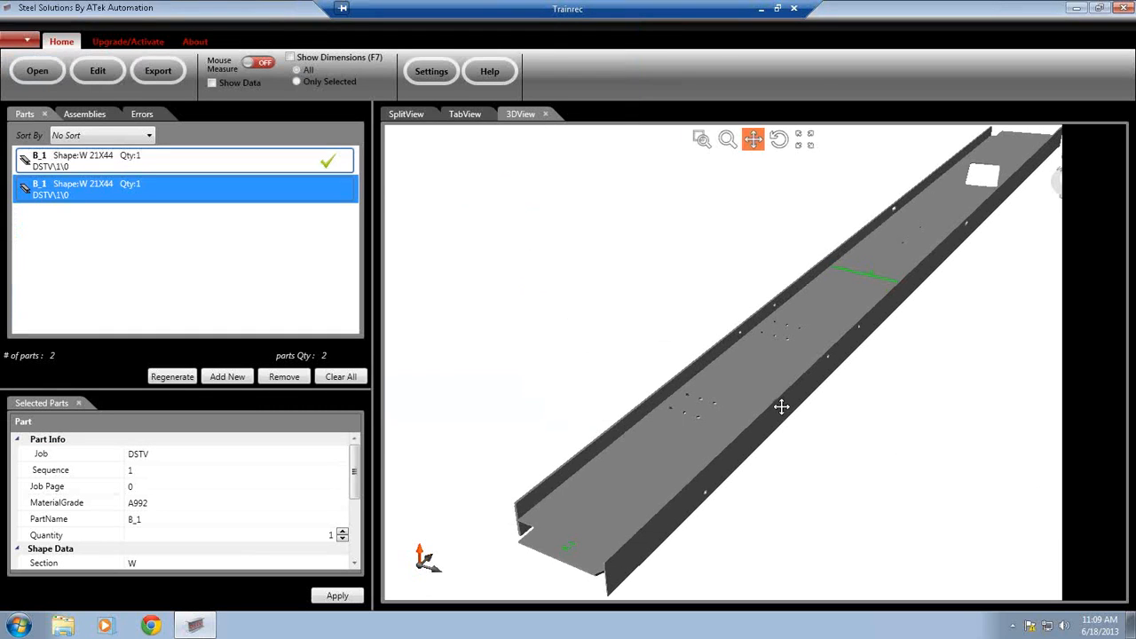
# - Examine the p6 layout mark on the web of the newly loaded B_1 beam up close in the 3D view
pyautogui.moveTo(789, 405); pyautogui.dragTo(571, 456)
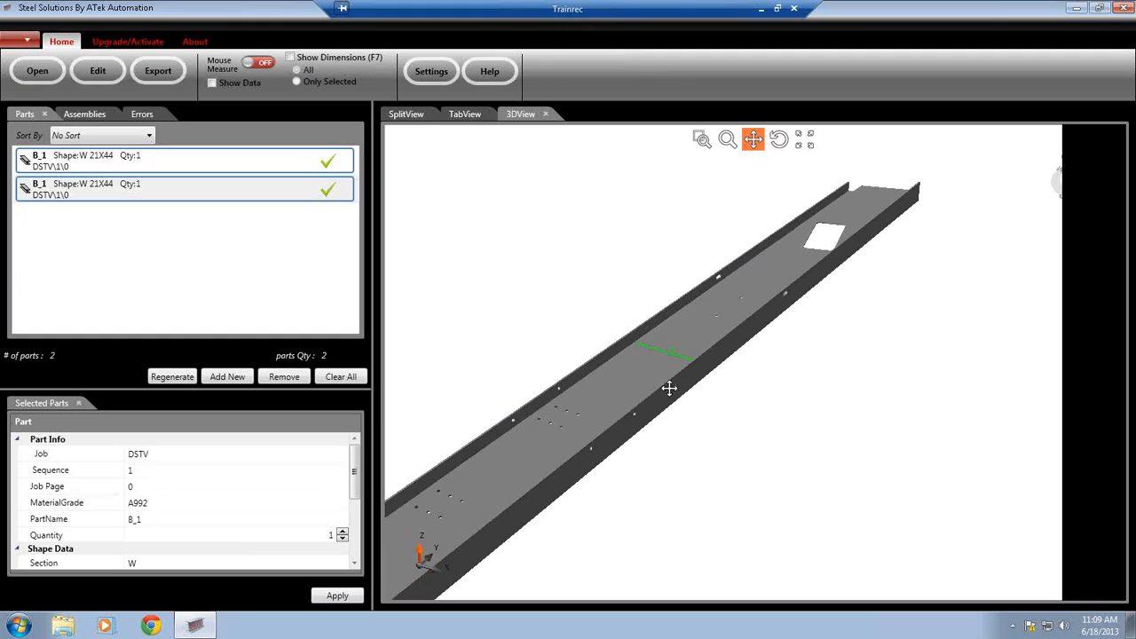
pyautogui.keyDown('shift'); pyautogui.moveTo(748, 337); pyautogui.dragTo(742, 360, button='middle'); pyautogui.keyUp('shift')
pyautogui.moveTo(807, 234); pyautogui.dragTo(736, 288, button='middle')
pyautogui.scroll(5, 694, 312)
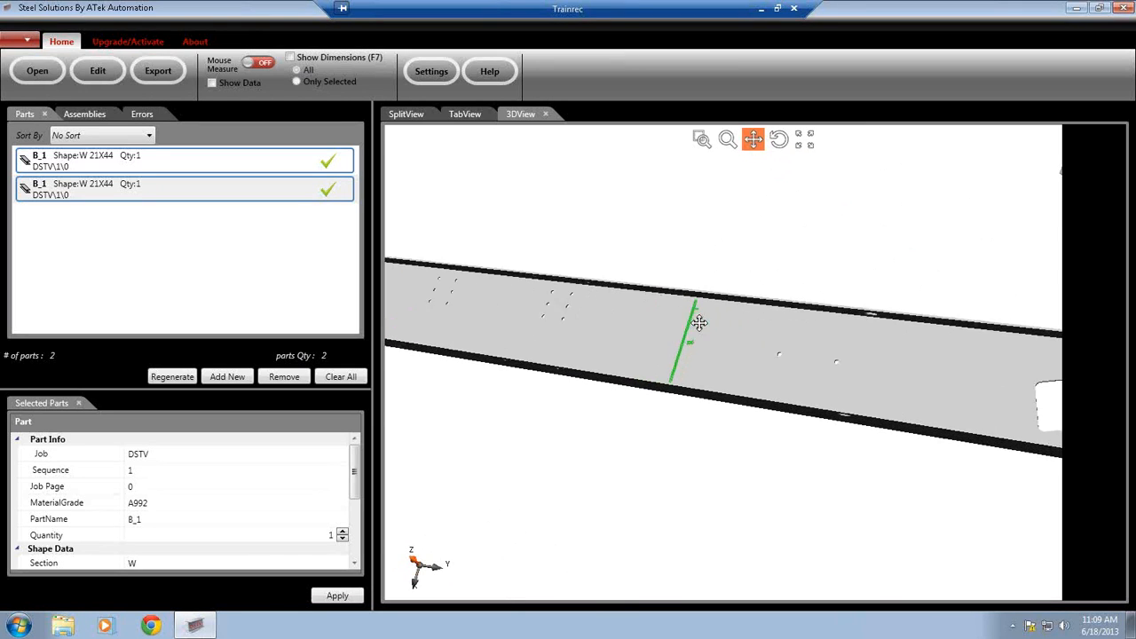
pyautogui.moveTo(639, 386); pyautogui.dragTo(687, 431)
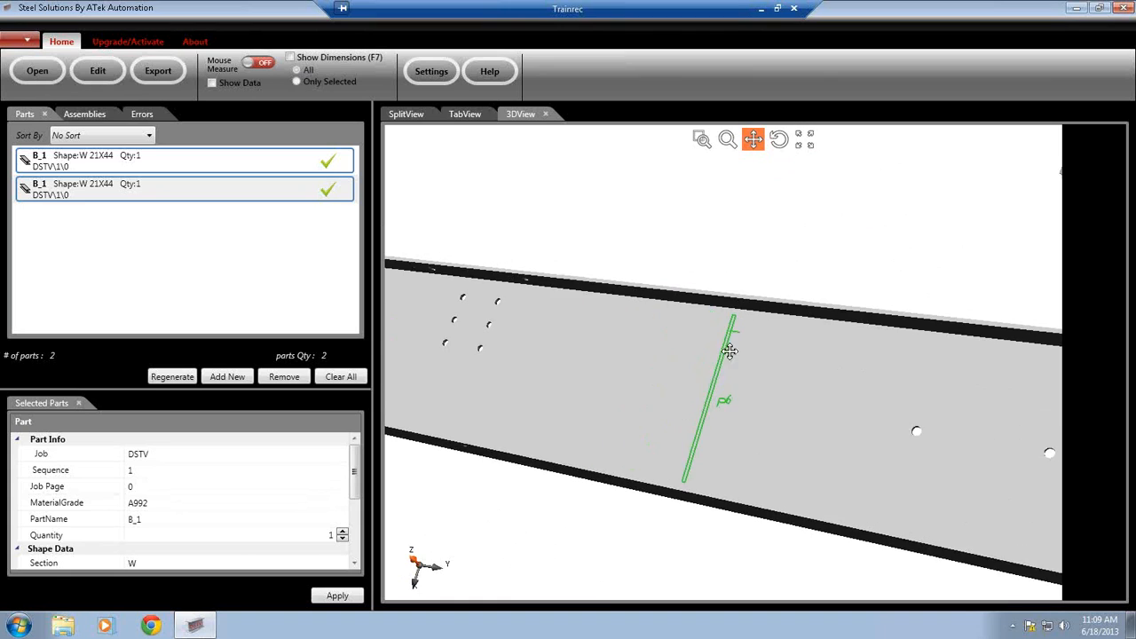
pyautogui.scroll(5, 744, 341)
pyautogui.moveTo(744, 341)
pyautogui.mouseDown(button='middle')
pyautogui.moveTo(737, 381)
pyautogui.moveTo(719, 300)
pyautogui.moveTo(754, 251)
pyautogui.moveTo(754, 331)
pyautogui.moveTo(648, 281)
pyautogui.moveTo(824, 362)
pyautogui.mouseUp(button='middle')
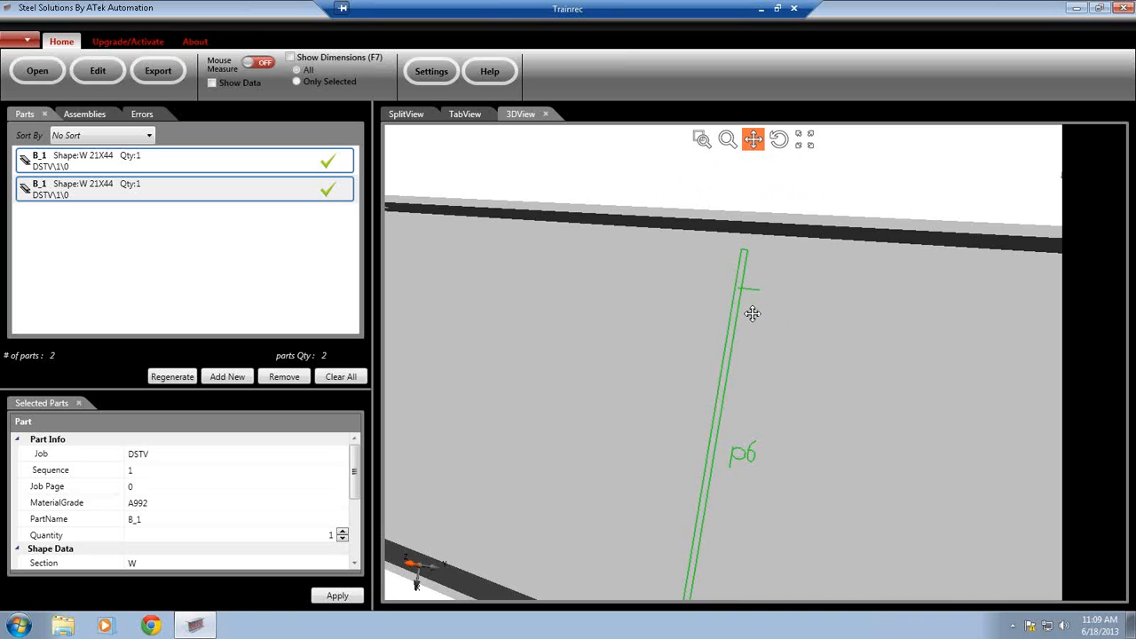
# - Inspect beam B_1's web holes, rectangular opening, end copes and piecemark scribe from the other side, and minimize the remote session
pyautogui.scroll(-5, 755, 256)
pyautogui.scroll(-2, 779, 334)
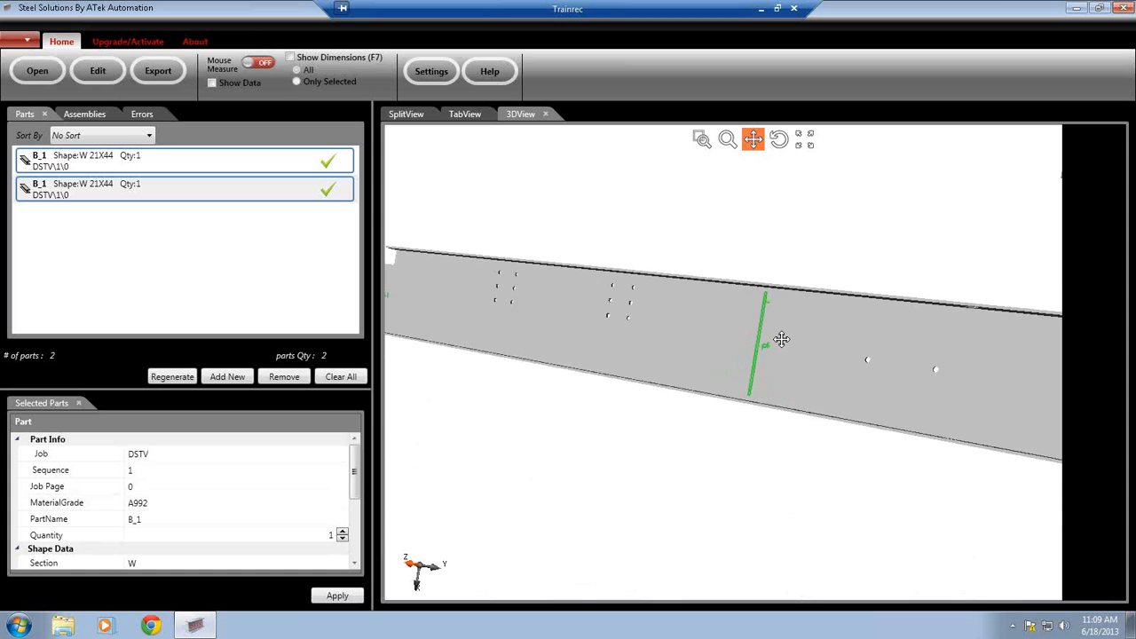
pyautogui.scroll(-3, 750, 370)
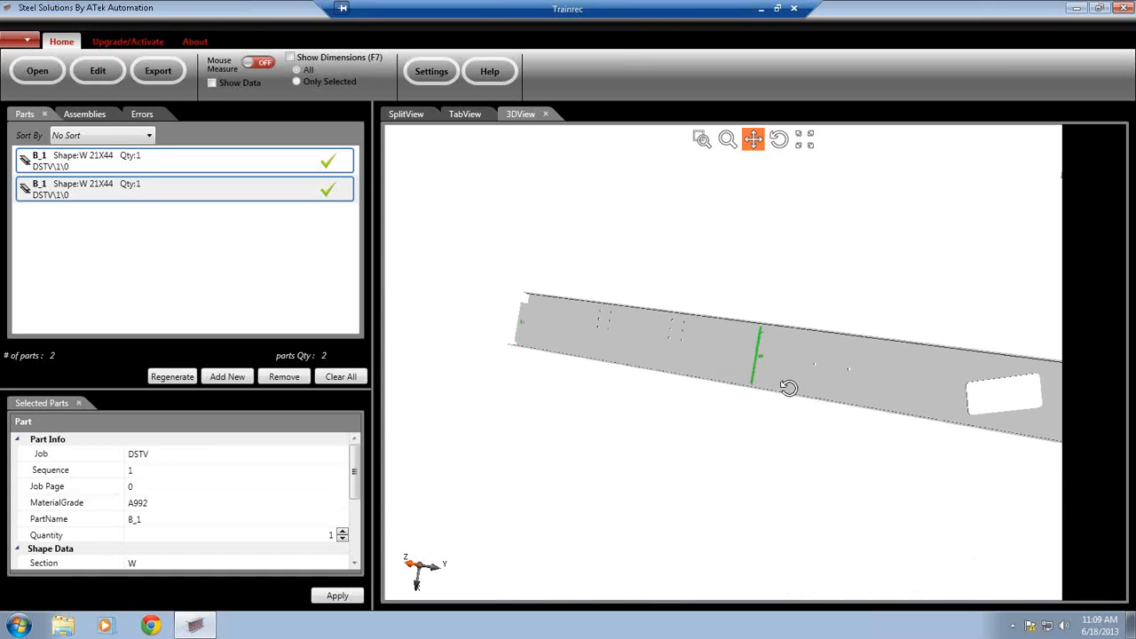
pyautogui.scroll(3, 798, 389)
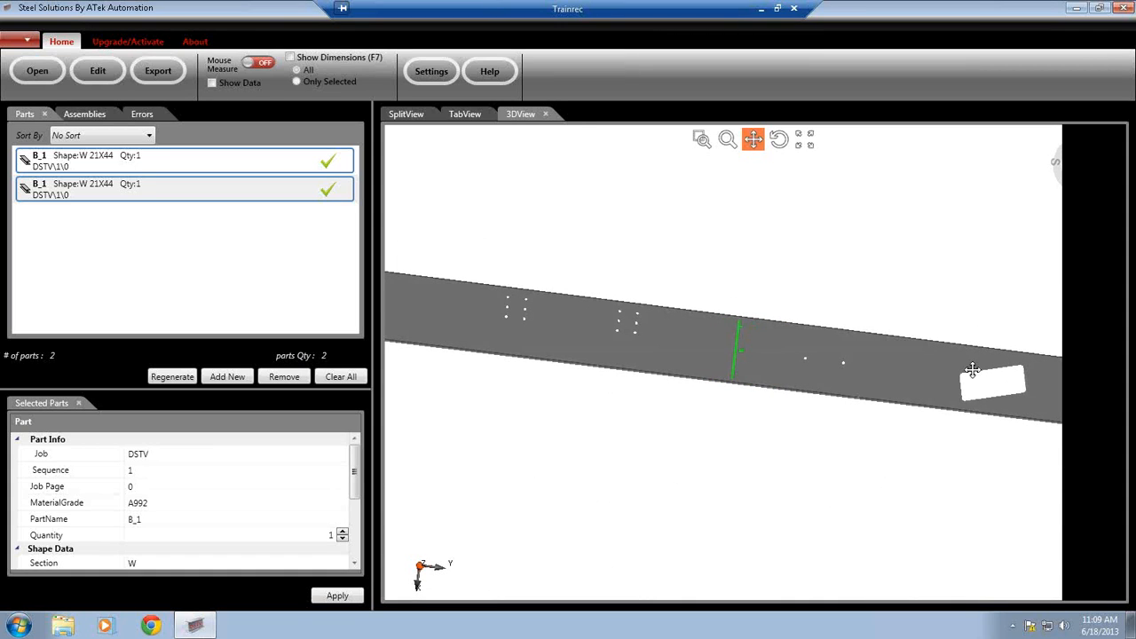
pyautogui.scroll(4, 735, 362)
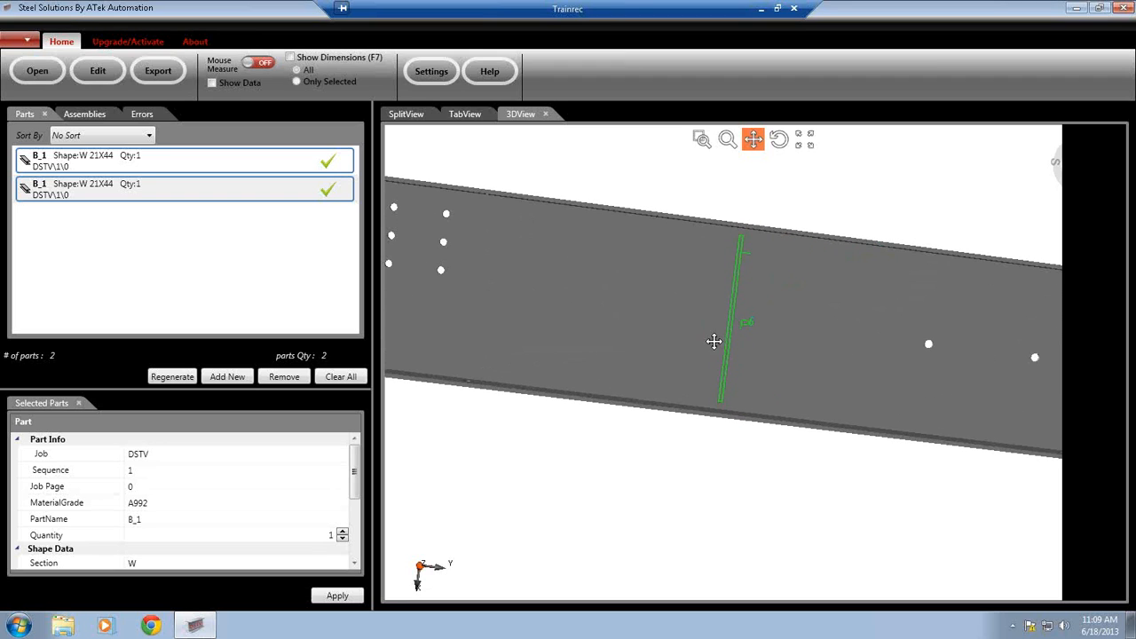
pyautogui.scroll(-4, 567, 337)
pyautogui.scroll(-1, 768, 368)
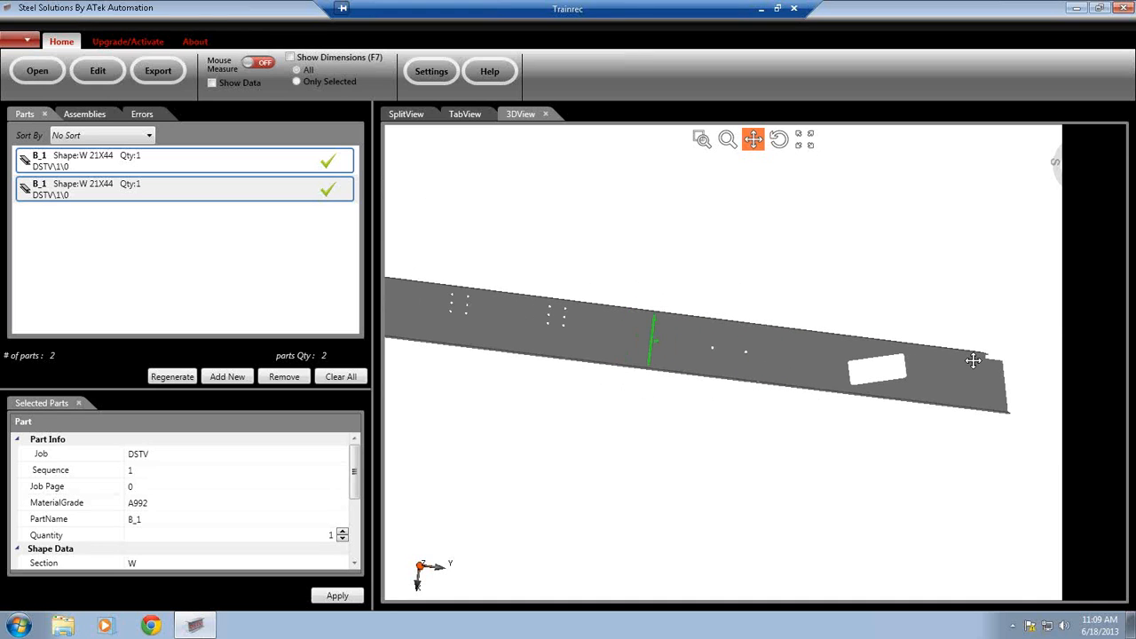
pyautogui.scroll(-2, 558, 347)
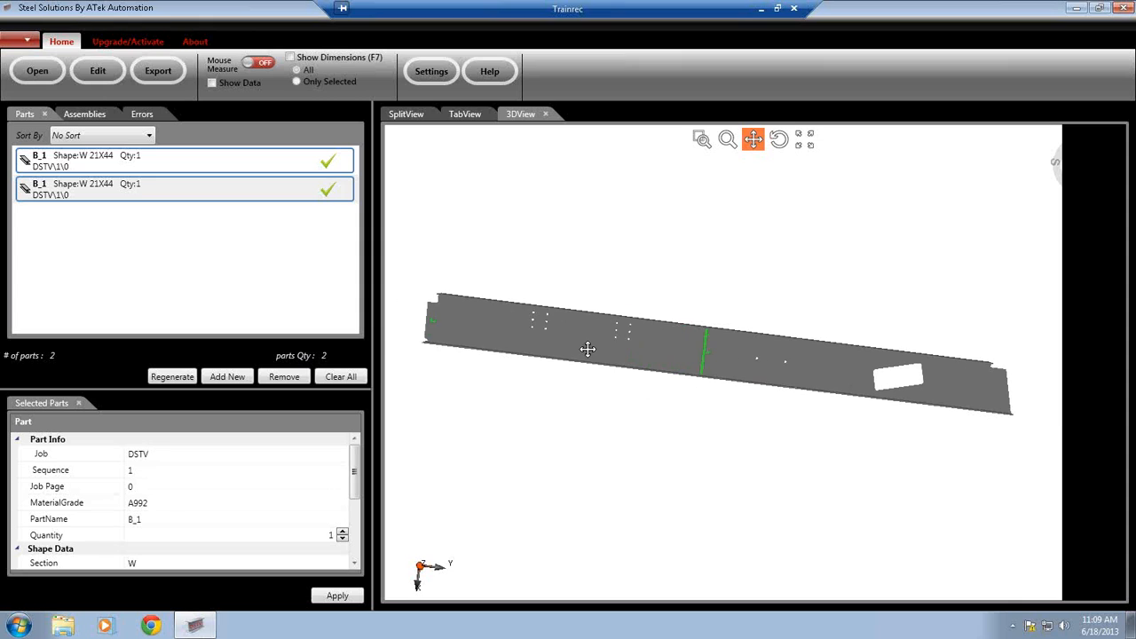
pyautogui.scroll(3, 391, 317)
pyautogui.scroll(2, 424, 327)
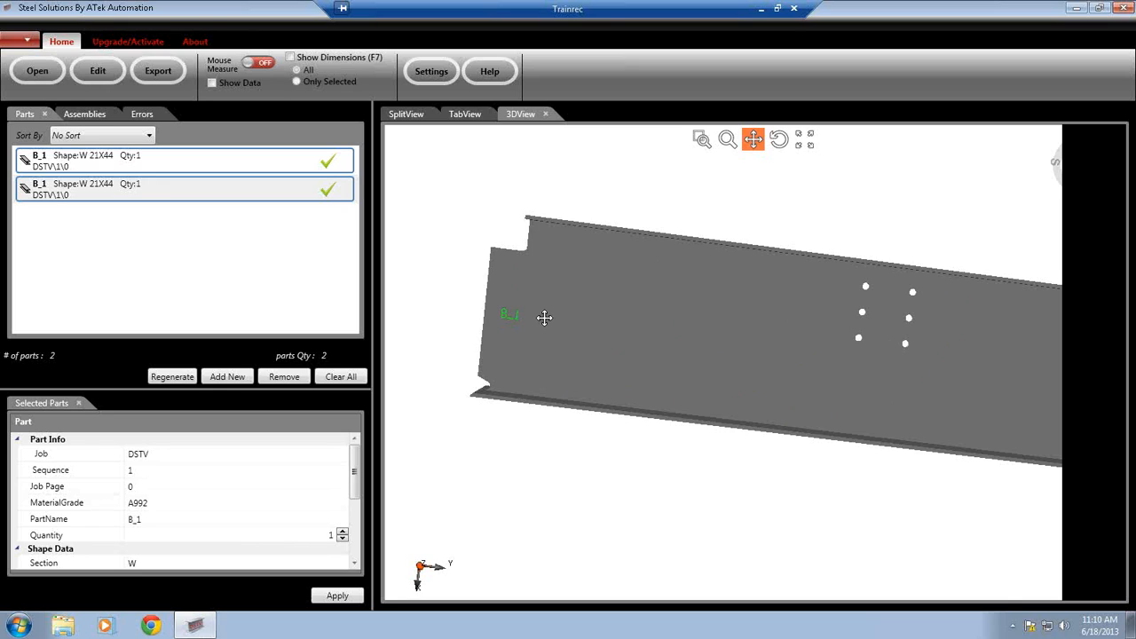
pyautogui.click(760, 9)
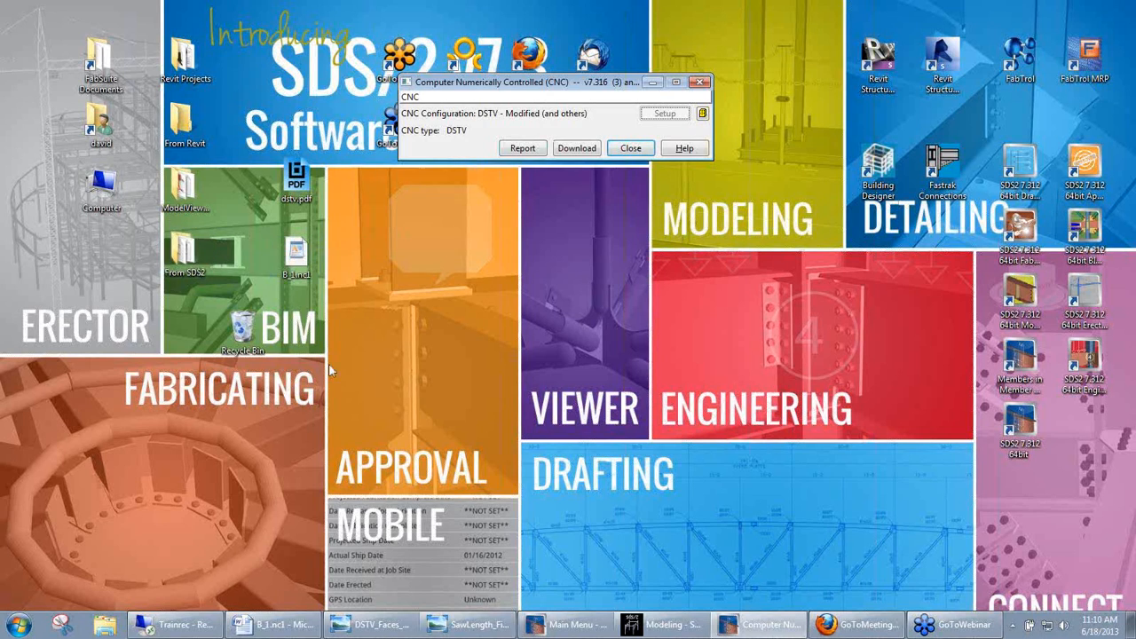
# - Delete the DSTV_-_Modified and DXF_Plate subfolders from the From SDS2 desktop folder and close the folder window
pyautogui.click(189, 256)
pyautogui.doubleClick(189, 256)
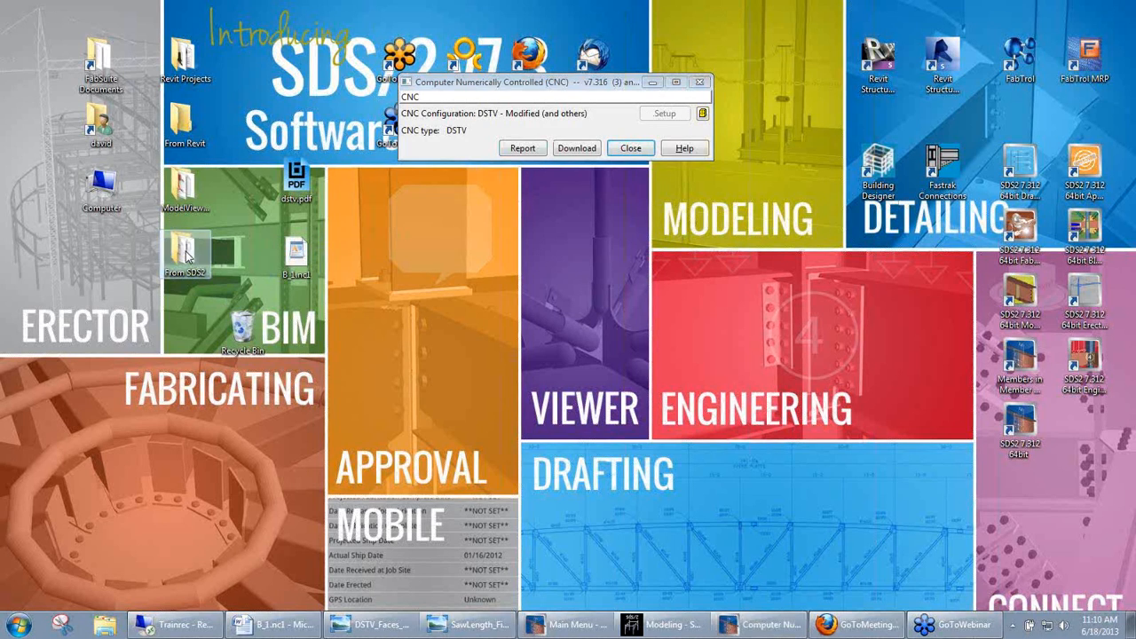
pyautogui.click(355, 138)
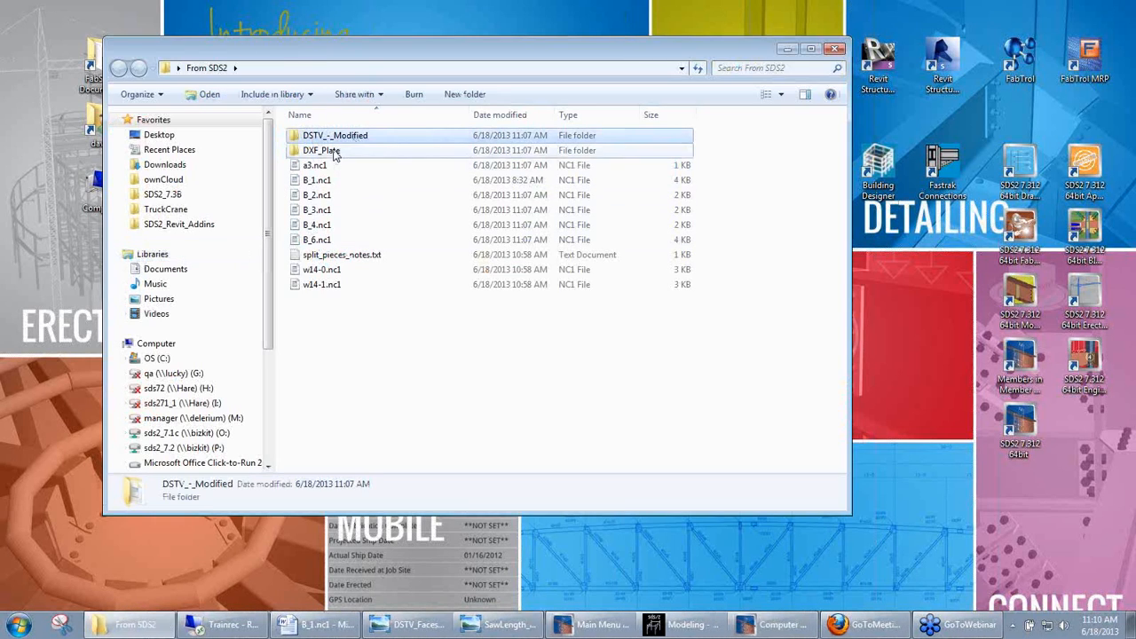
pyautogui.keyDown('ctrl'); pyautogui.click(335, 150); pyautogui.keyUp('ctrl')
pyautogui.press('Delete')
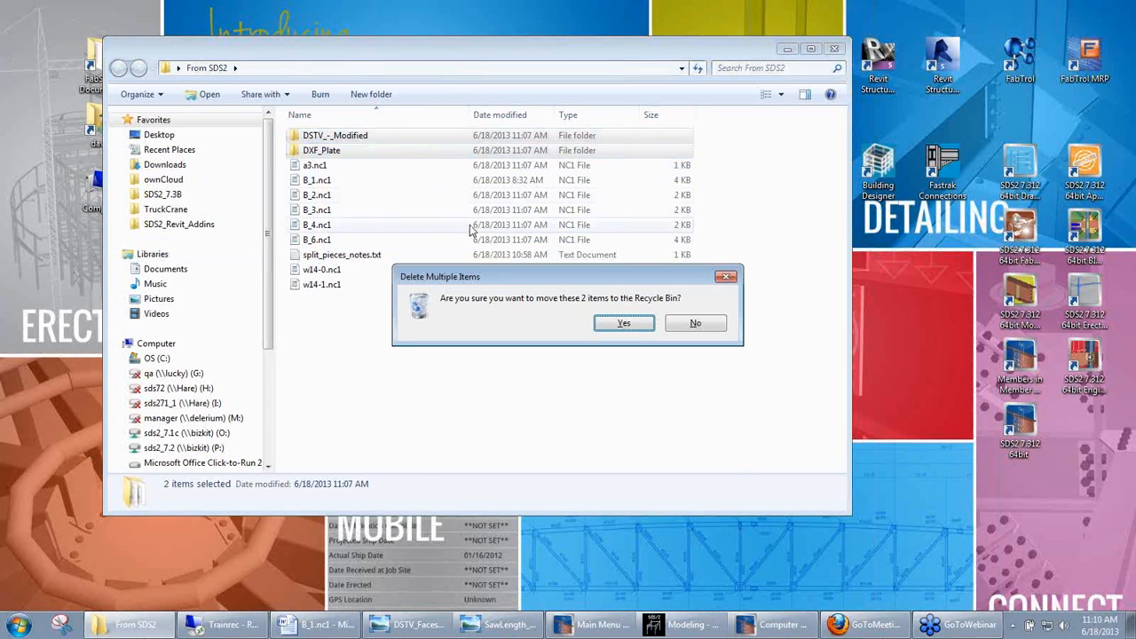
pyautogui.click(632, 329)
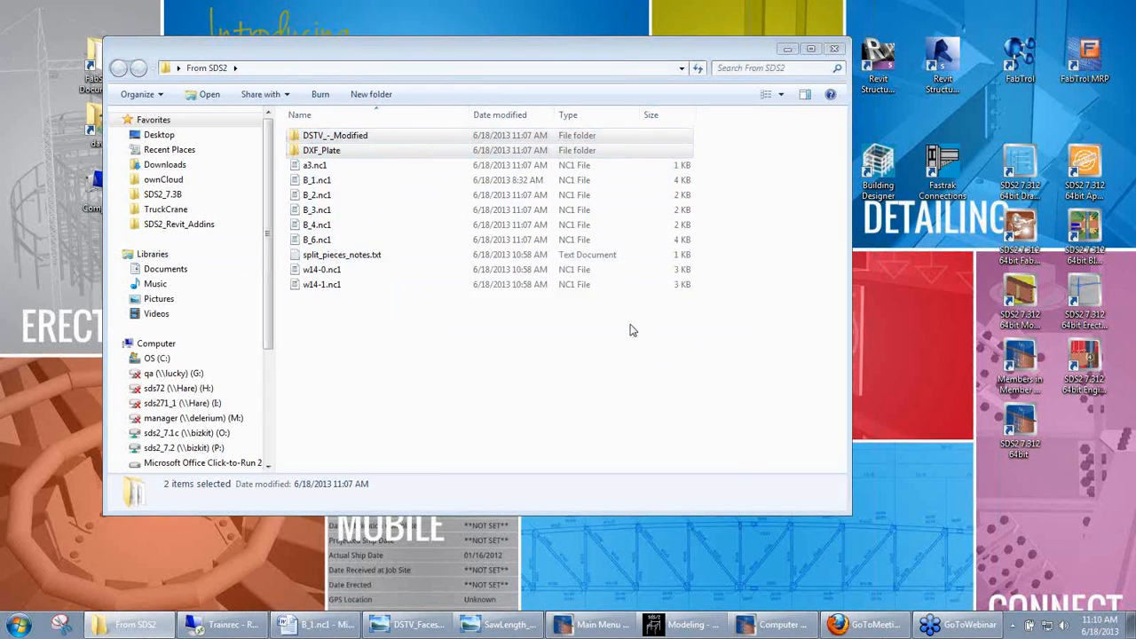
pyautogui.click(835, 48)
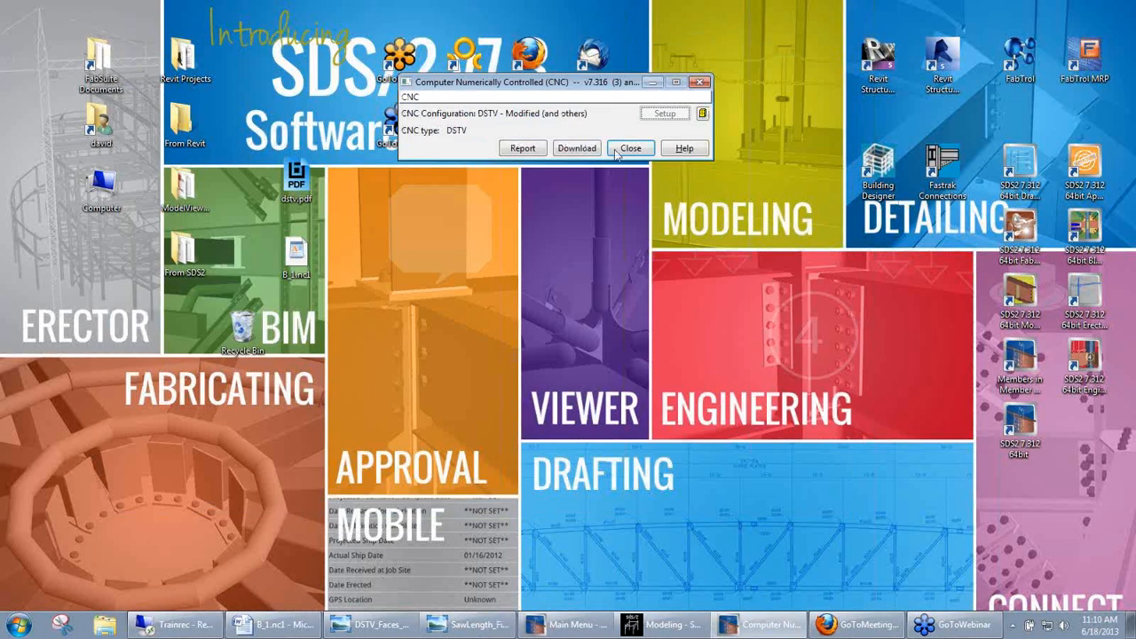
# - Make DSTV - Modified the only current CNC configuration, enable Batch download in its setup, and save the setup
pyautogui.click(702, 114)
pyautogui.doubleClick(347, 242)
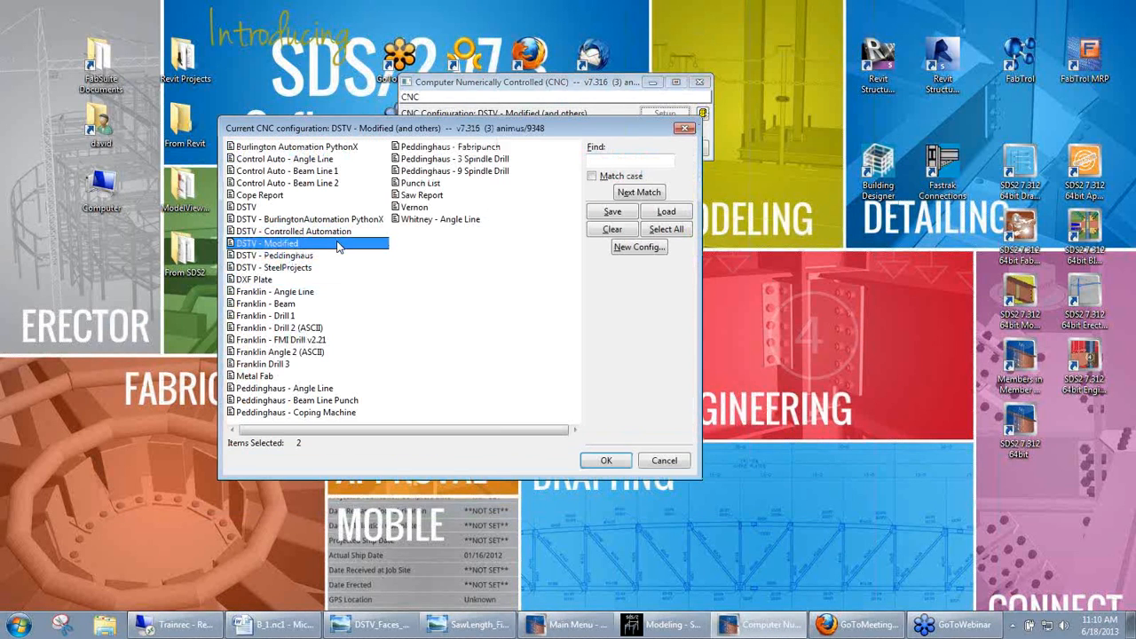
pyautogui.click(664, 114)
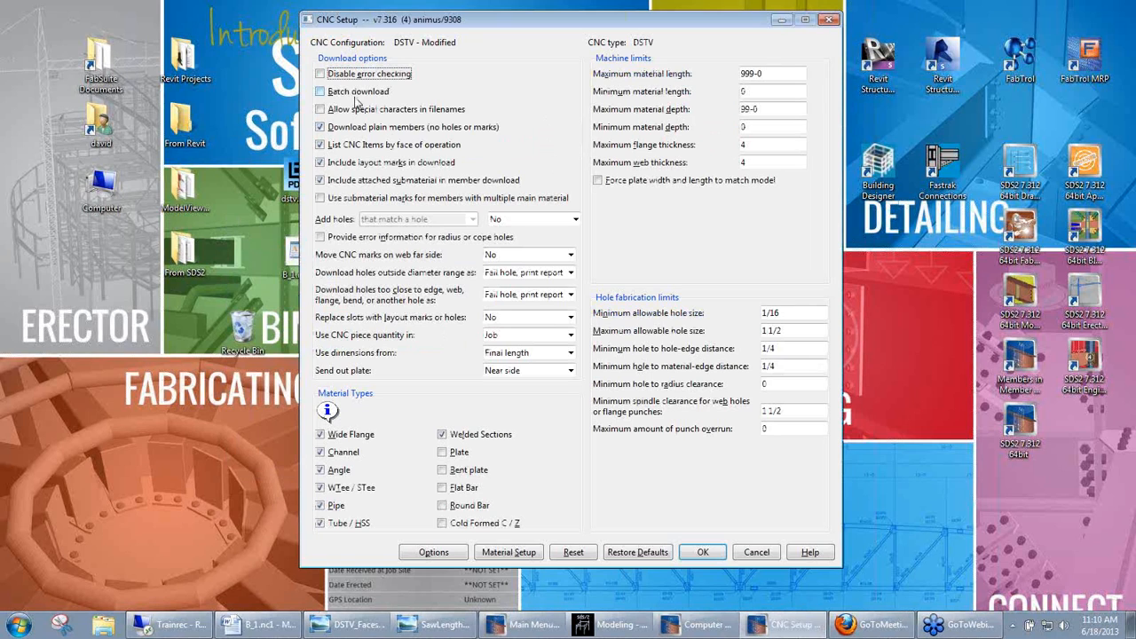
pyautogui.click(358, 93)
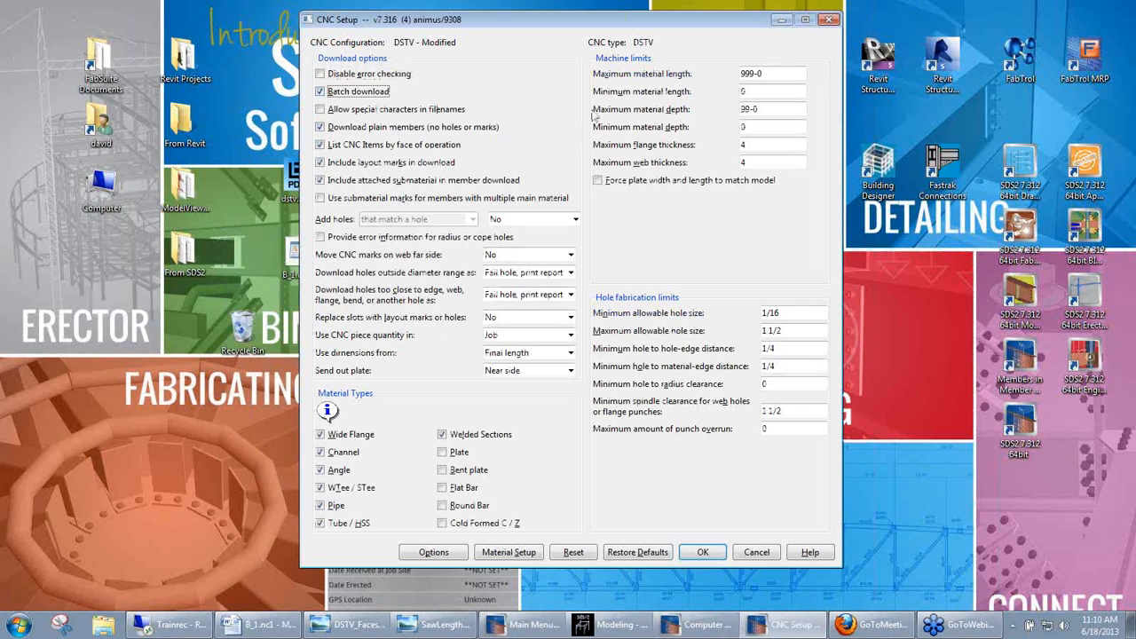
pyautogui.click(702, 551)
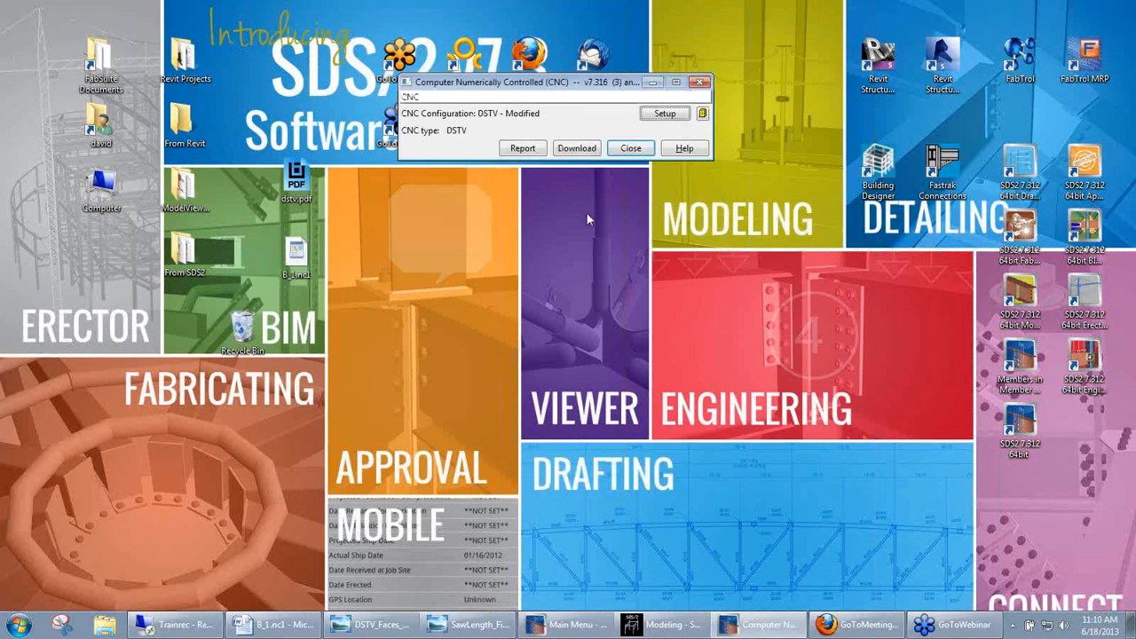
# - Add DXF Plate to DSTV - Modified in the current CNC configuration selection
pyautogui.click(702, 114)
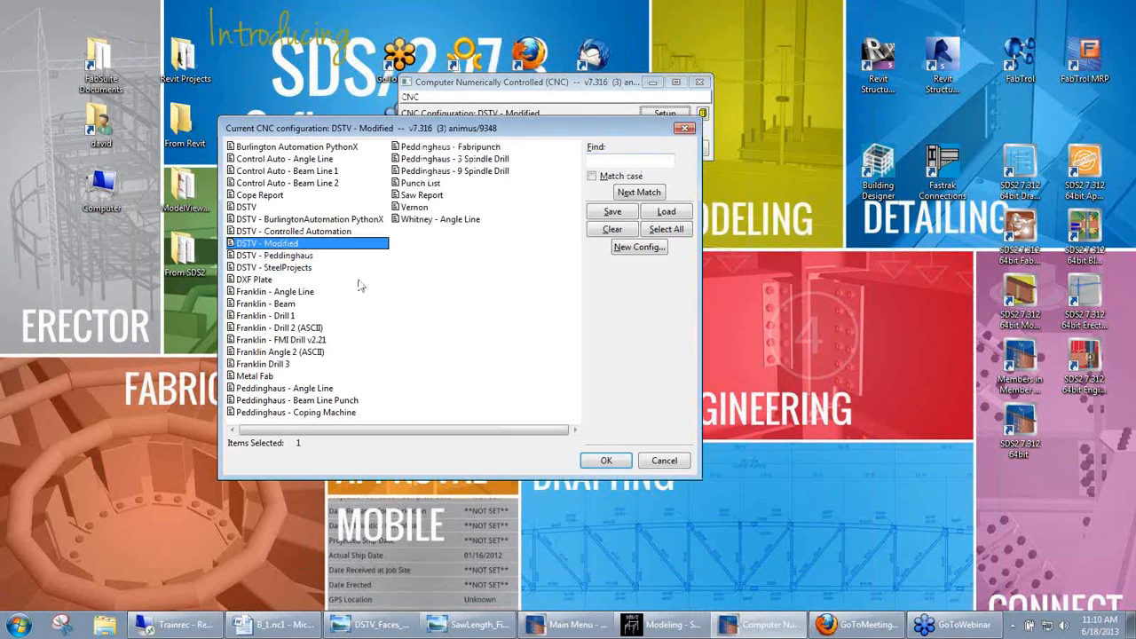
pyautogui.keyDown('ctrl'); pyautogui.click(281, 281); pyautogui.keyUp('ctrl')
pyautogui.click(606, 460)
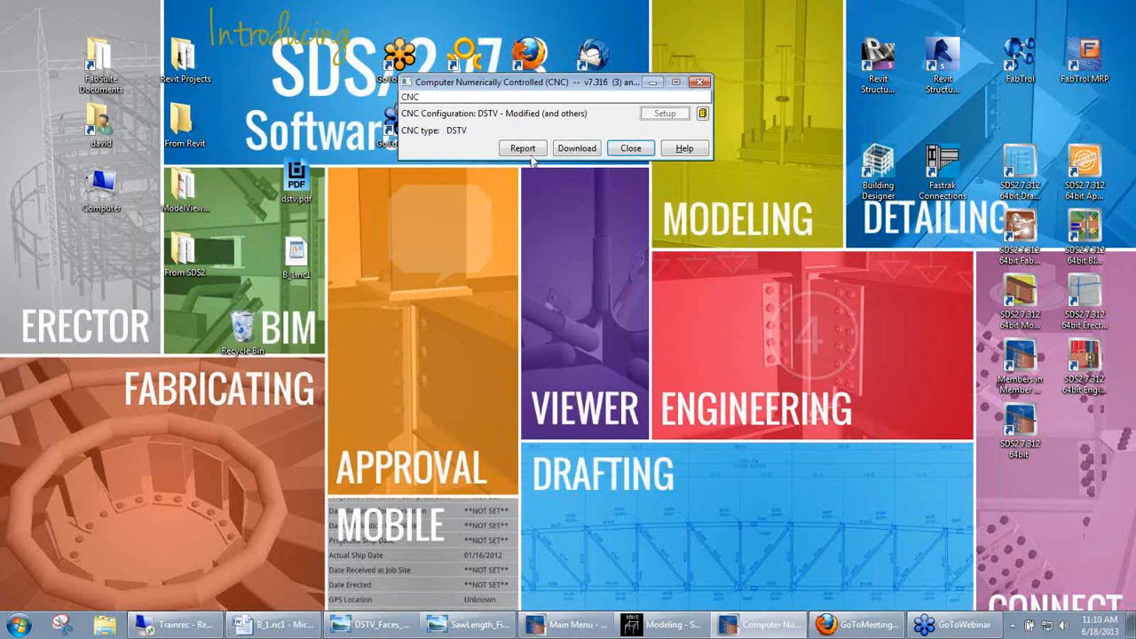
# - Try to download the details B_1, B_2, B_3, B_4 and B_6 with both configurations and dismiss the error dialog
pyautogui.click(580, 149)
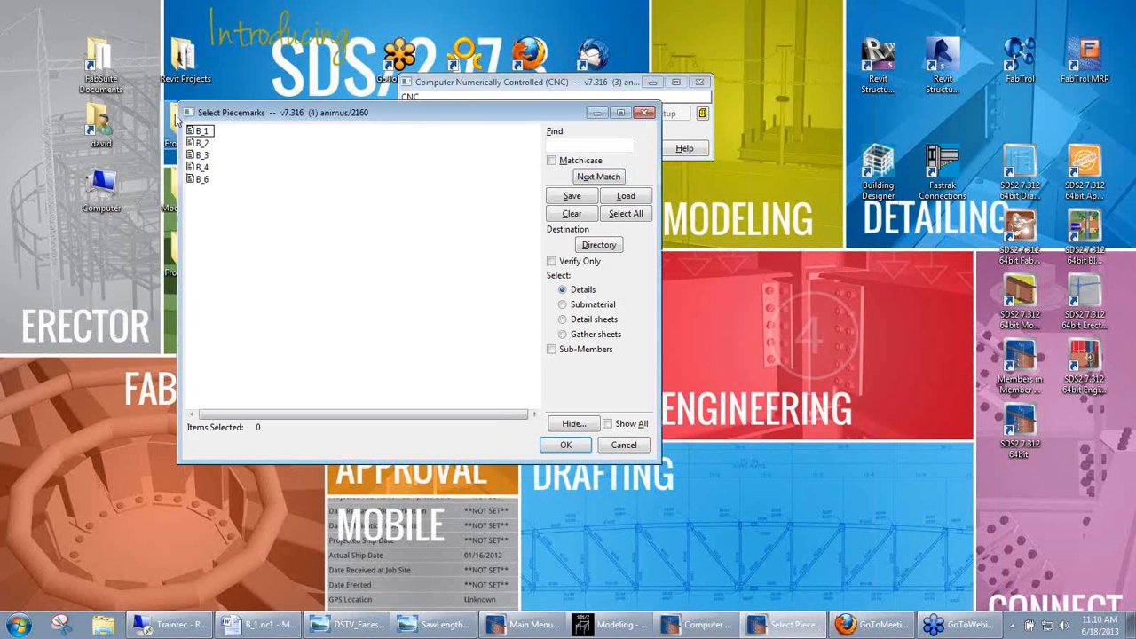
pyautogui.moveTo(207, 129); pyautogui.dragTo(214, 226)
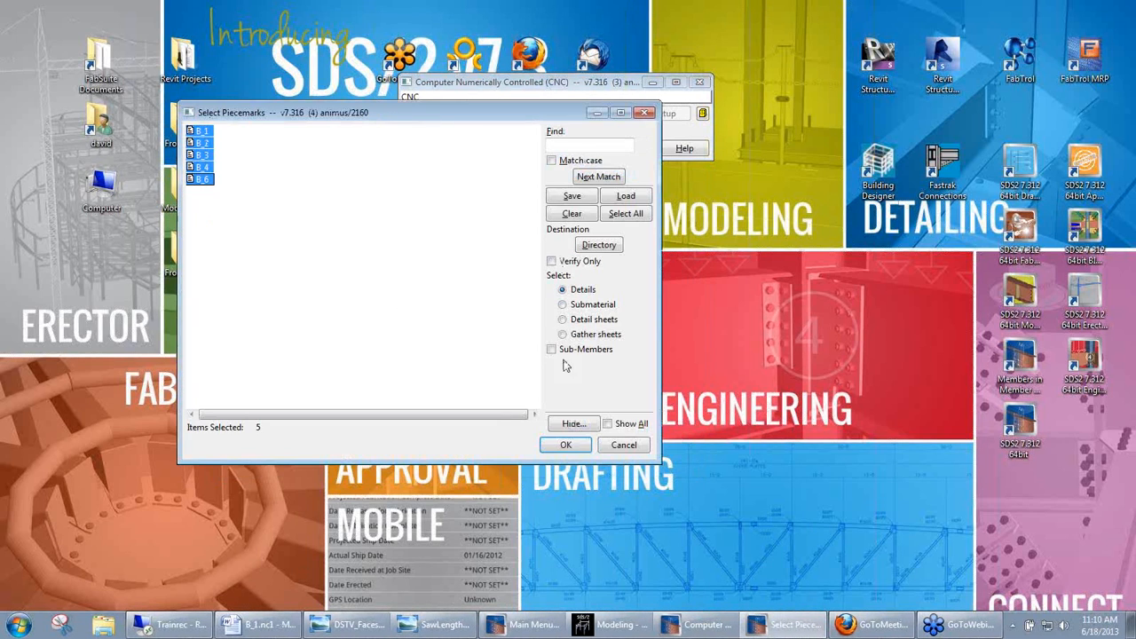
pyautogui.click(569, 447)
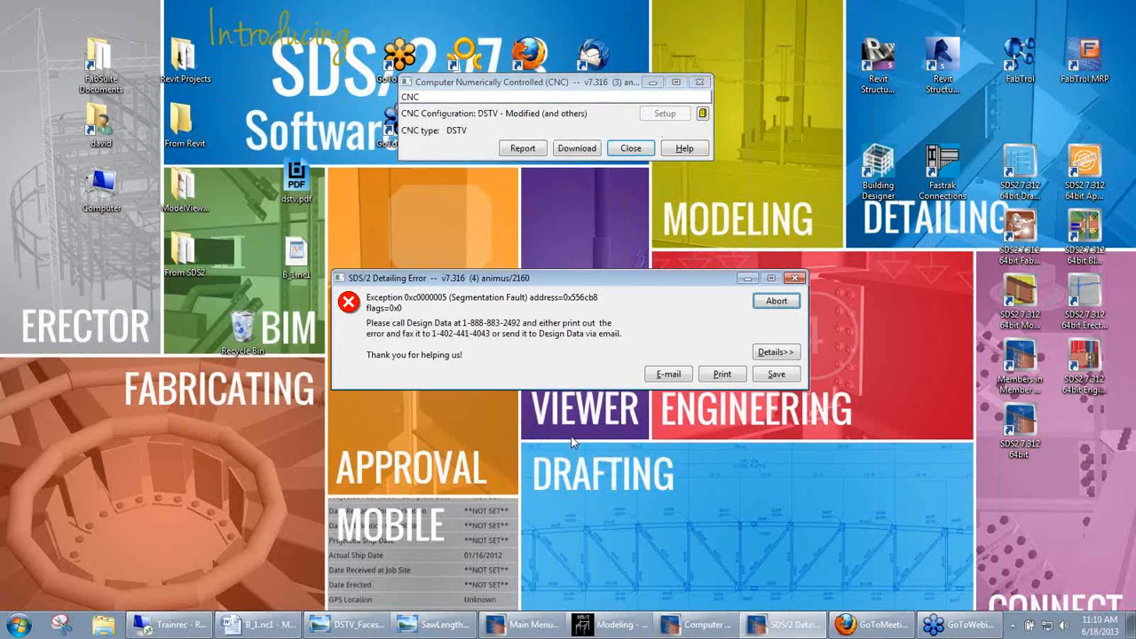
pyautogui.click(771, 351)
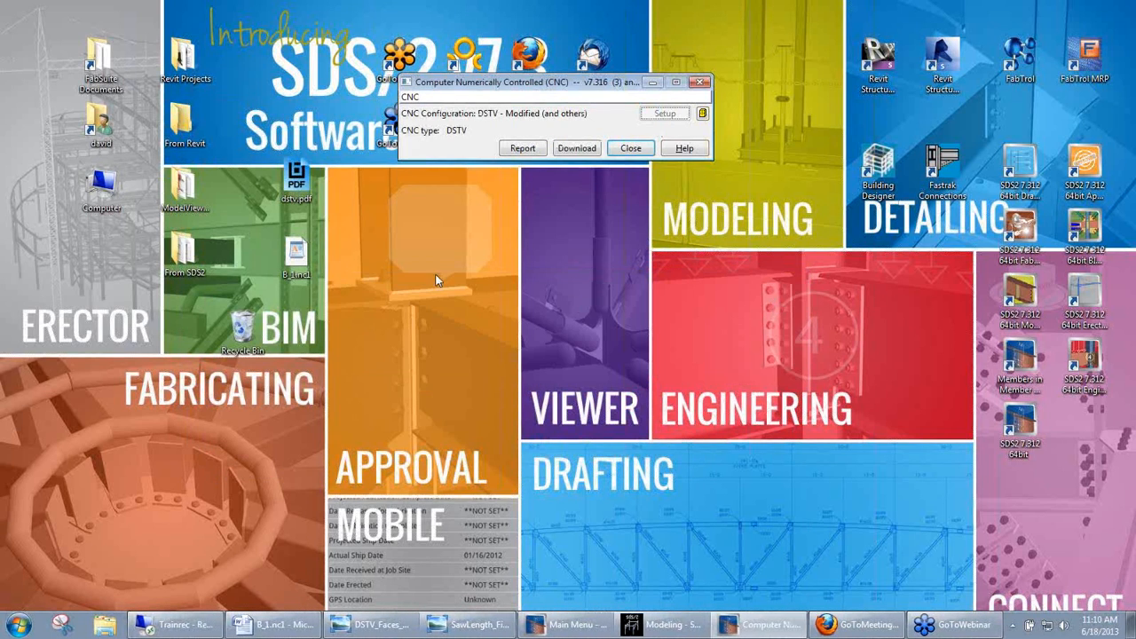
pyautogui.doubleClick(186, 252)
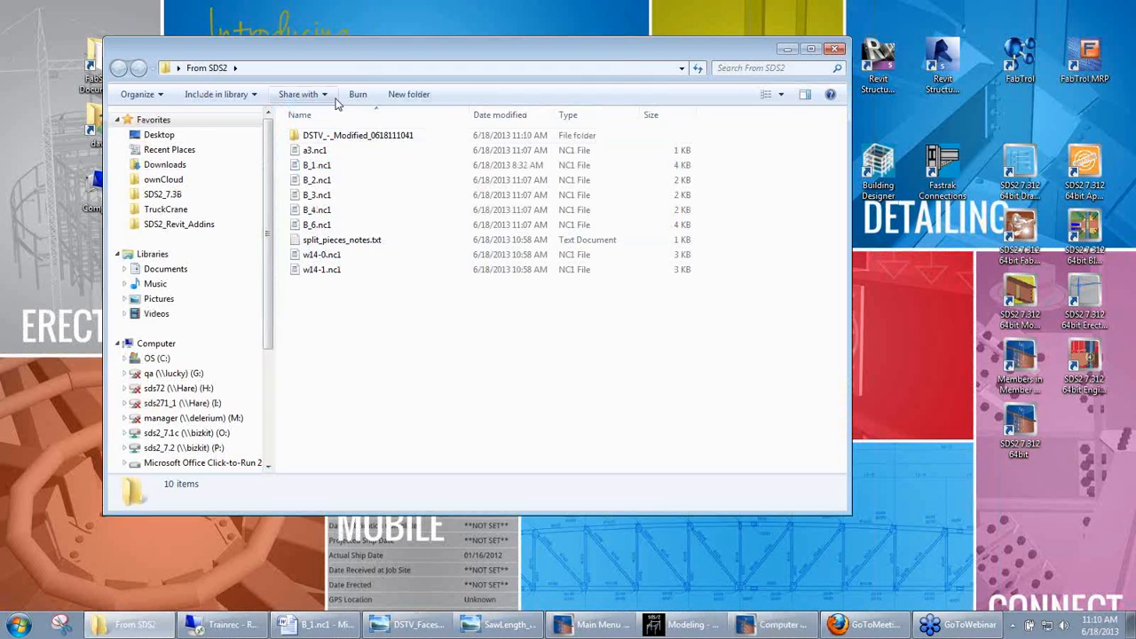
pyautogui.doubleClick(340, 136)
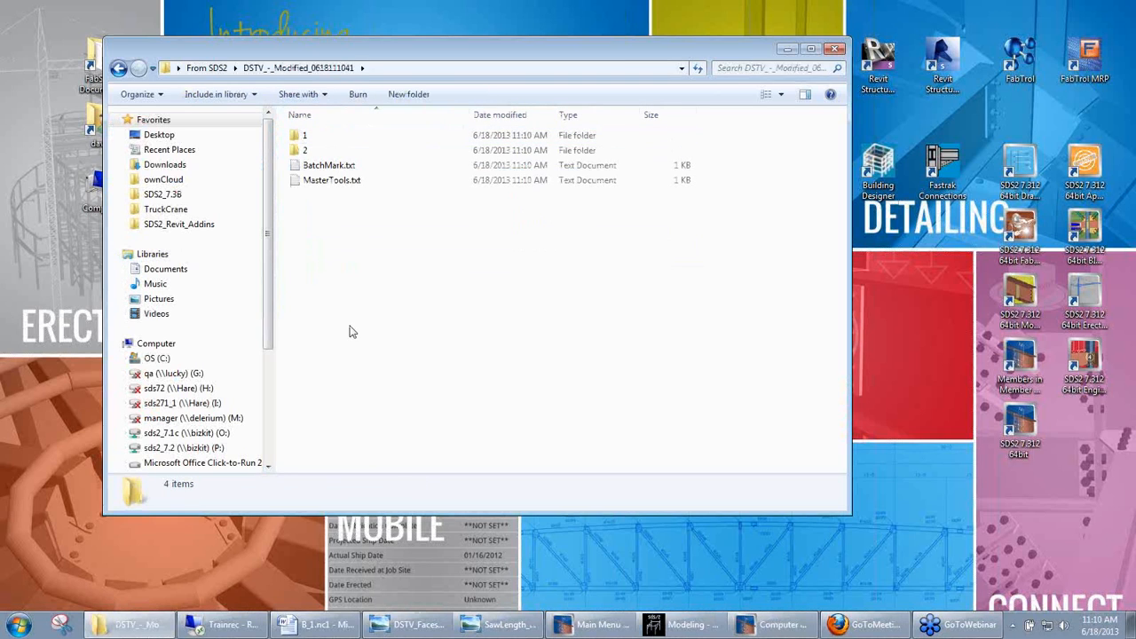
pyautogui.press('BackSpace')
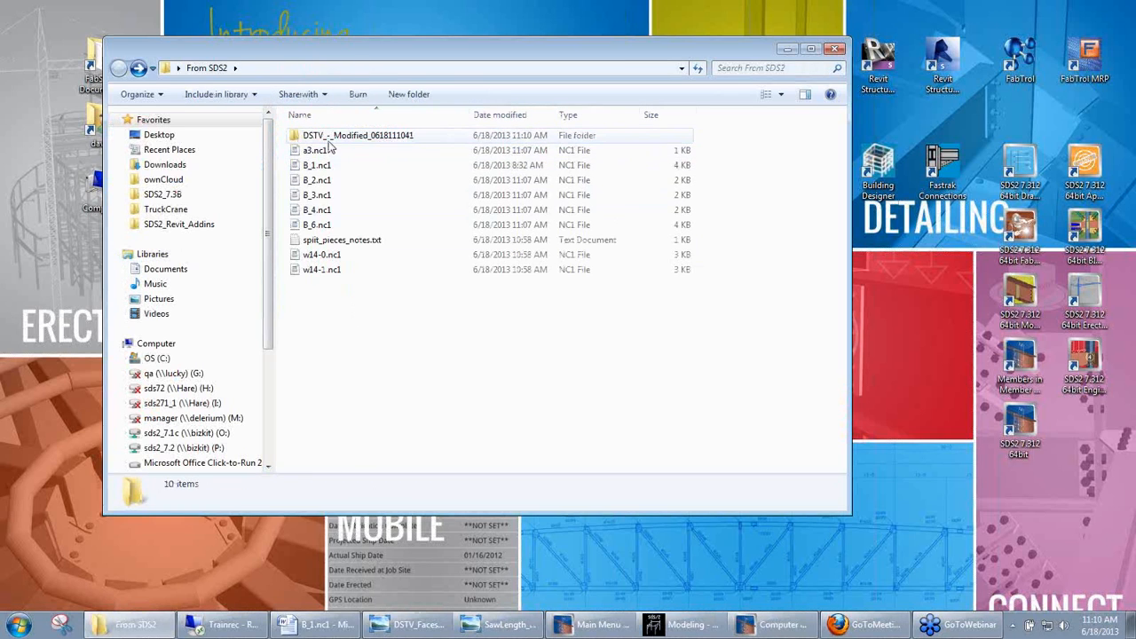
pyautogui.doubleClick(330, 136)
pyautogui.doubleClick(310, 155)
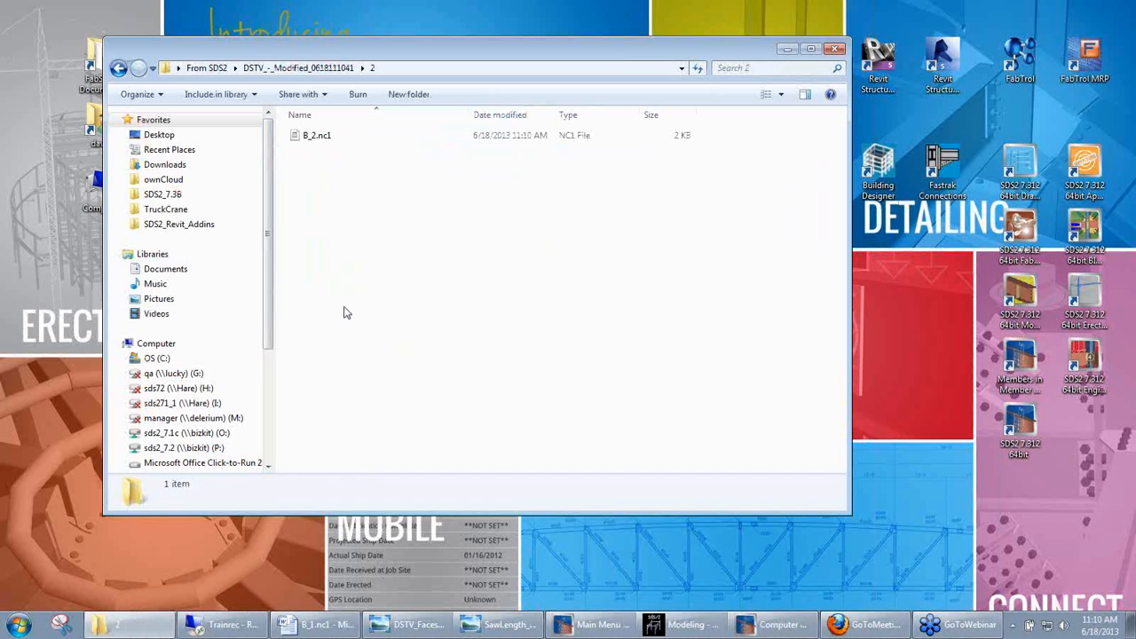
pyautogui.press('BackSpace')
pyautogui.doubleClick(323, 140)
pyautogui.press('BackSpace')
pyautogui.press('BackSpace')
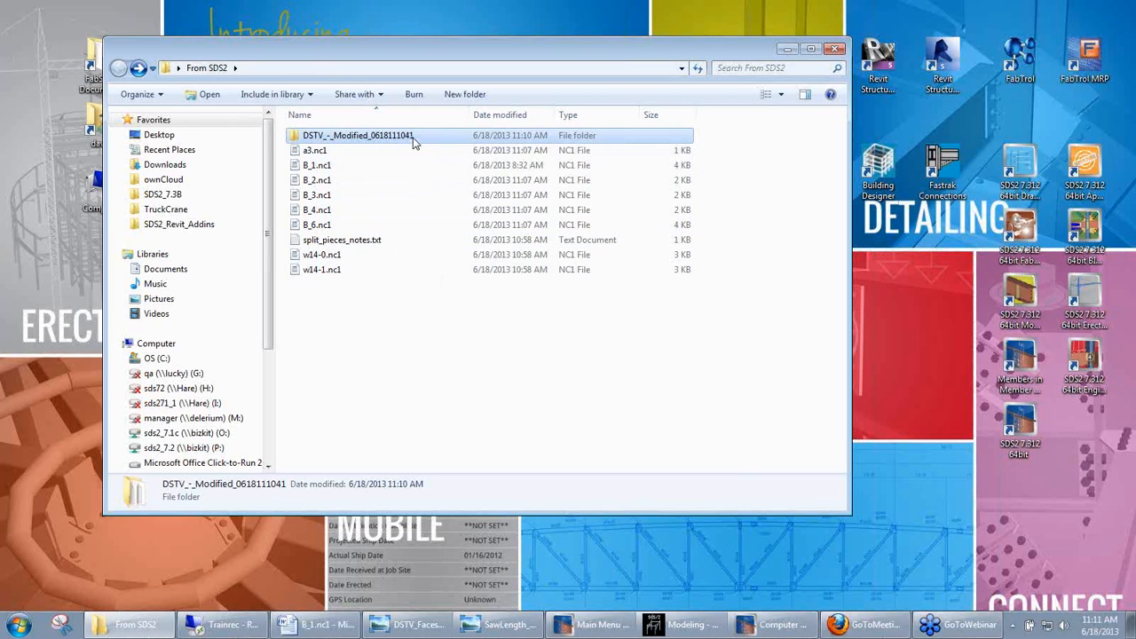
pyautogui.doubleClick(315, 138)
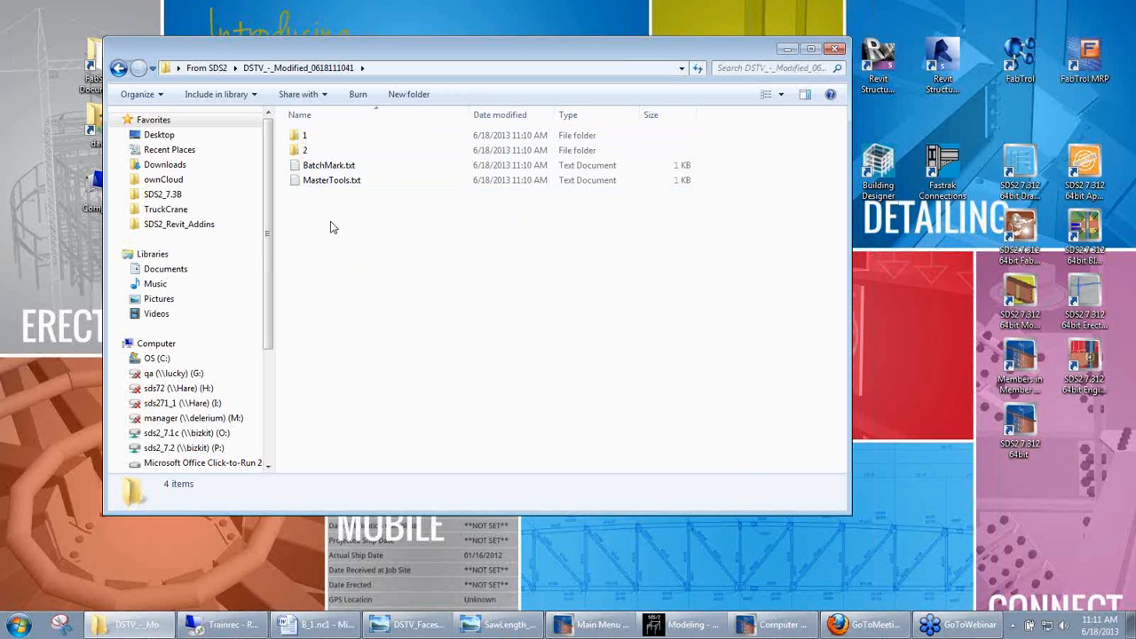
pyautogui.doubleClick(313, 141)
pyautogui.press('BackSpace')
pyautogui.doubleClick(313, 150)
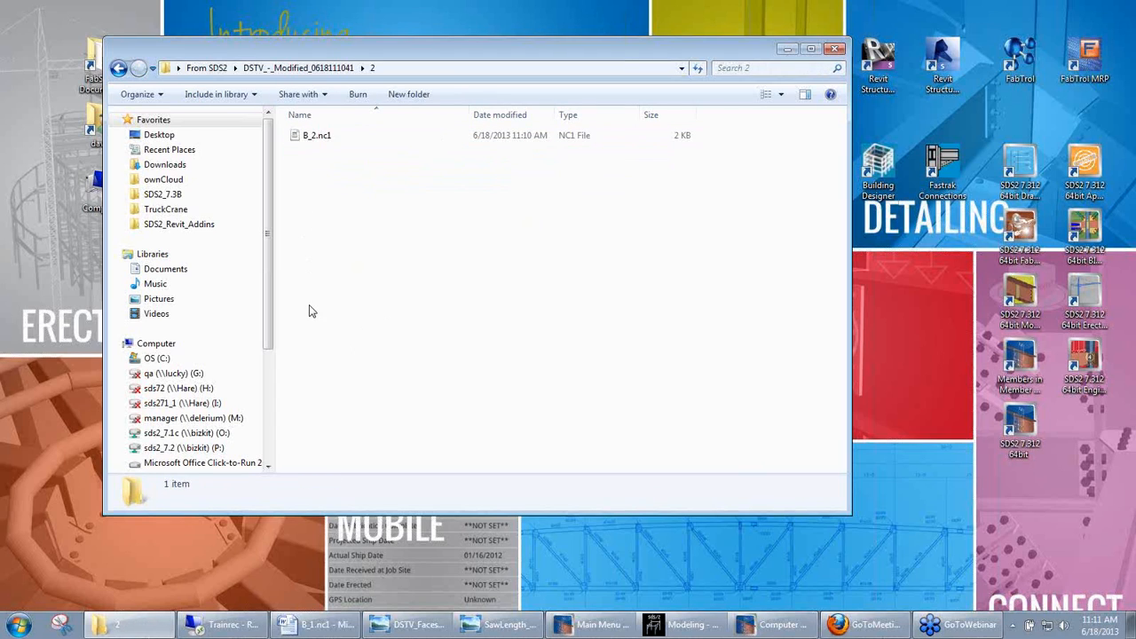
pyautogui.press('BackSpace')
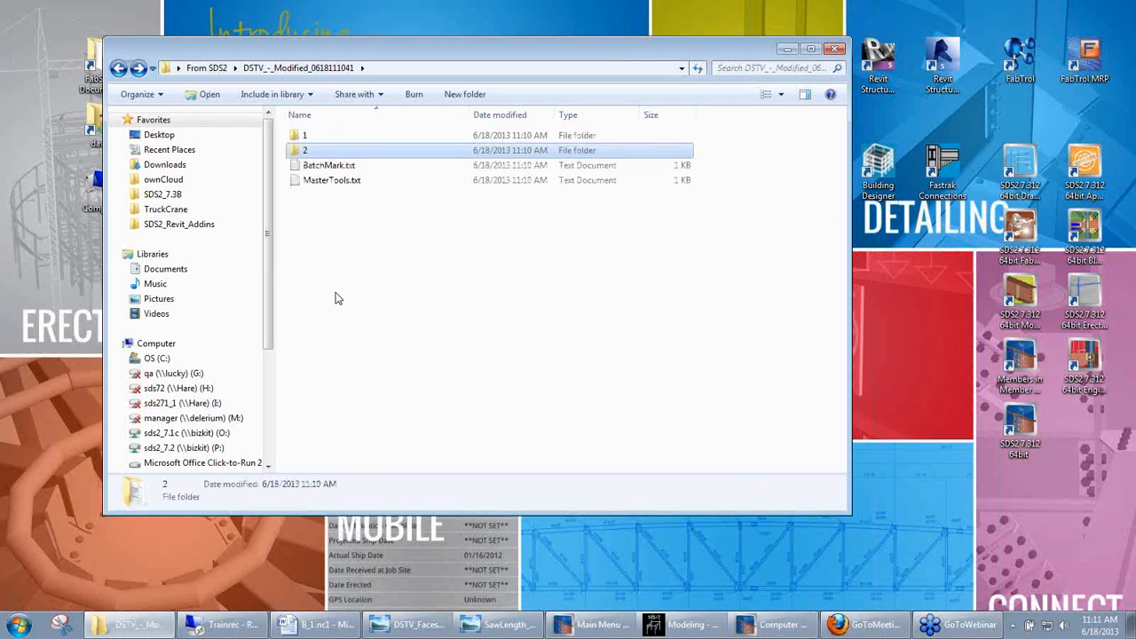
# - Open MasterTools.txt from the batch folder, review the tool, face, diameter and length entries for both subfolders, and close it
pyautogui.click(318, 183)
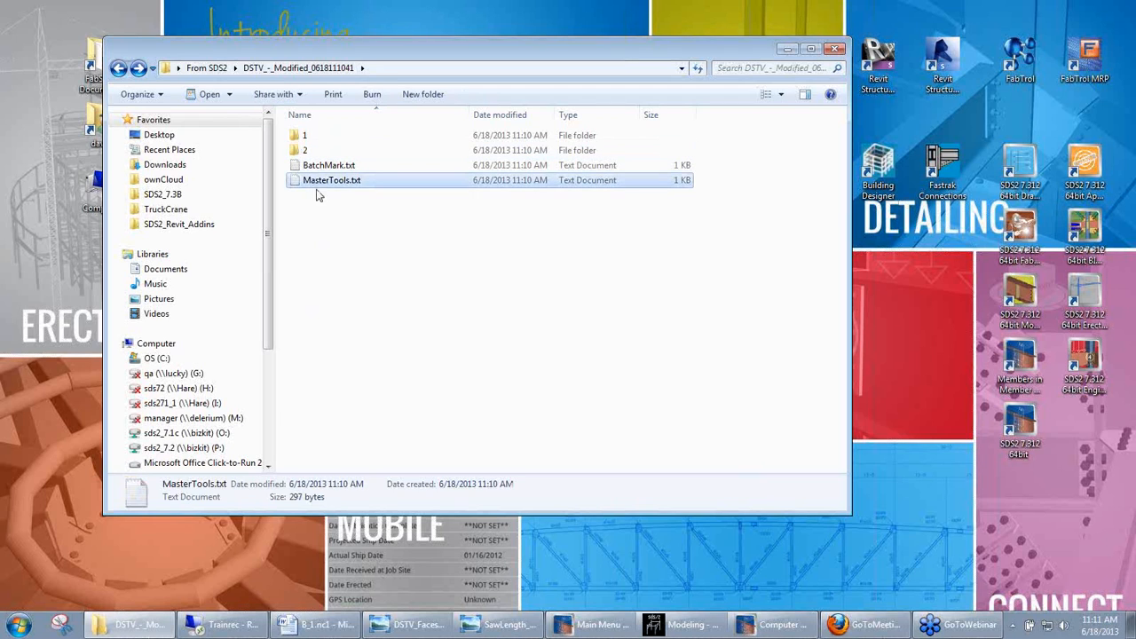
pyautogui.doubleClick(296, 180)
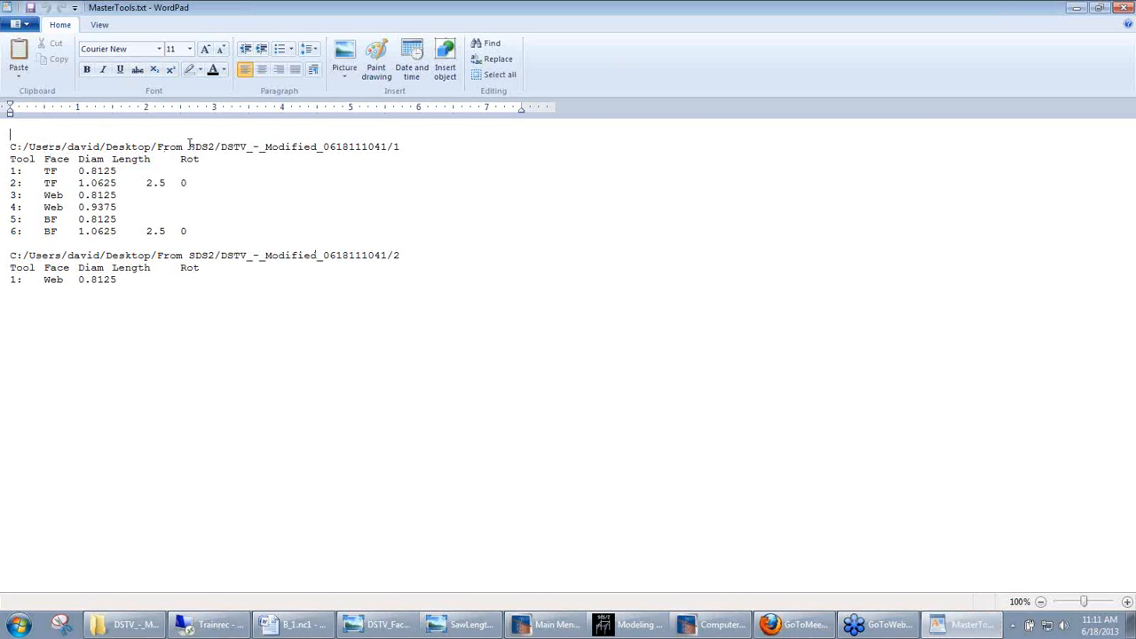
pyautogui.moveTo(393, 146); pyautogui.dragTo(411, 146)
pyautogui.click(167, 183)
pyautogui.click(57, 171)
pyautogui.click(17, 183)
pyautogui.click(110, 183)
pyautogui.click(154, 184)
pyautogui.moveTo(42, 195); pyautogui.dragTo(84, 208)
pyautogui.click(131, 208)
pyautogui.moveTo(43, 281); pyautogui.dragTo(125, 281)
pyautogui.moveTo(391, 257); pyautogui.dragTo(403, 264)
pyautogui.moveTo(44, 279); pyautogui.dragTo(124, 280)
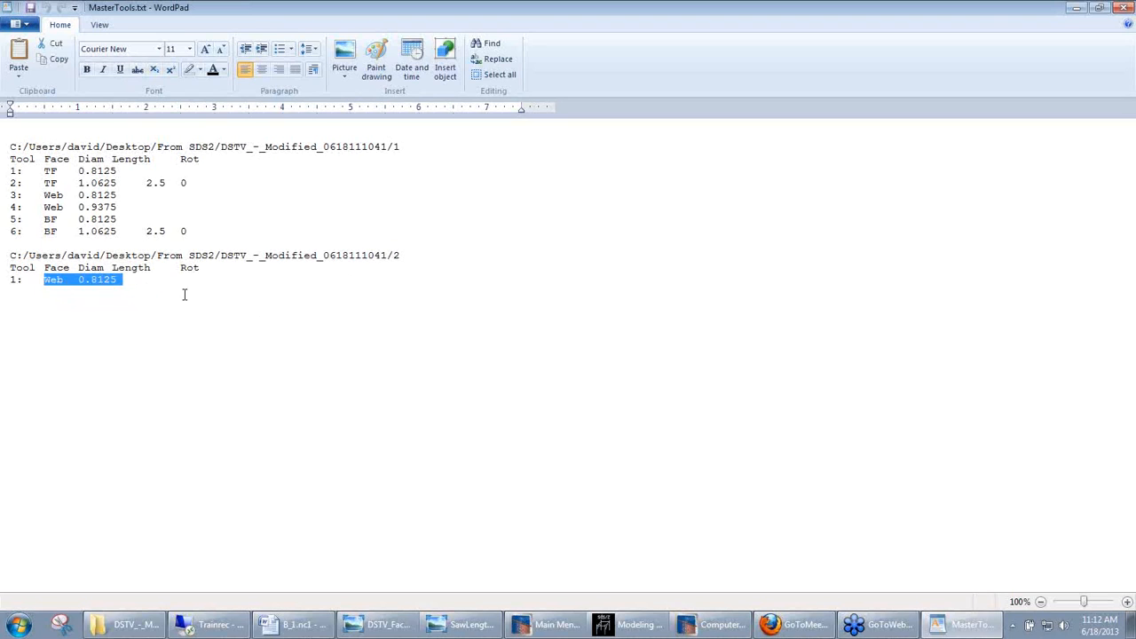
pyautogui.click(128, 287)
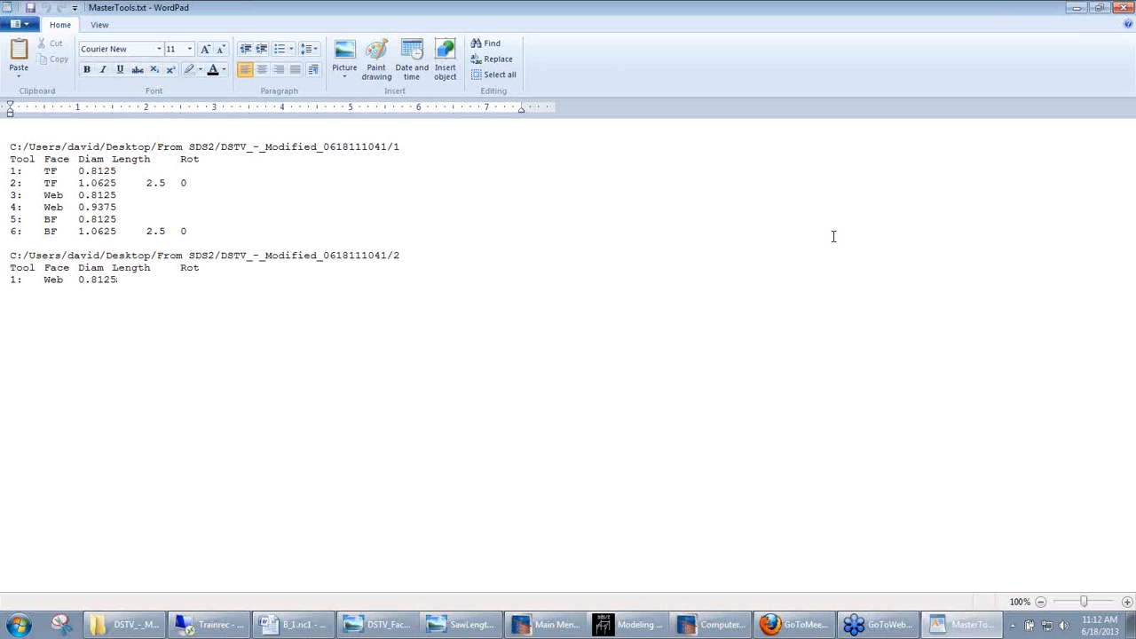
pyautogui.click(1122, 7)
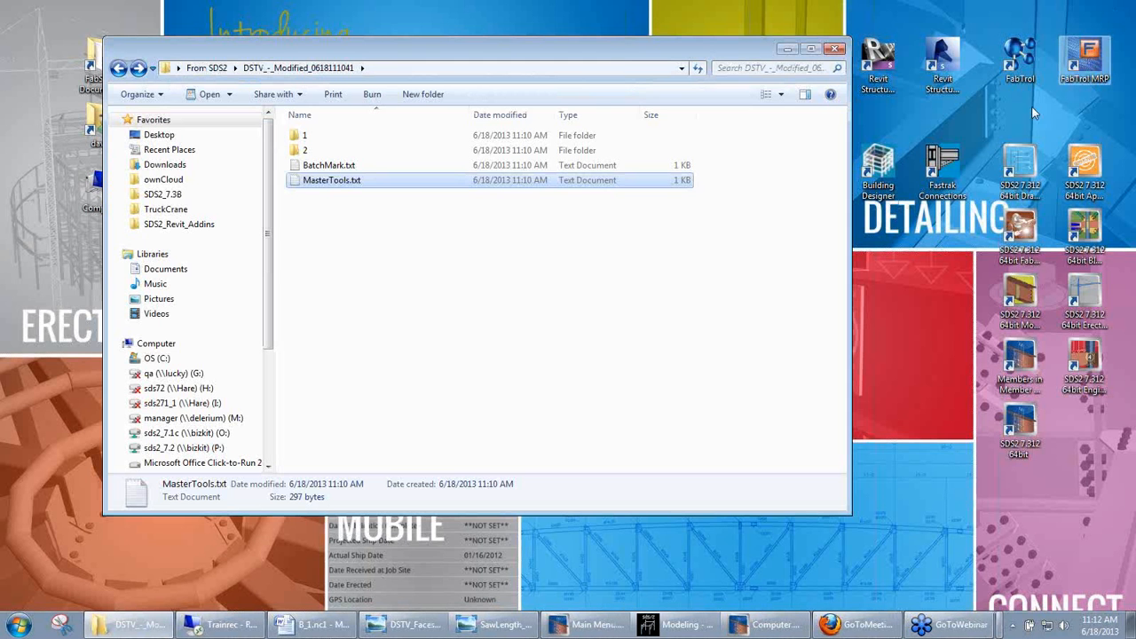
# - Close the batch folder window and the CNC window, and bring SDS/2 Modeling to the front
pyautogui.click(832, 50)
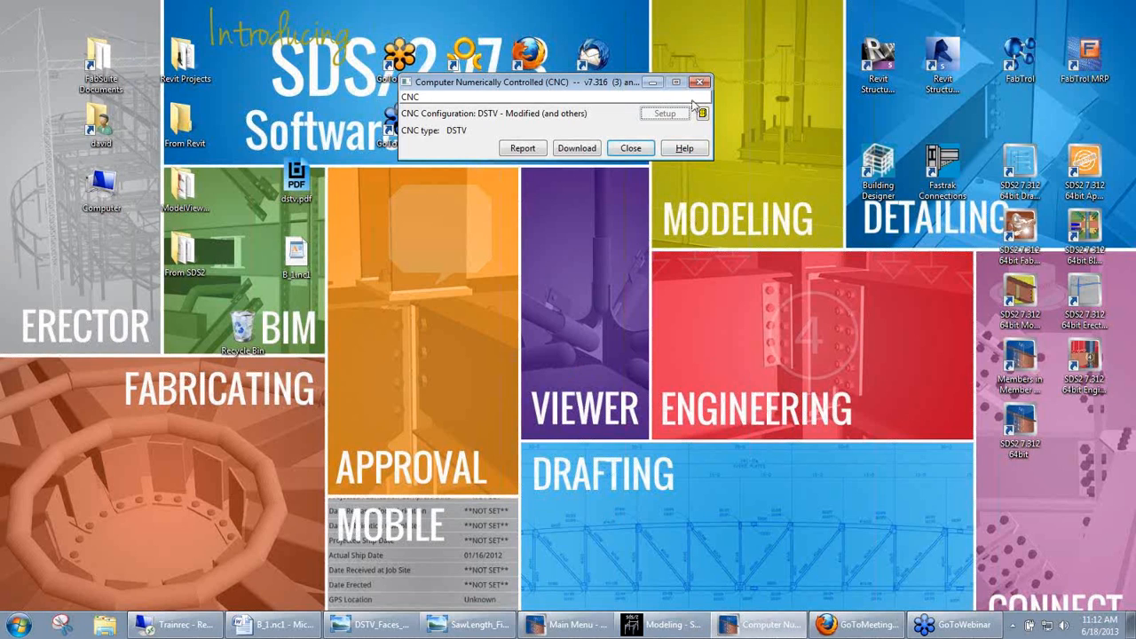
pyautogui.click(630, 148)
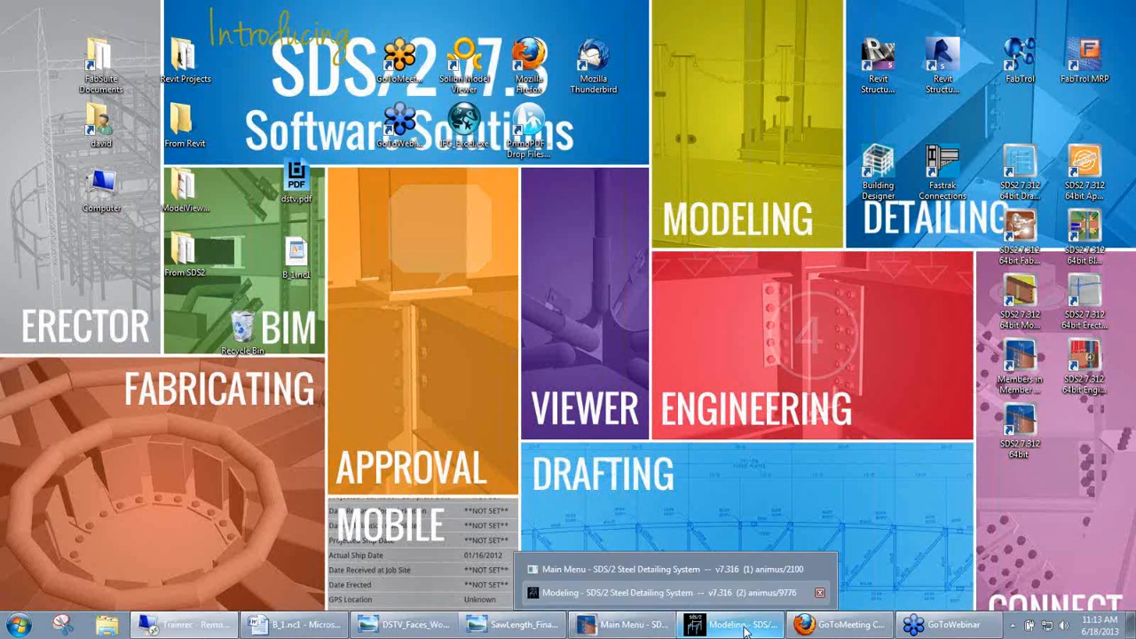
pyautogui.click(734, 626)
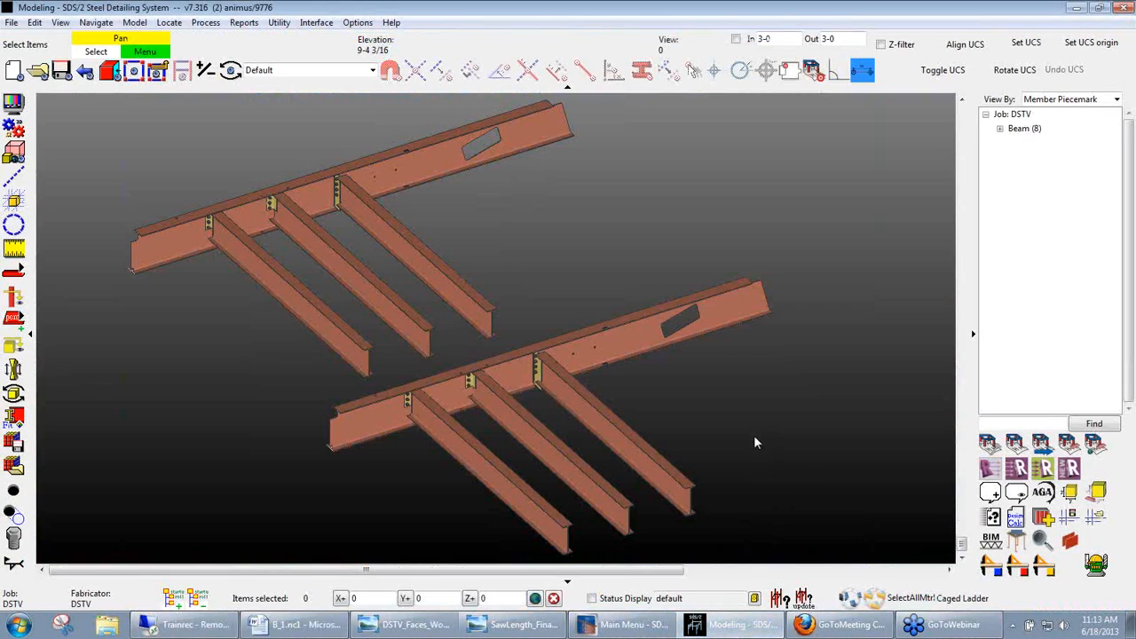
# - Select the upper main beam together with the three beams framing into it
pyautogui.click(400, 265)
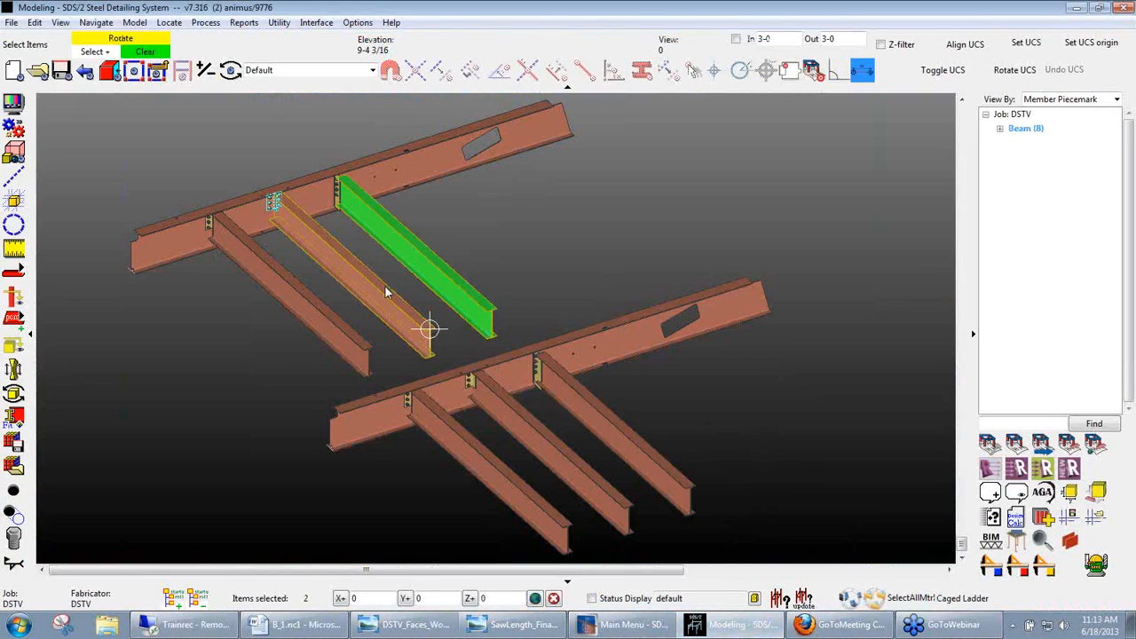
pyautogui.keyDown('shift'); pyautogui.click(385, 293); pyautogui.keyUp('shift')
pyautogui.keyDown('shift'); pyautogui.click(314, 317); pyautogui.keyUp('shift')
pyautogui.keyDown('shift'); pyautogui.click(438, 168); pyautogui.keyUp('shift')
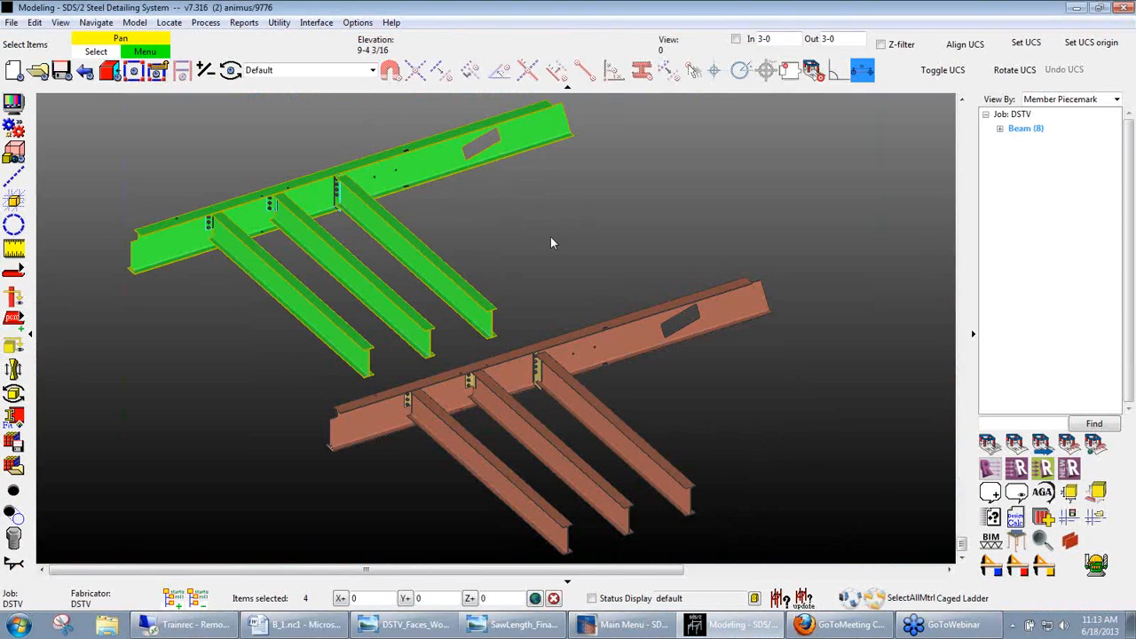
# - Start an XML CNC download of the selected members with one file for the whole selection, PDF generation on and no sequence grouping
pyautogui.click(135, 23)
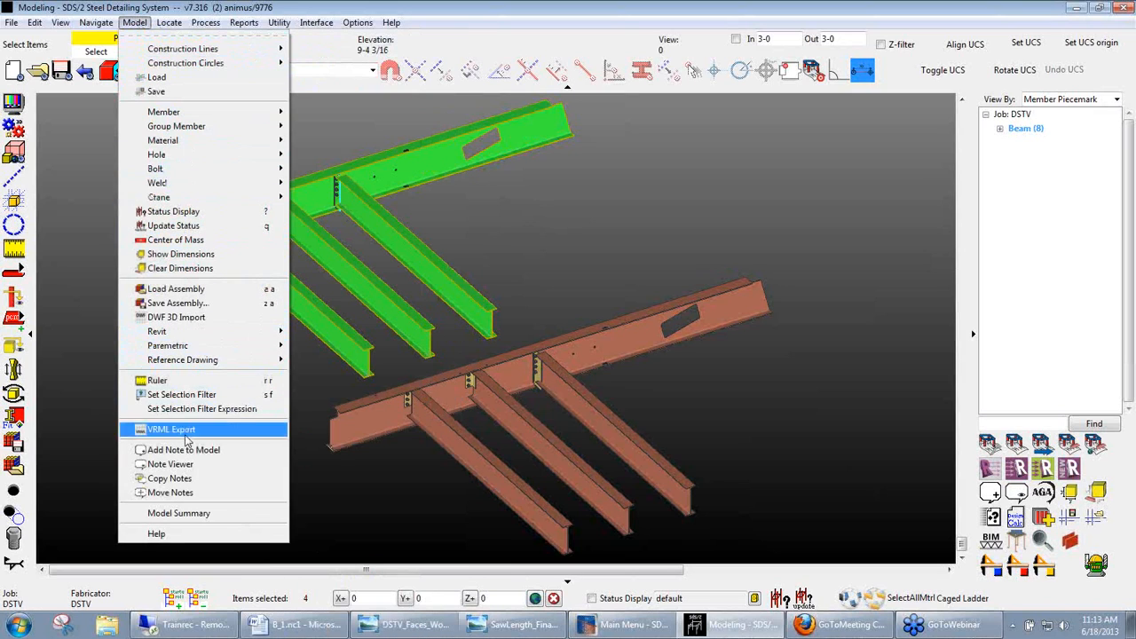
pyautogui.moveTo(186, 112)
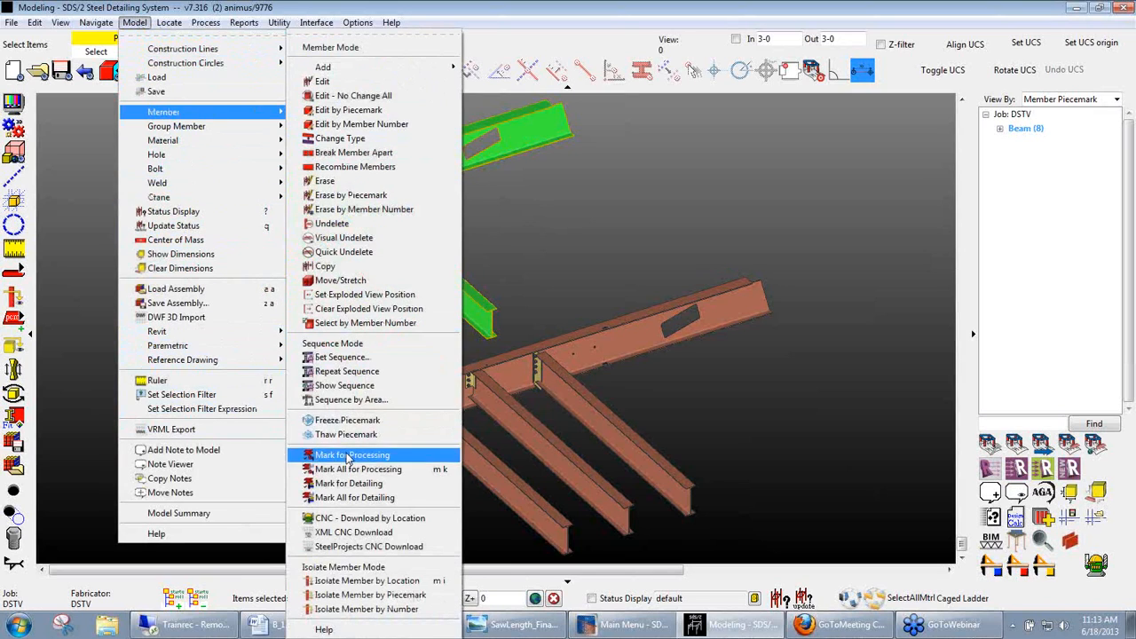
pyautogui.click(352, 536)
pyautogui.moveTo(393, 208); pyautogui.dragTo(520, 182)
pyautogui.click(628, 201)
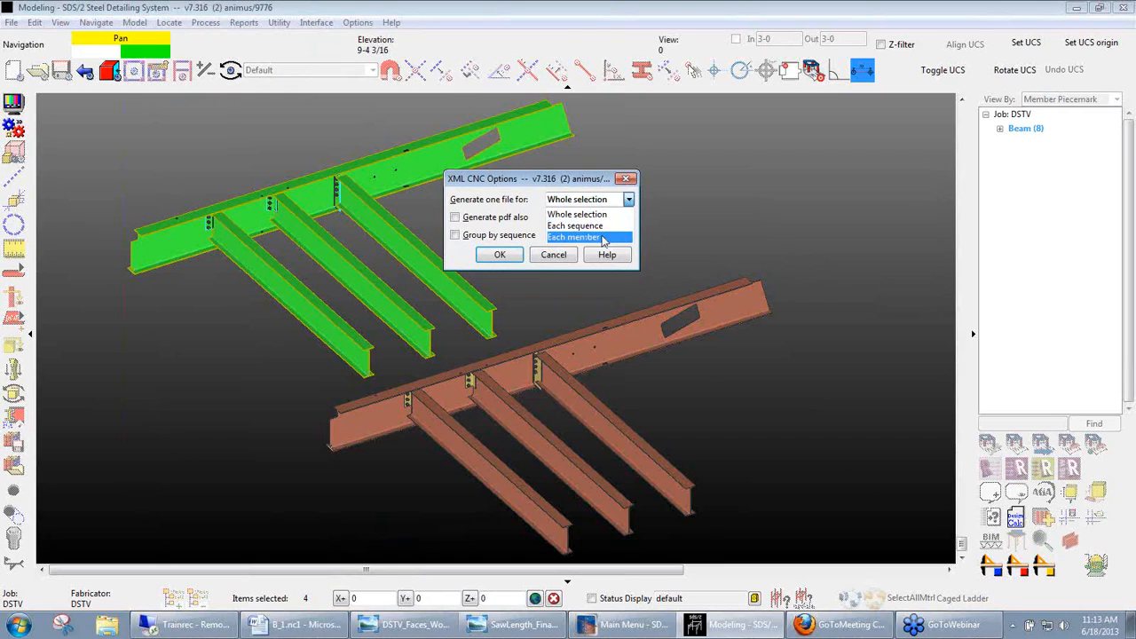
pyautogui.click(597, 219)
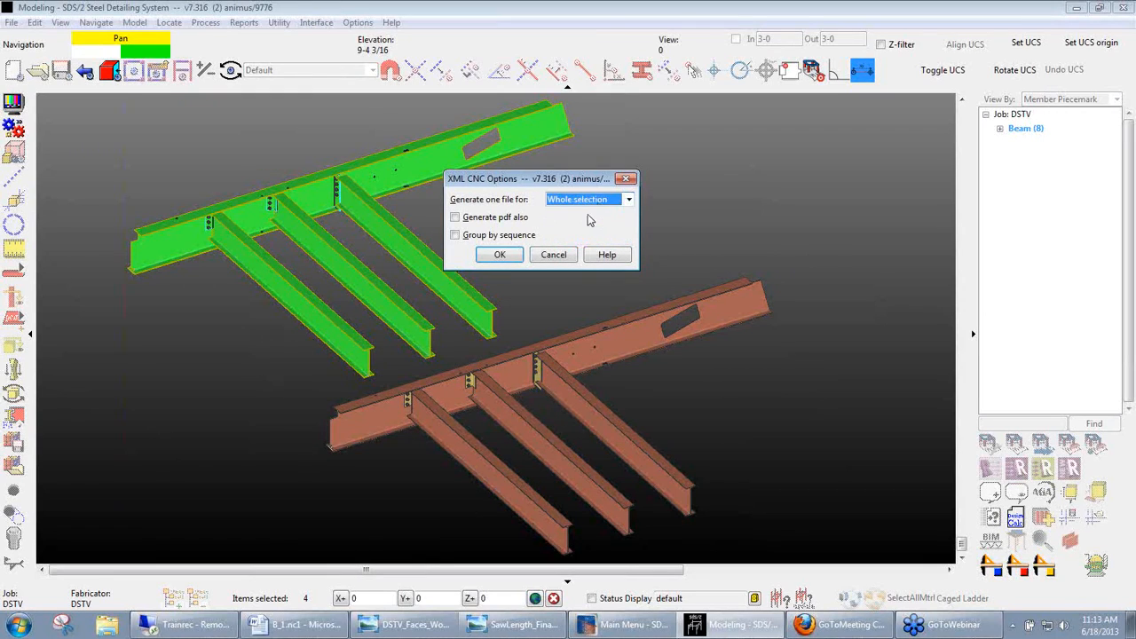
pyautogui.click(461, 218)
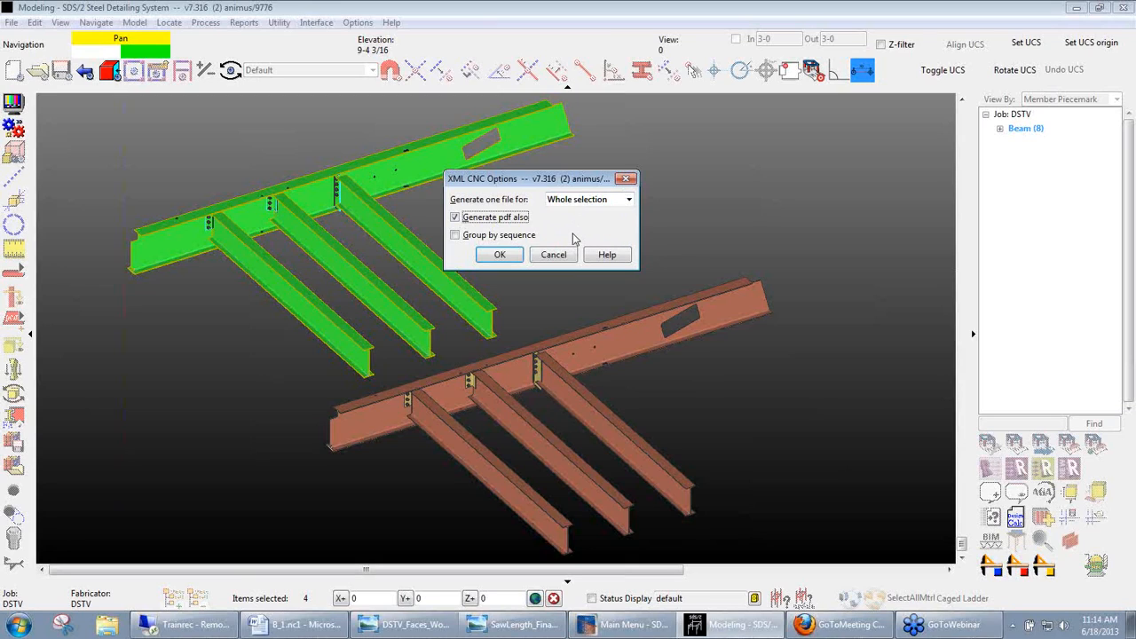
pyautogui.click(529, 238)
pyautogui.click(524, 238)
pyautogui.click(607, 198)
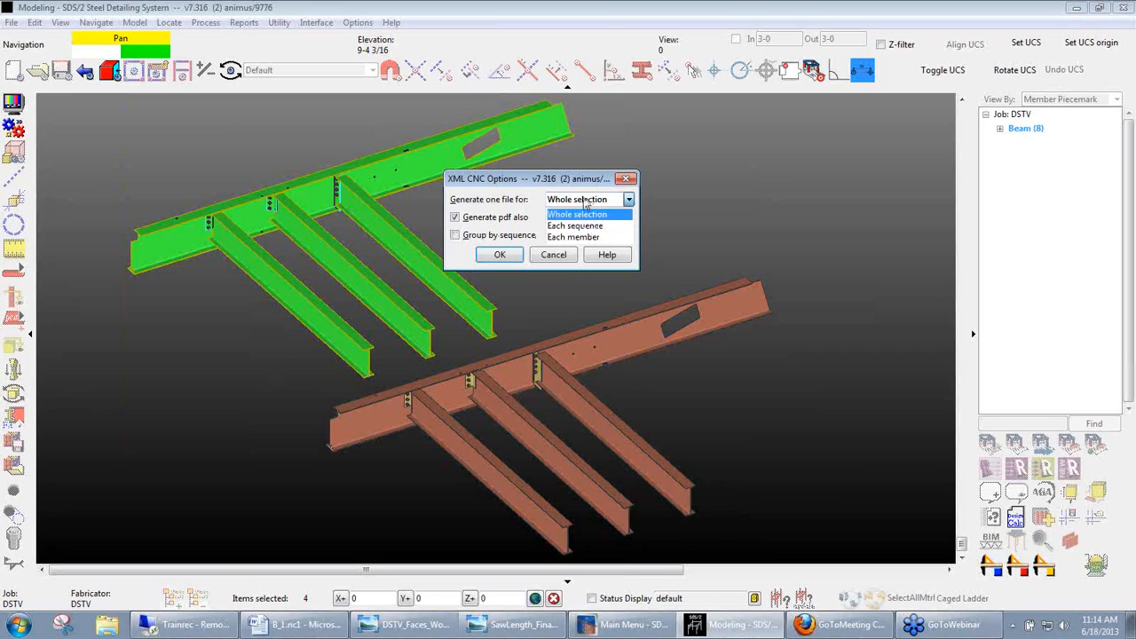
pyautogui.click(585, 205)
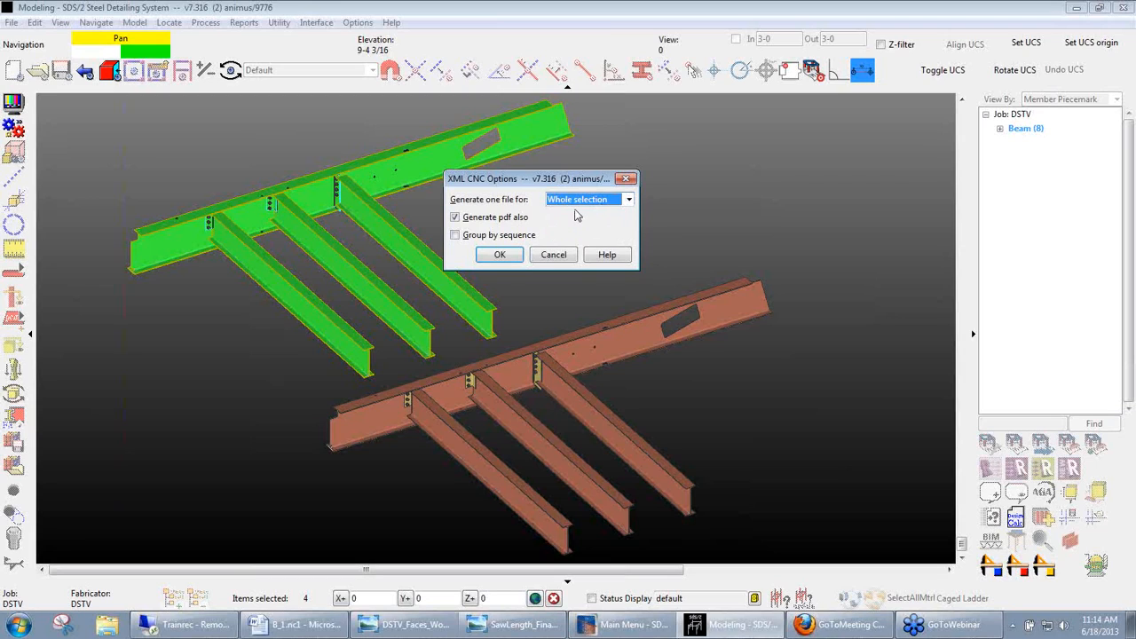
pyautogui.click(500, 255)
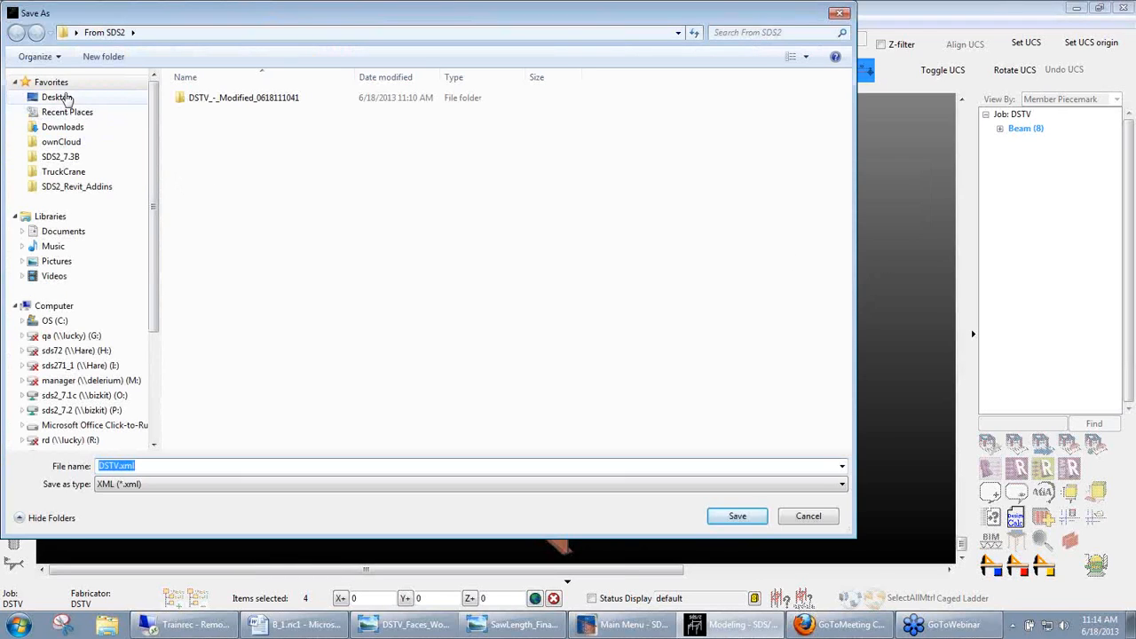
# - Save the export as XML For Webinar.xml in the From SDS2 folder
pyautogui.moveTo(119, 466); pyautogui.dragTo(52, 462)
pyautogui.write('XML')
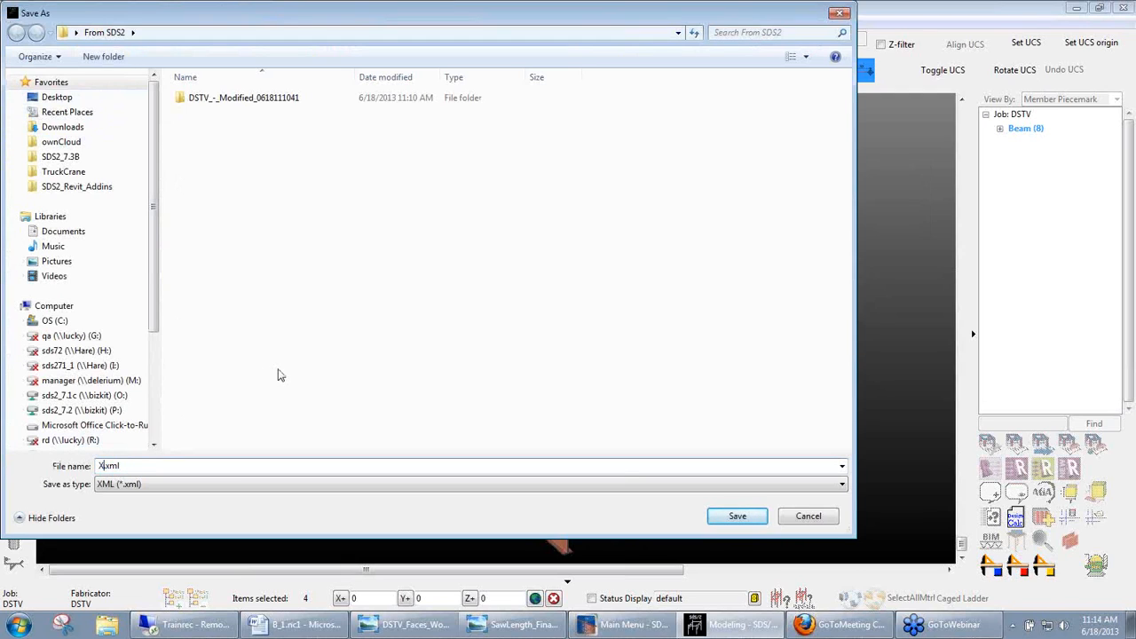
pyautogui.write(' For Webina')
pyautogui.click(717, 513)
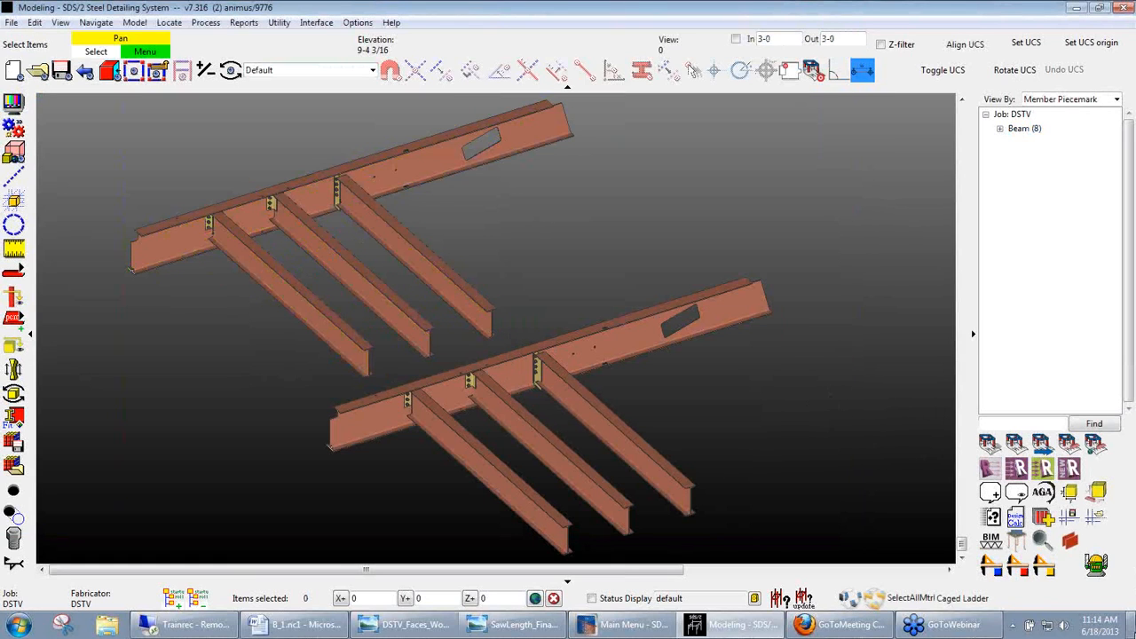
# - Show the desktop, open the From SDS2 folder and open XML For Webinar.pdf
pyautogui.click(1130, 626)
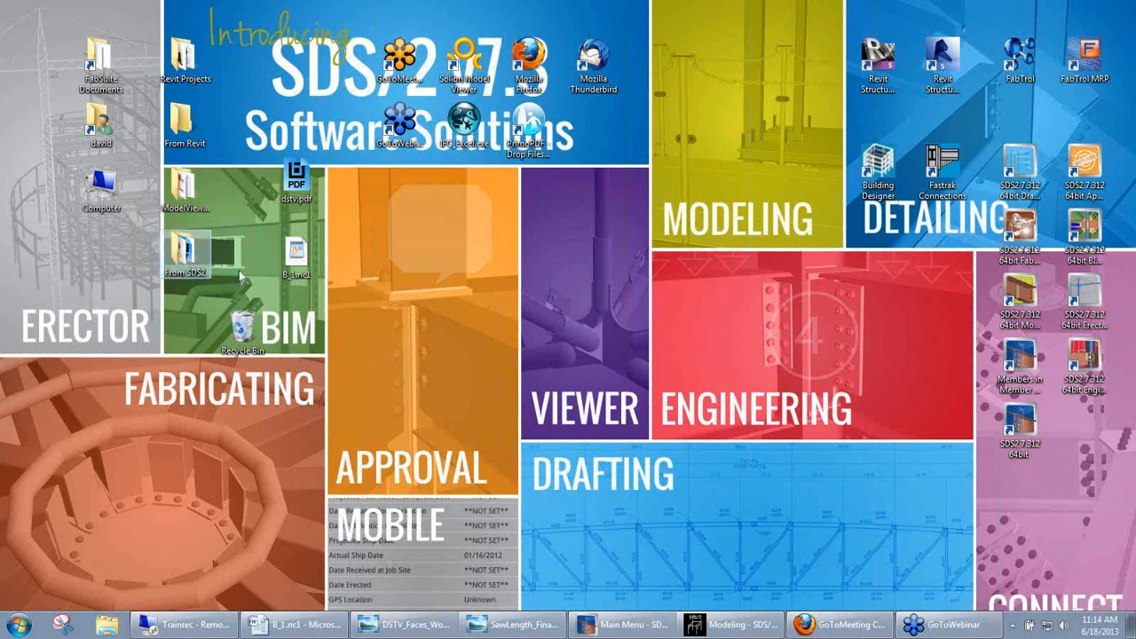
pyautogui.doubleClick(184, 256)
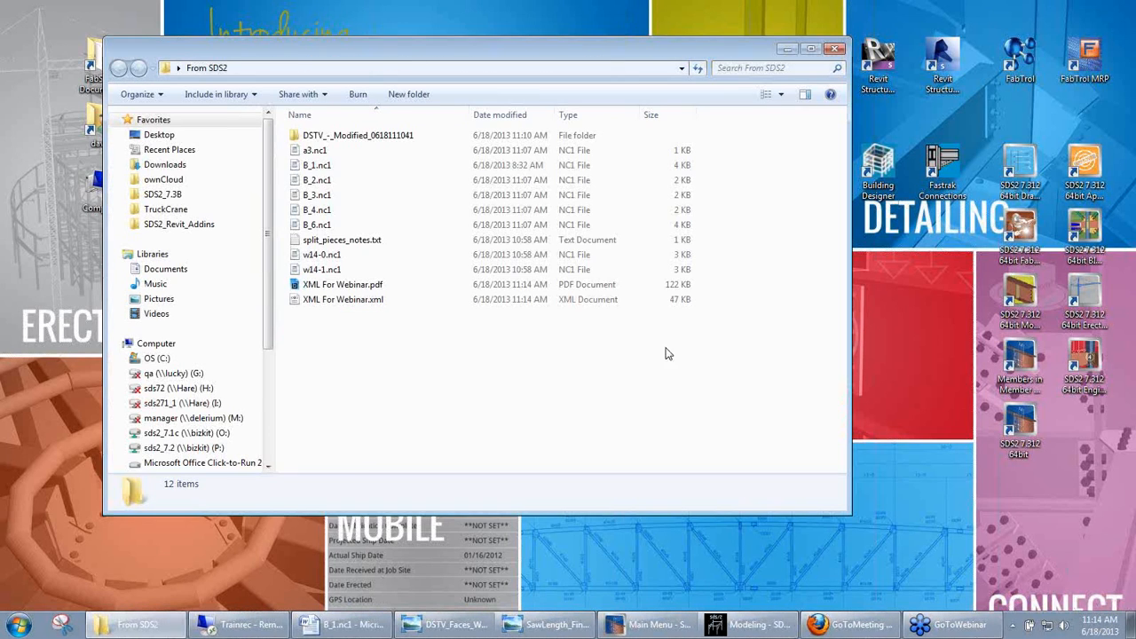
pyautogui.click(335, 303)
pyautogui.click(330, 287)
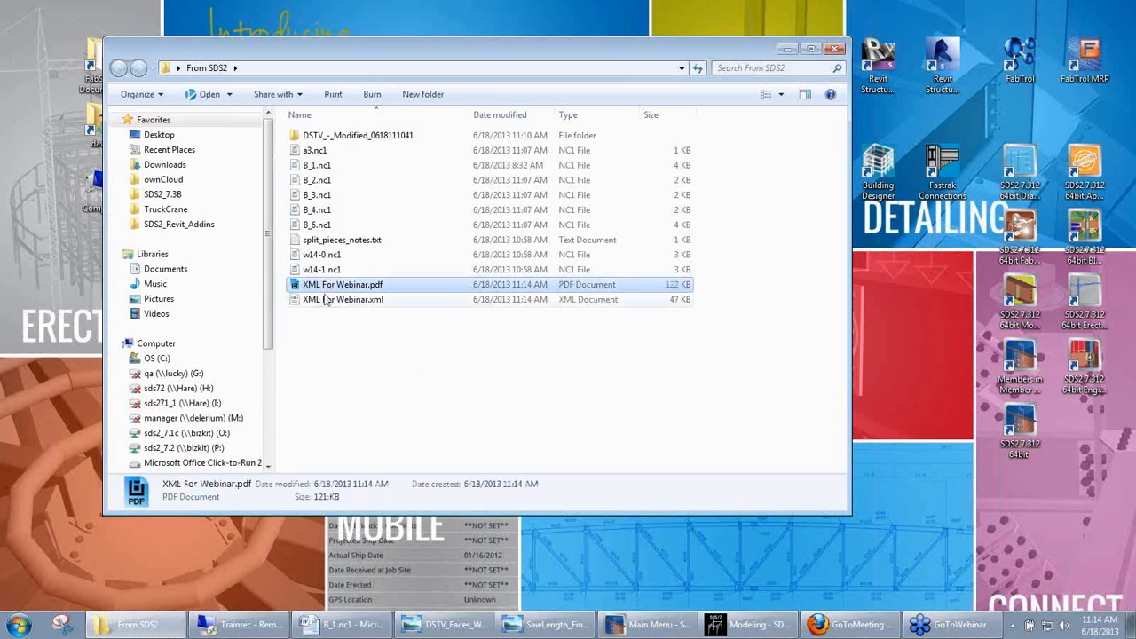
pyautogui.doubleClick(326, 286)
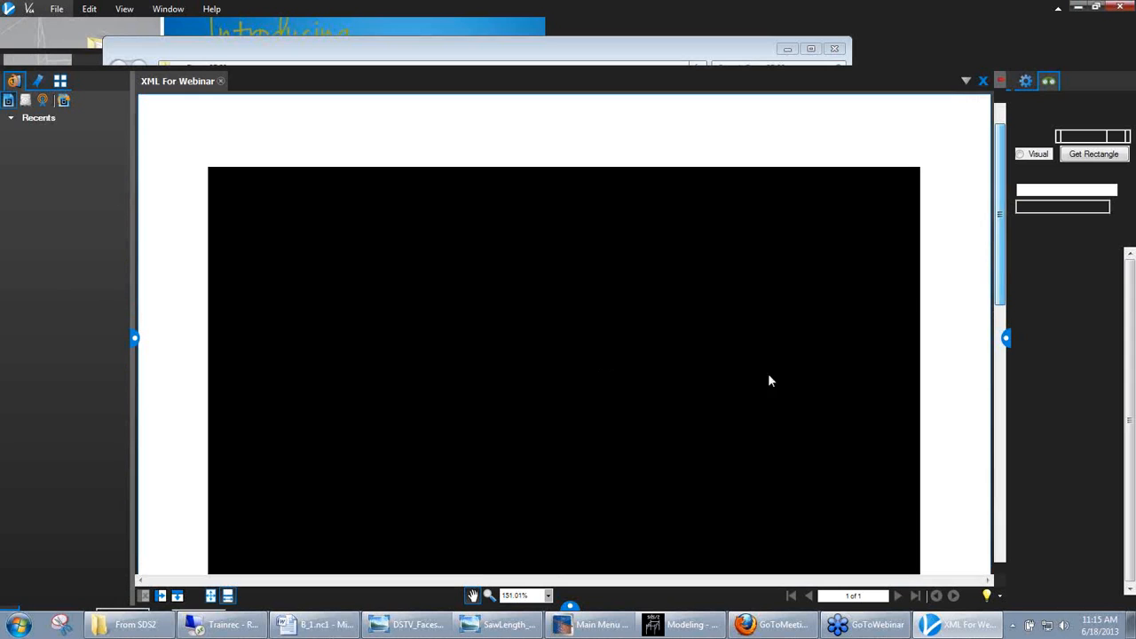
# - Activate the 3D model in the PDF and rotate it to examine the main beam and its three framing beams
pyautogui.scroll(-3, 1000, 209)
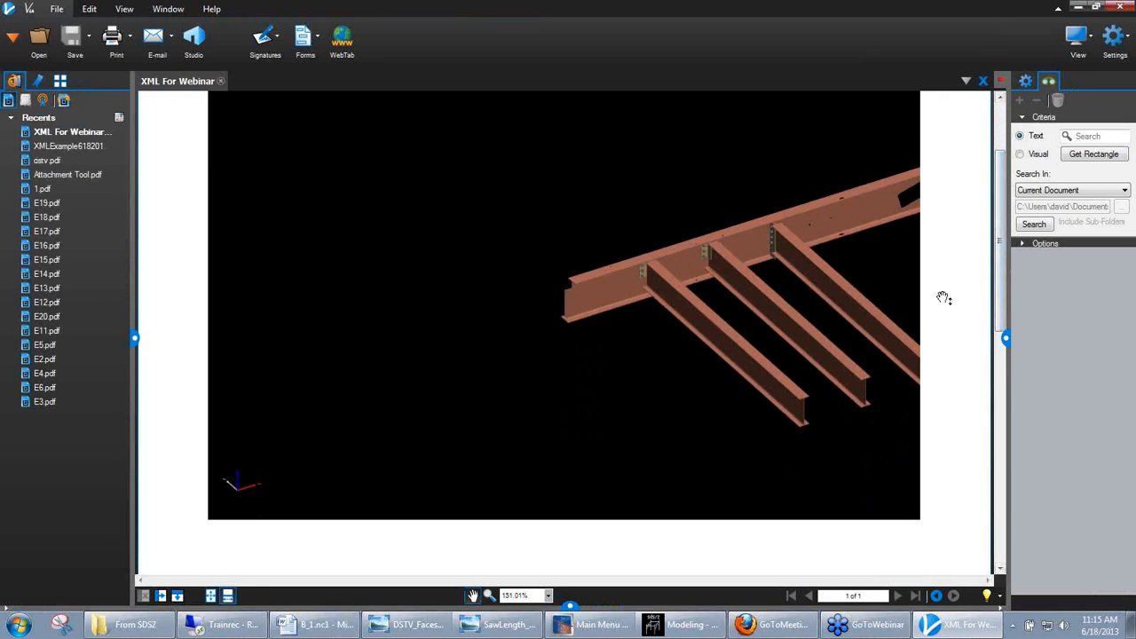
pyautogui.moveTo(996, 276); pyautogui.dragTo(996, 249)
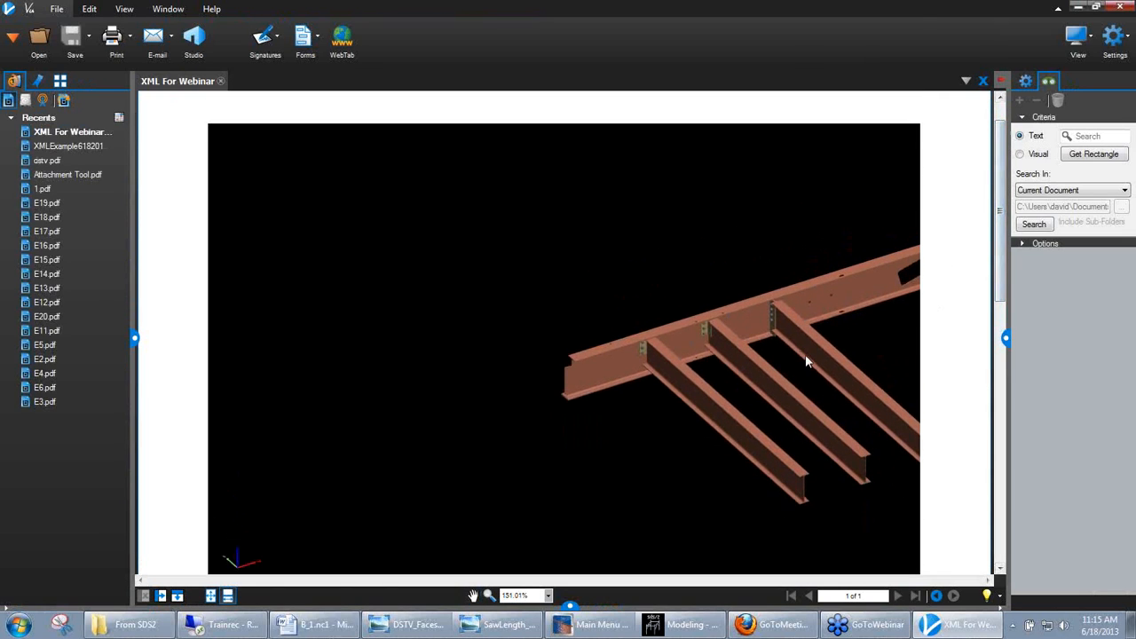
pyautogui.click(757, 372)
pyautogui.moveTo(756, 372); pyautogui.dragTo(740, 334, button='middle')
pyautogui.moveTo(742, 341); pyautogui.dragTo(669, 319)
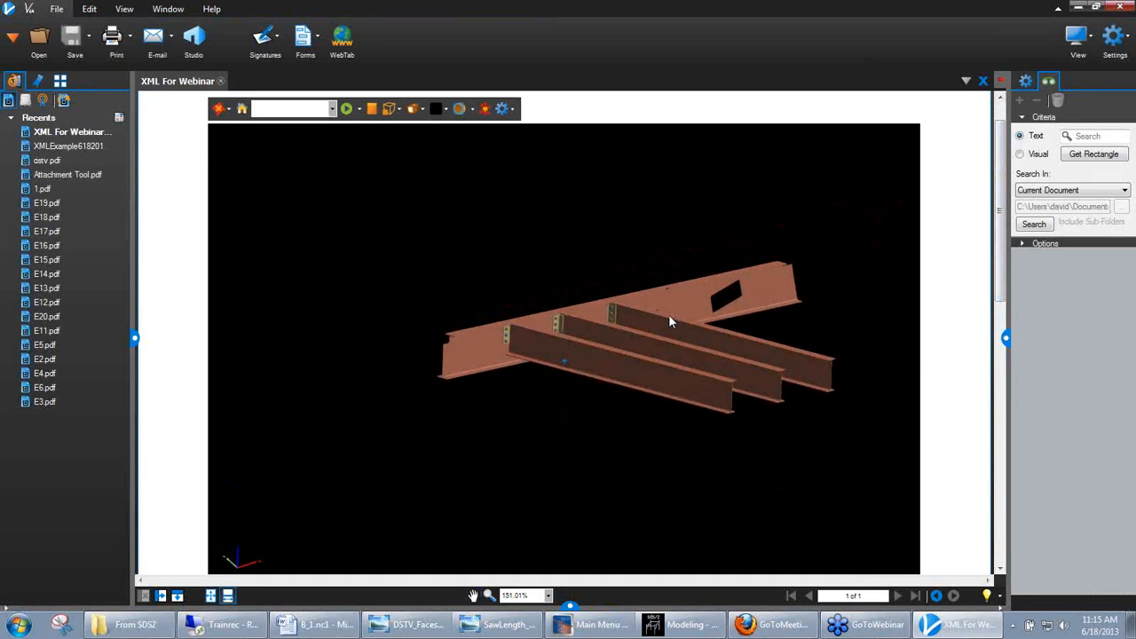
# - Close the PDF, open XML For Webinar.xml in Internet Explorer and postpone the add-on prompt
pyautogui.click(1122, 9)
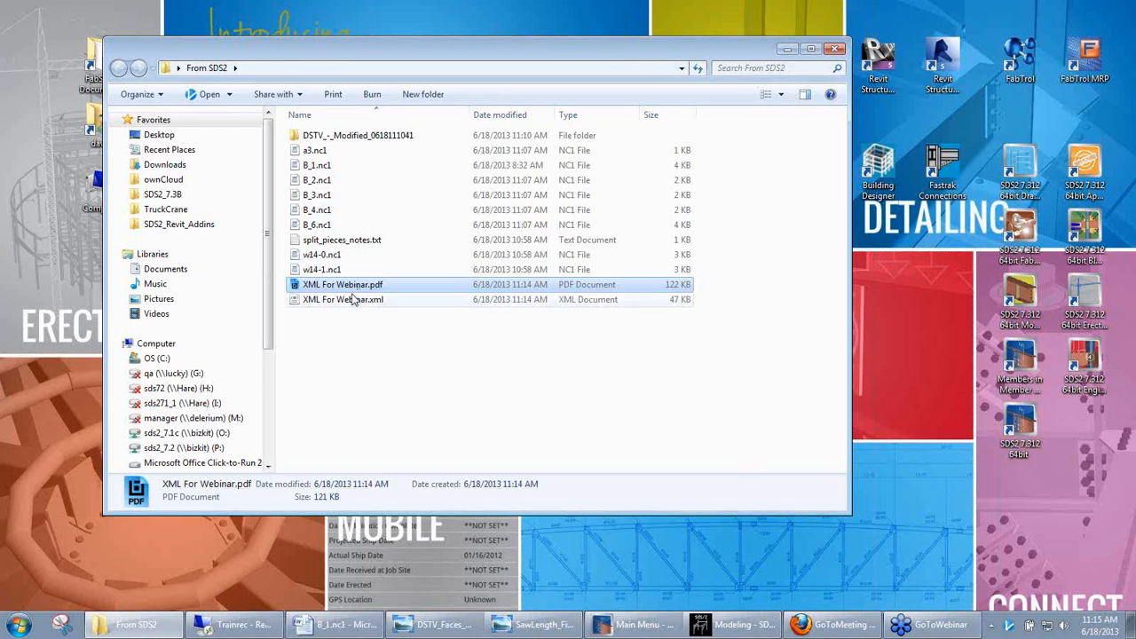
pyautogui.click(399, 305)
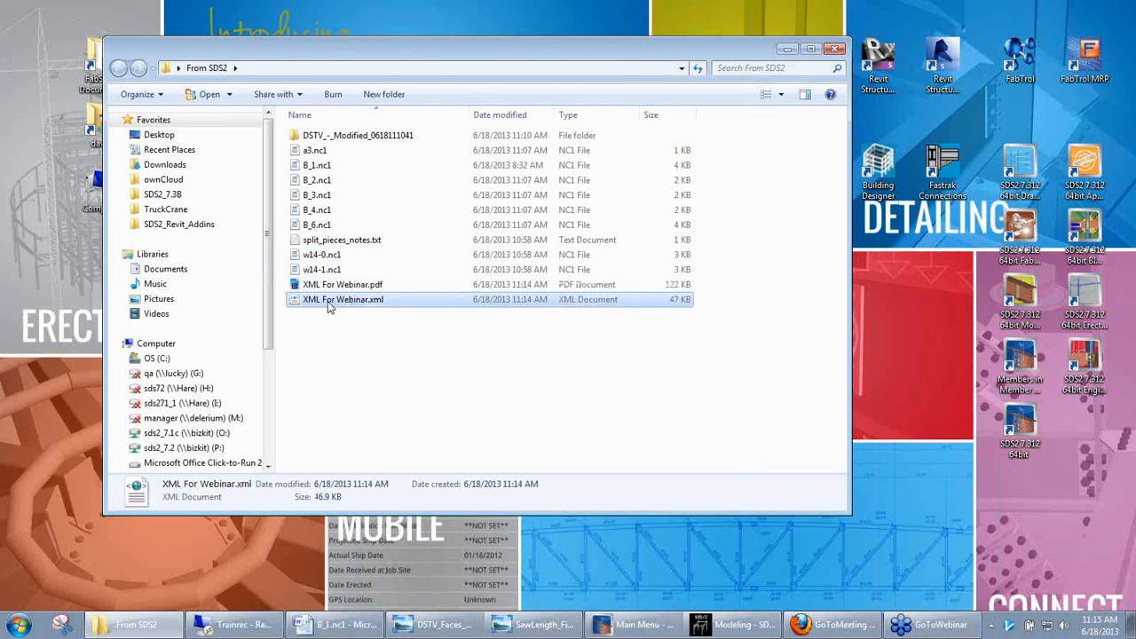
pyautogui.rightClick(327, 303)
pyautogui.moveTo(377, 369)
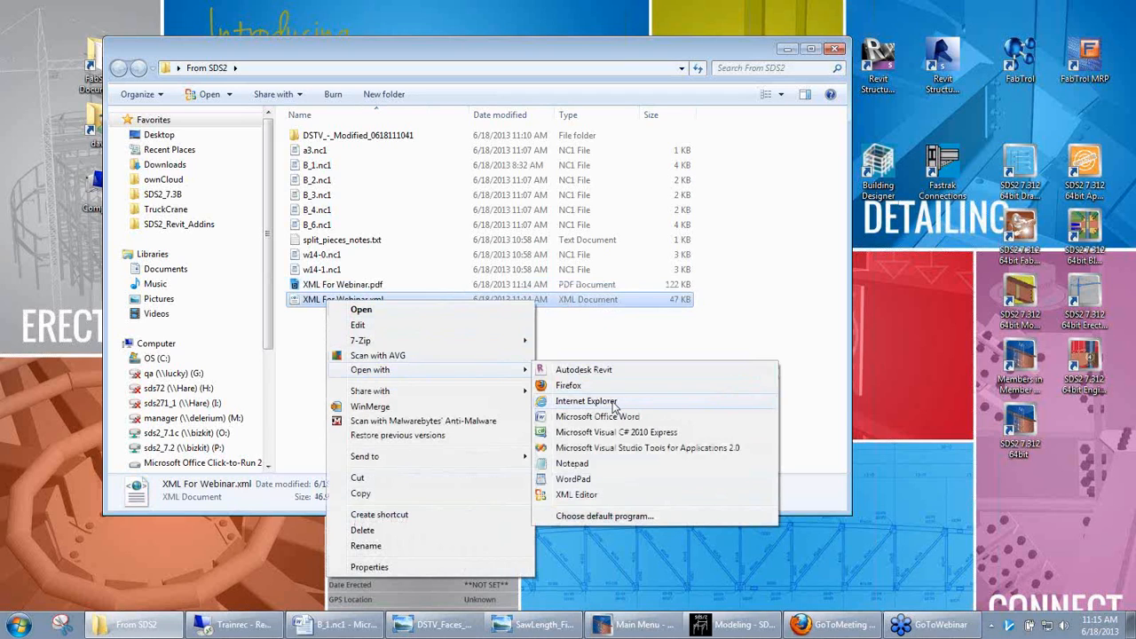
pyautogui.click(615, 401)
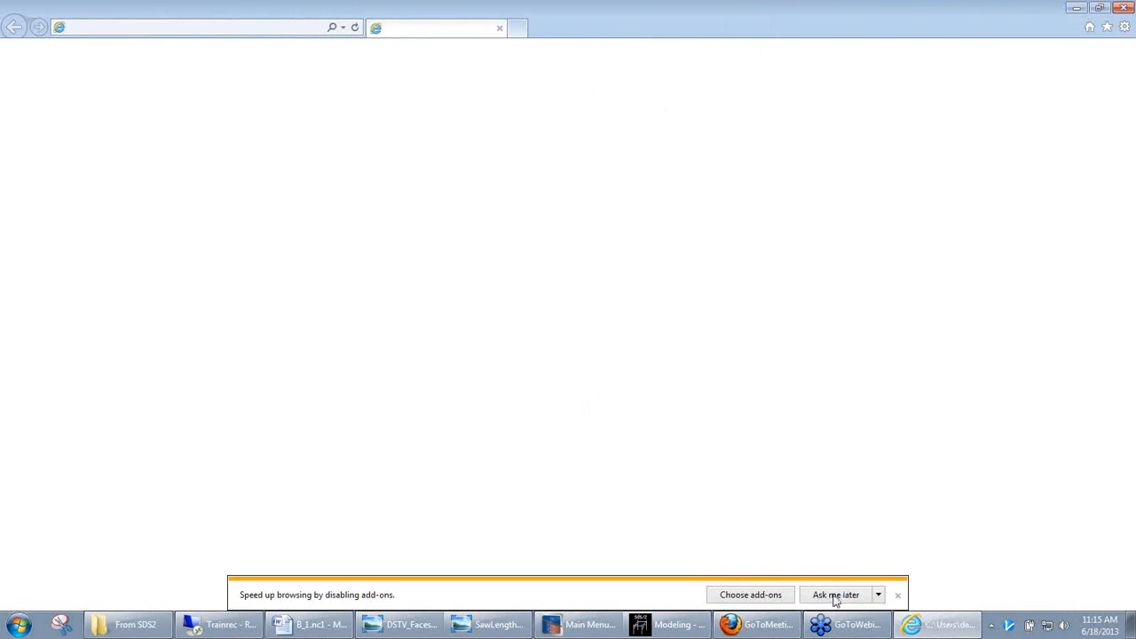
pyautogui.click(835, 595)
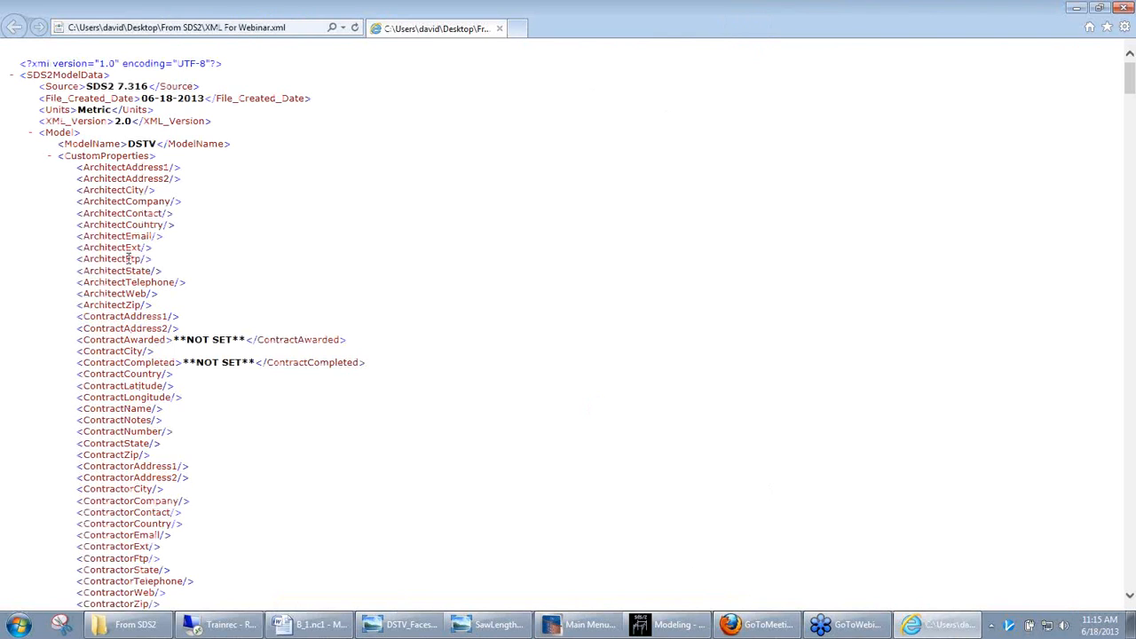
# - Collapse the CustomProperties node and examine the B_6 assembly data, its part attributes and the embedded DSTV block
pyautogui.click(50, 155)
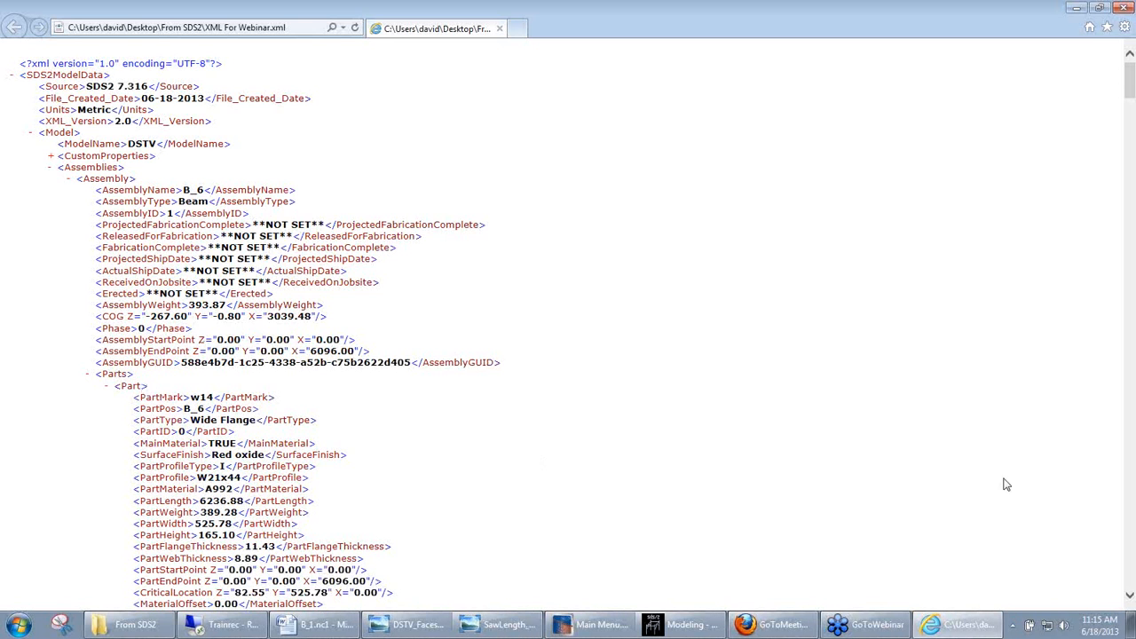
pyautogui.scroll(-6, 1118, 603)
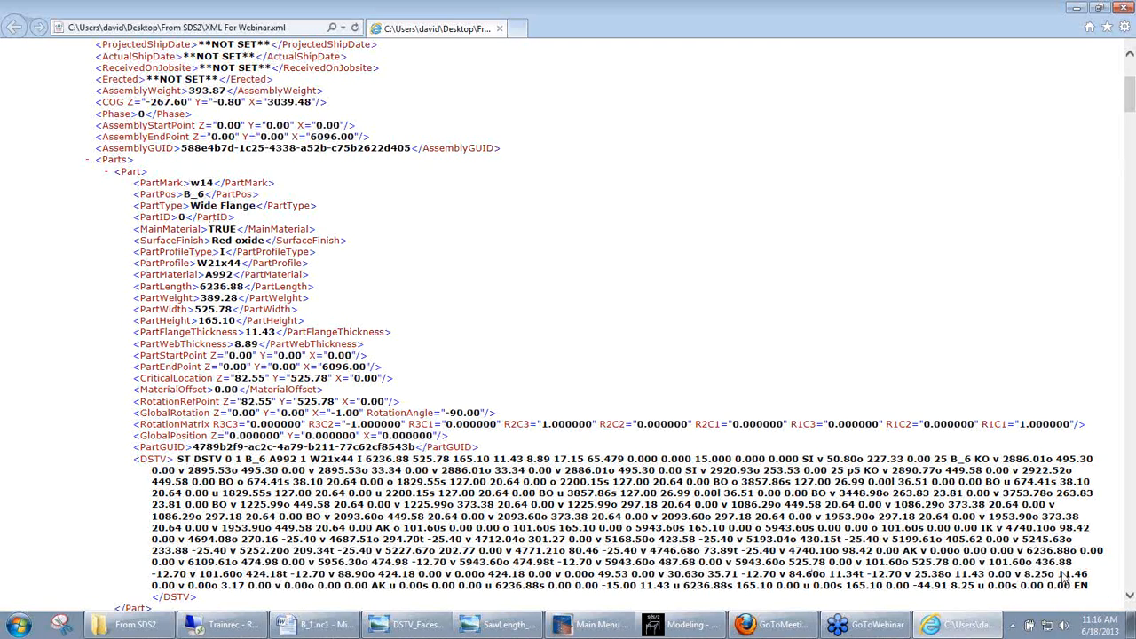
pyautogui.scroll(-4, 323, 323)
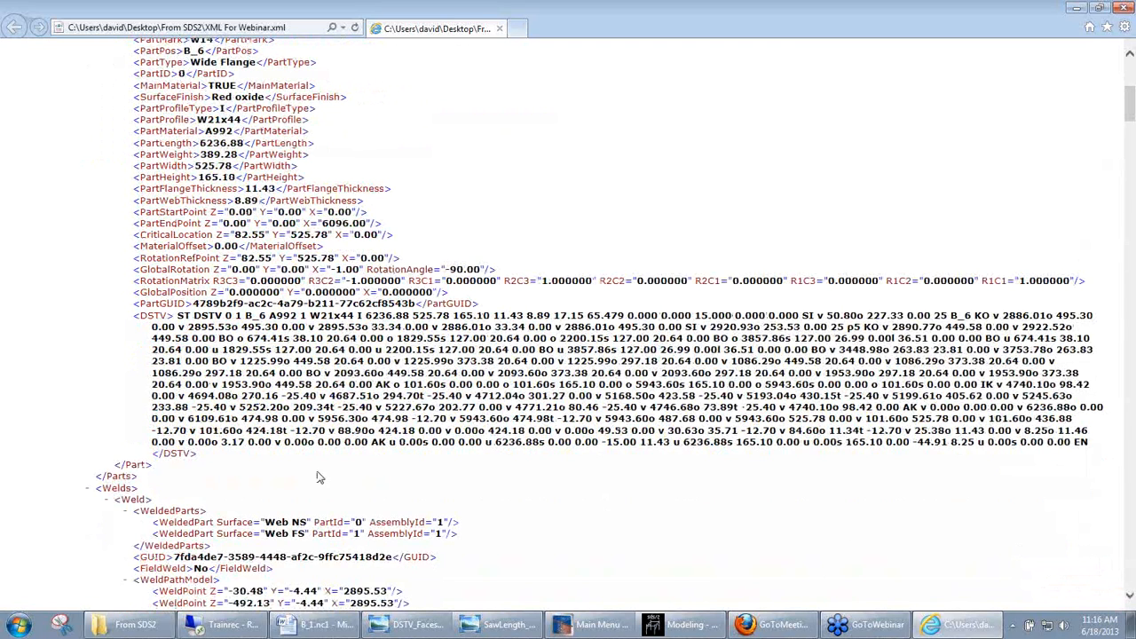
pyautogui.click(1129, 596)
pyautogui.scroll(-3, 1130, 596)
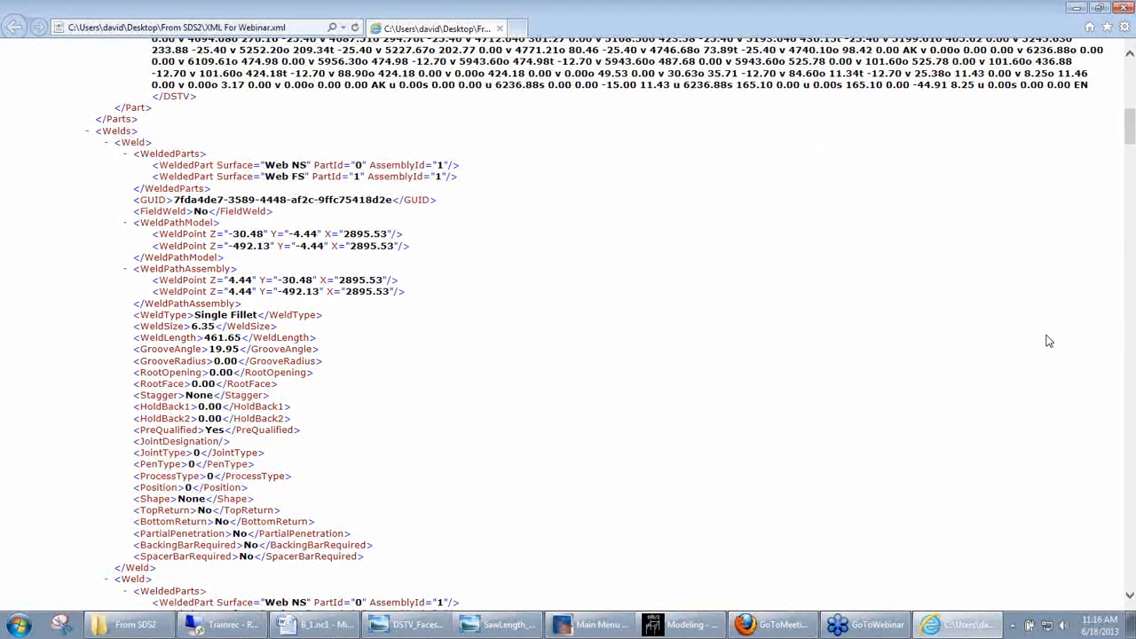
# - Examine the weld entries, highlight the FS TF Underside welded surface, and close the XML file and its folder
pyautogui.click(1130, 599)
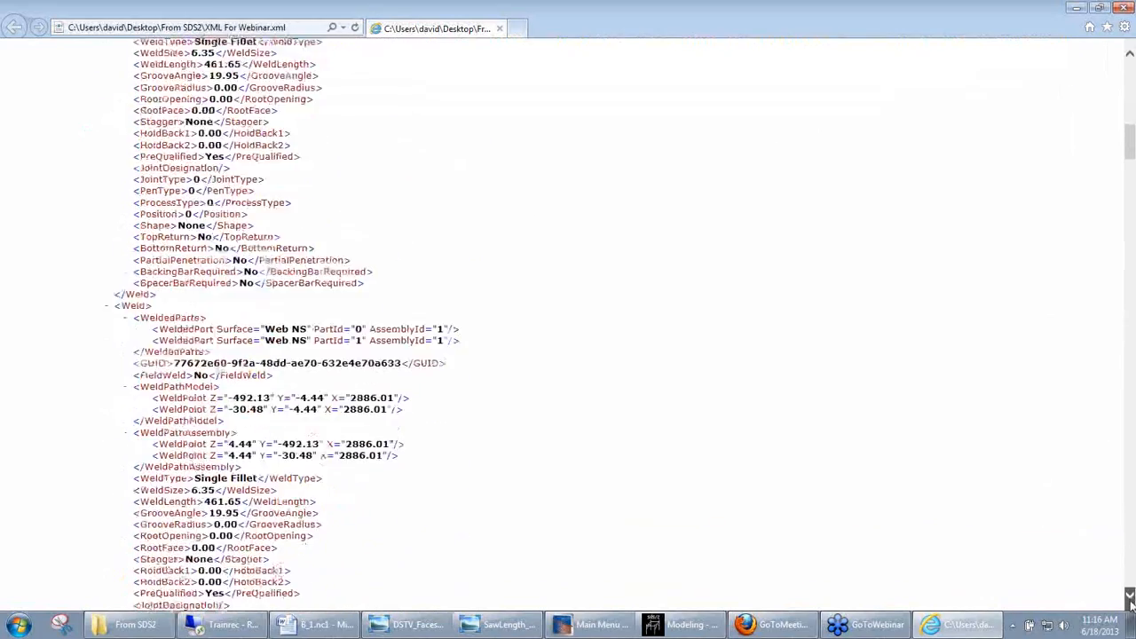
pyautogui.click(1131, 601)
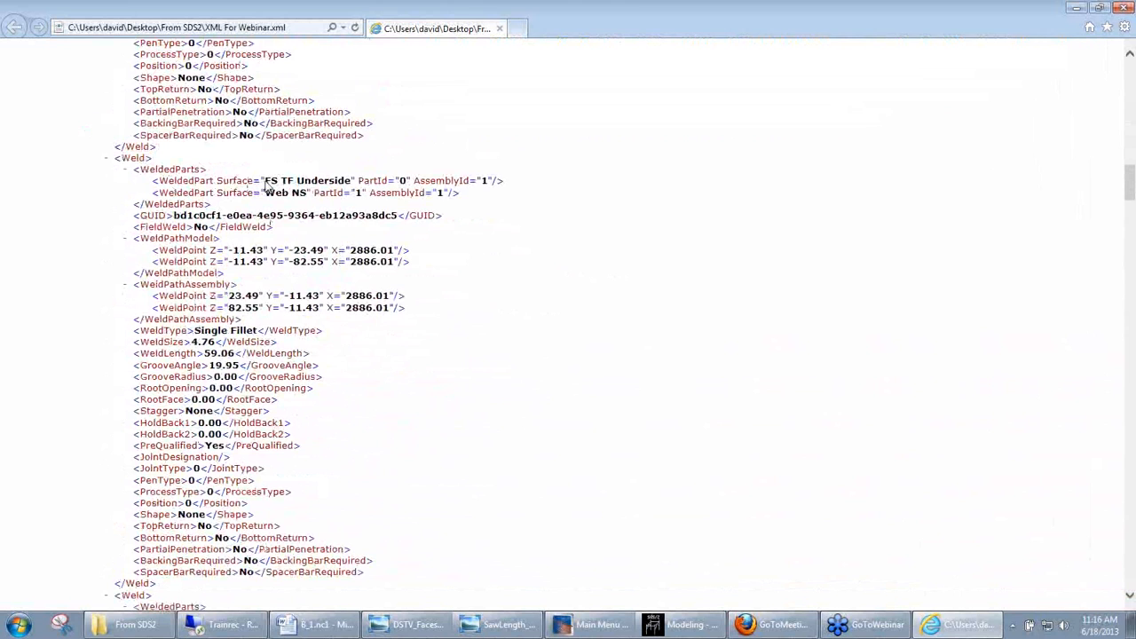
pyautogui.moveTo(265, 181); pyautogui.dragTo(352, 181)
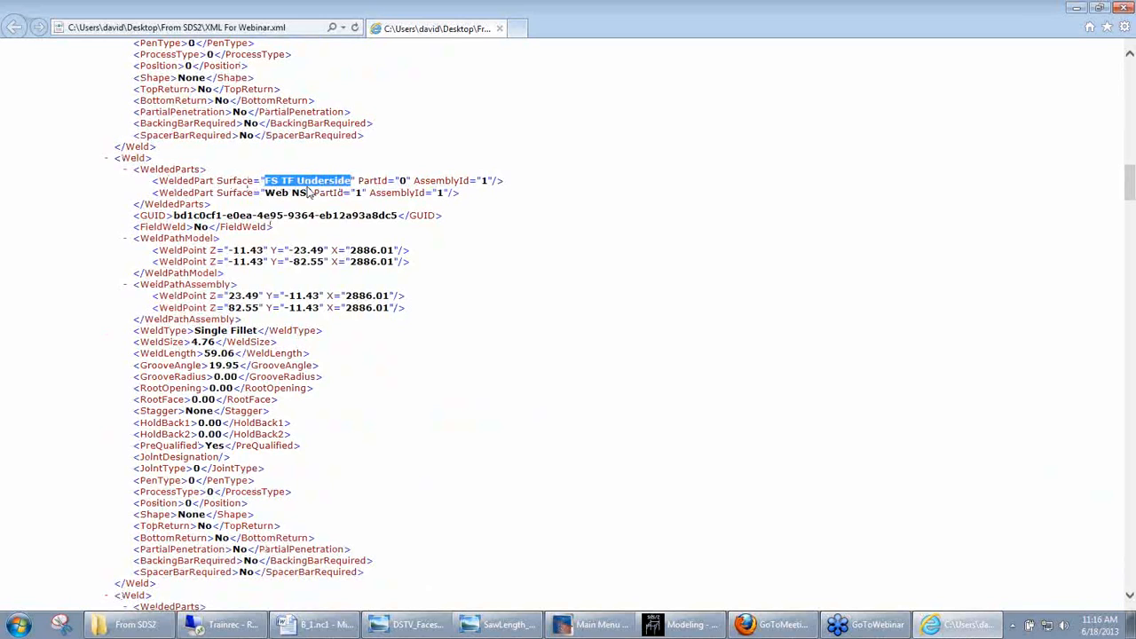
pyautogui.click(473, 205)
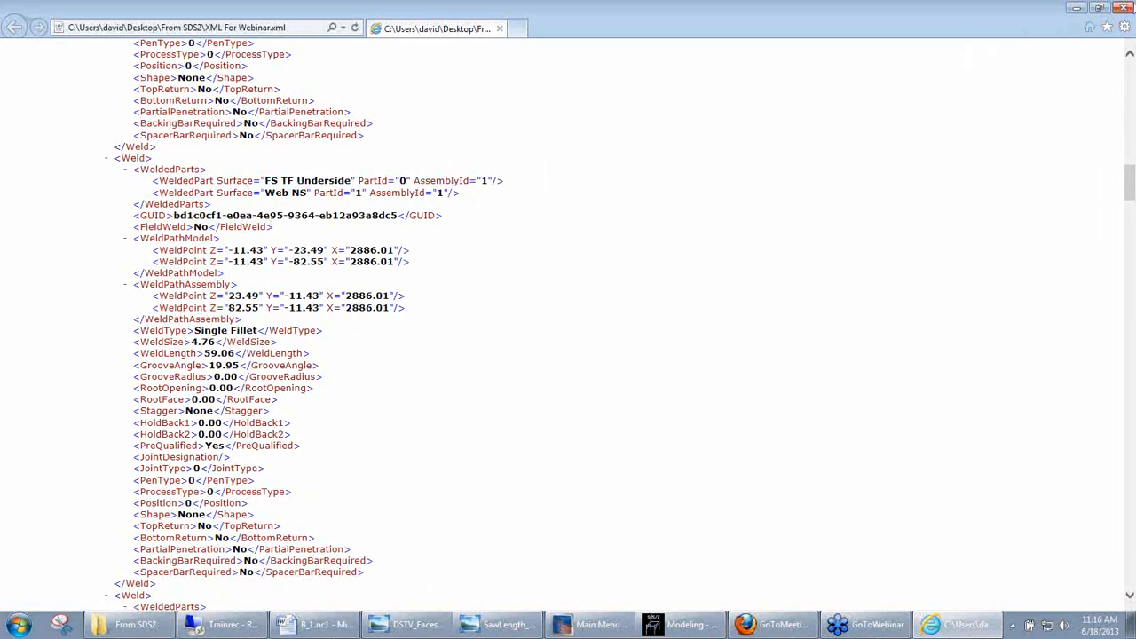
pyautogui.click(1127, 7)
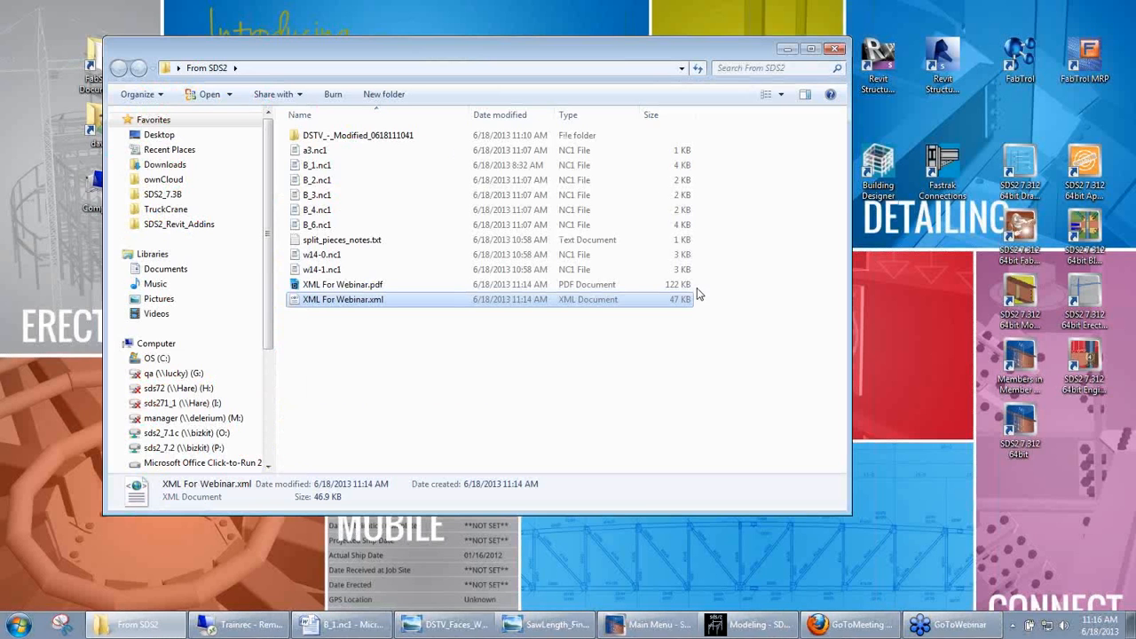
pyautogui.click(836, 49)
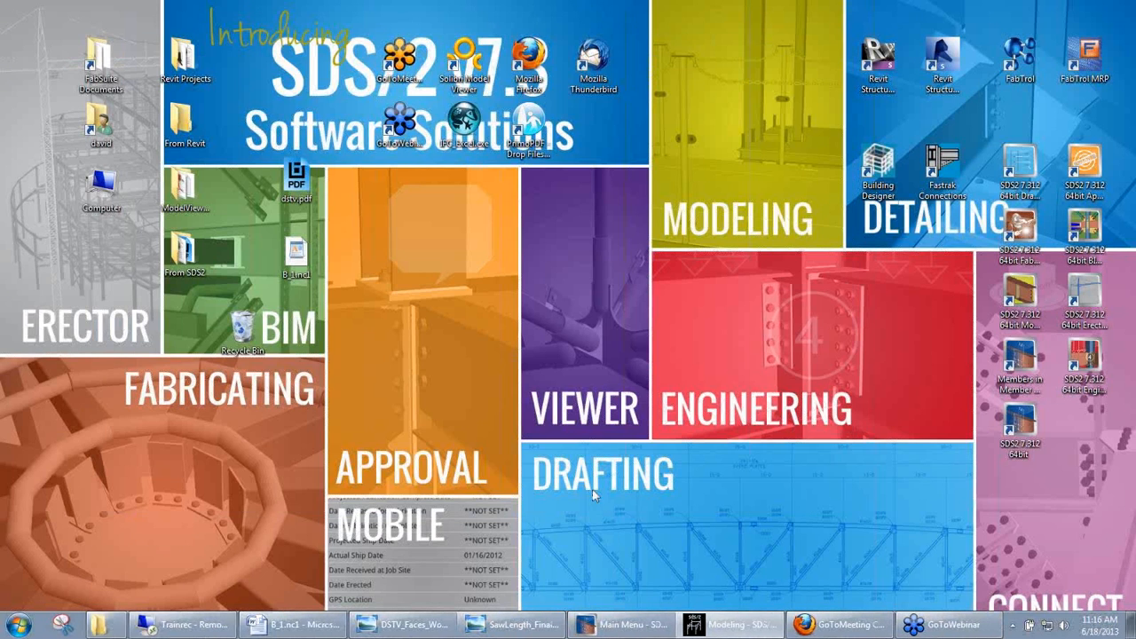
# - Switch to the Trainrec remote session and open XML For Webinar.xml from the From SDS2 folder as an assembly file in Steel Solutions
pyautogui.click(186, 625)
pyautogui.click(37, 73)
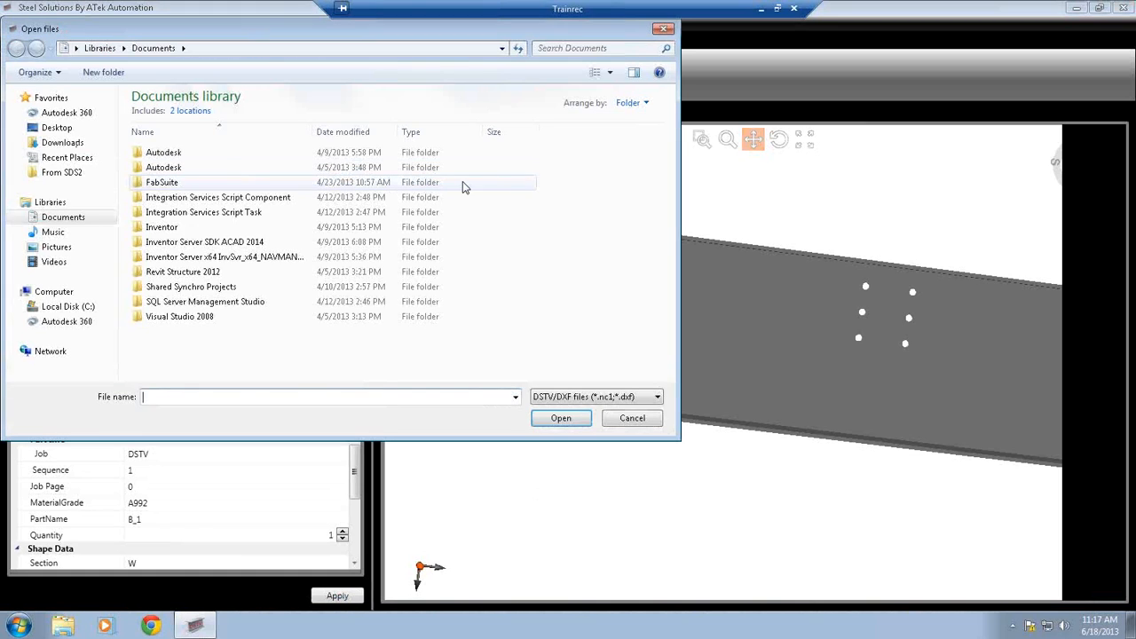
pyautogui.click(565, 393)
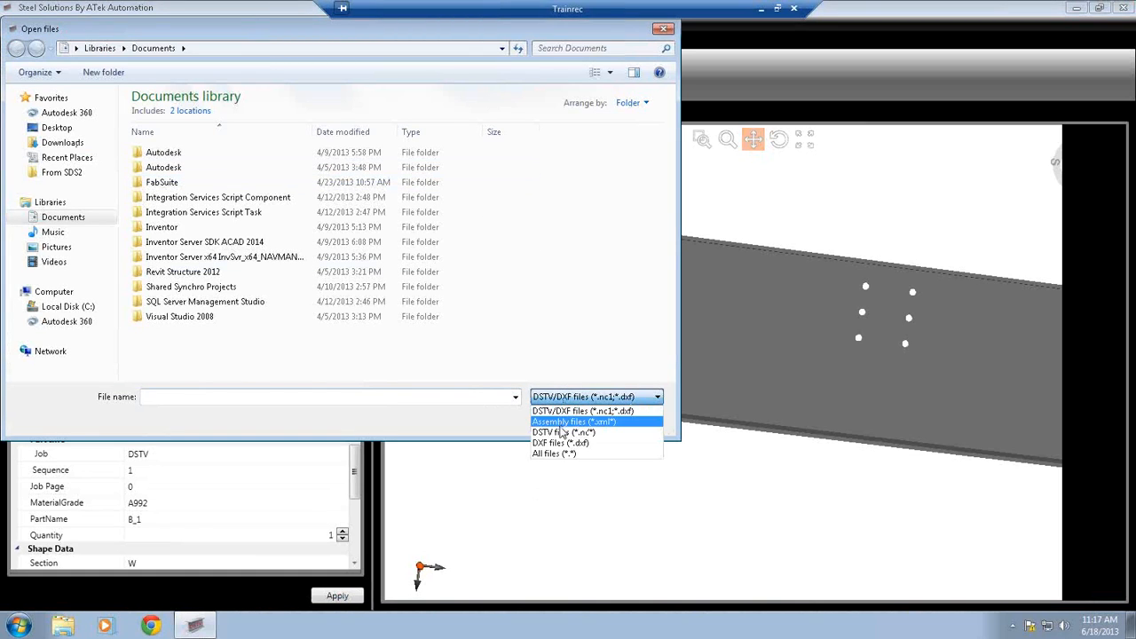
pyautogui.click(564, 421)
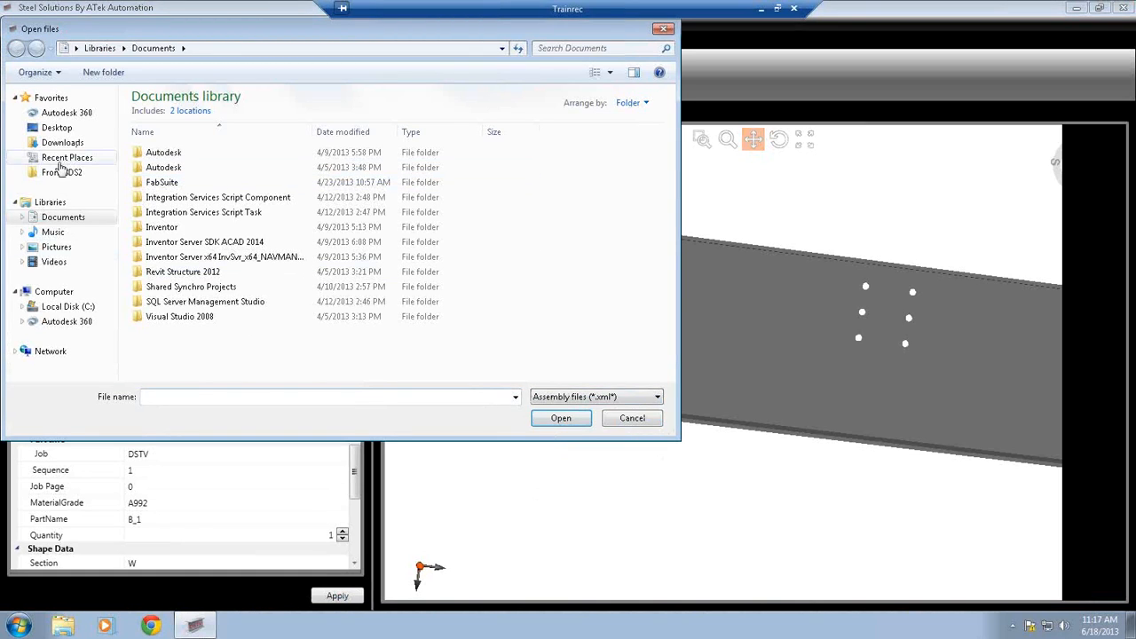
pyautogui.click(59, 174)
pyautogui.click(185, 129)
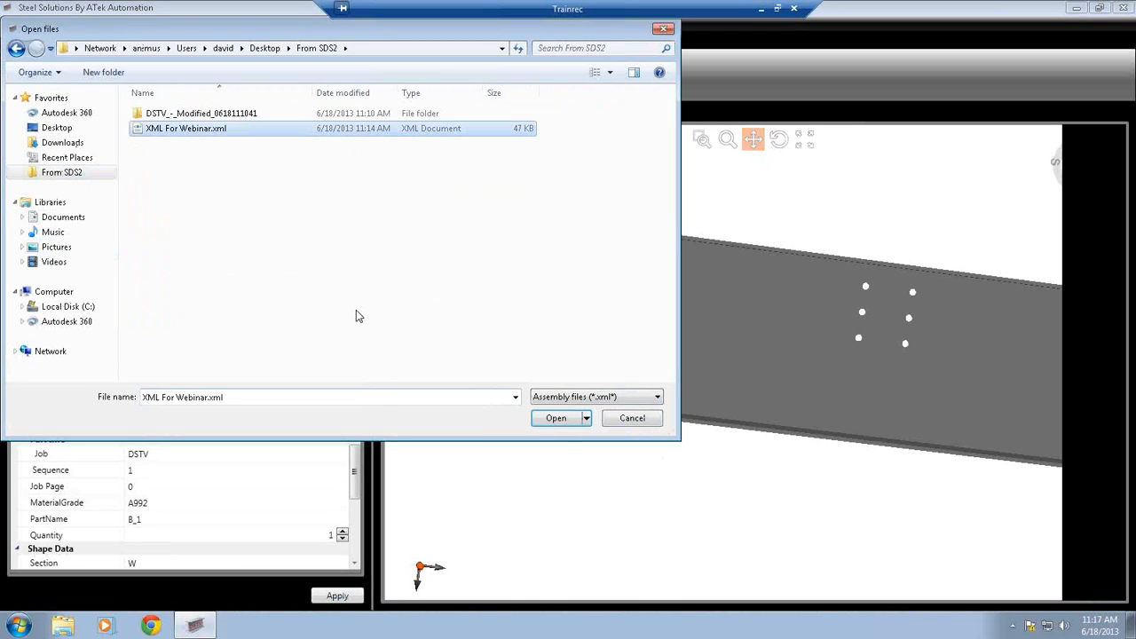
pyautogui.click(556, 418)
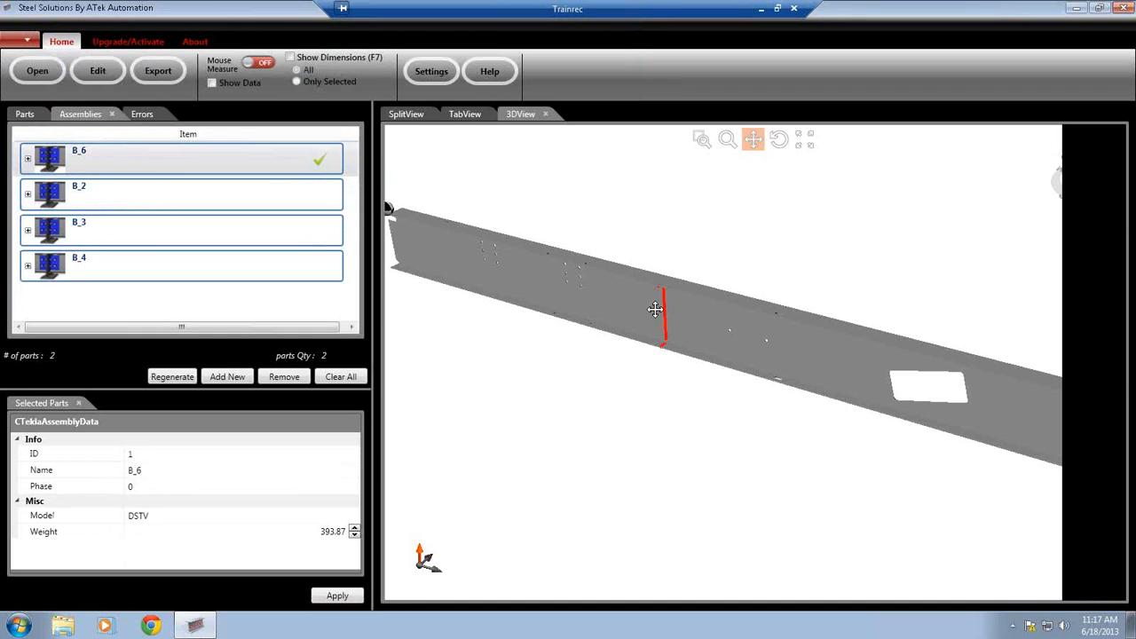
# - Examine the marked line on the web of assembly B_6 and display assembly B_3
pyautogui.moveTo(719, 325)
pyautogui.mouseDown(button='middle')
pyautogui.moveTo(715, 337)
pyautogui.moveTo(928, 307)
pyautogui.moveTo(882, 340)
pyautogui.moveTo(771, 363)
pyautogui.moveTo(680, 314)
pyautogui.moveTo(694, 308)
pyautogui.mouseUp(button='middle')
pyautogui.scroll(5, 694, 309)
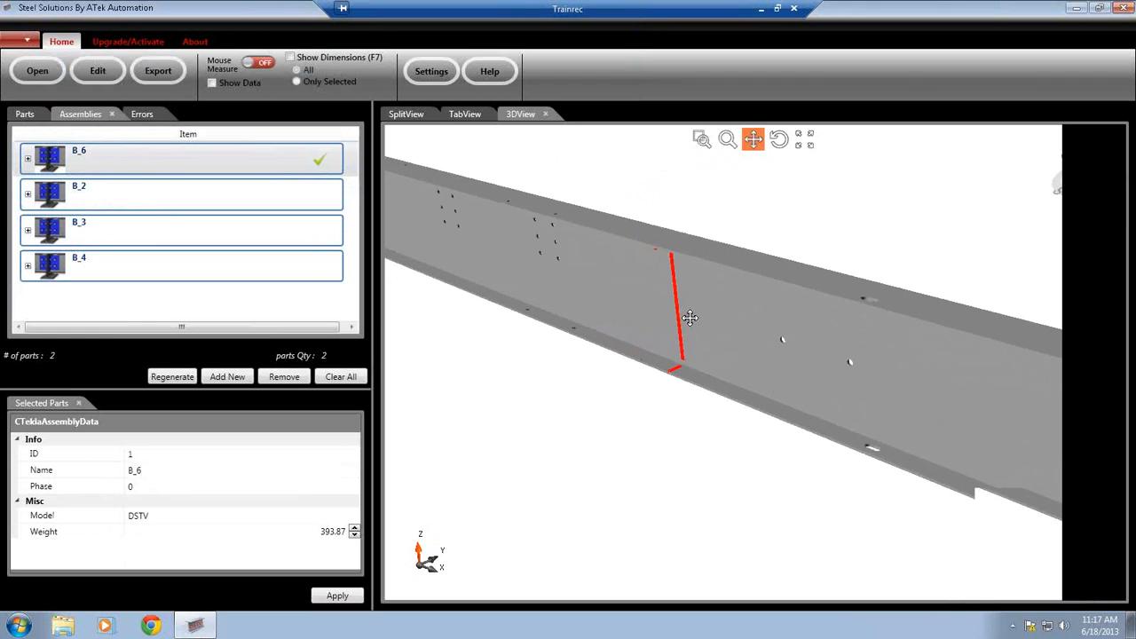
pyautogui.click(156, 227)
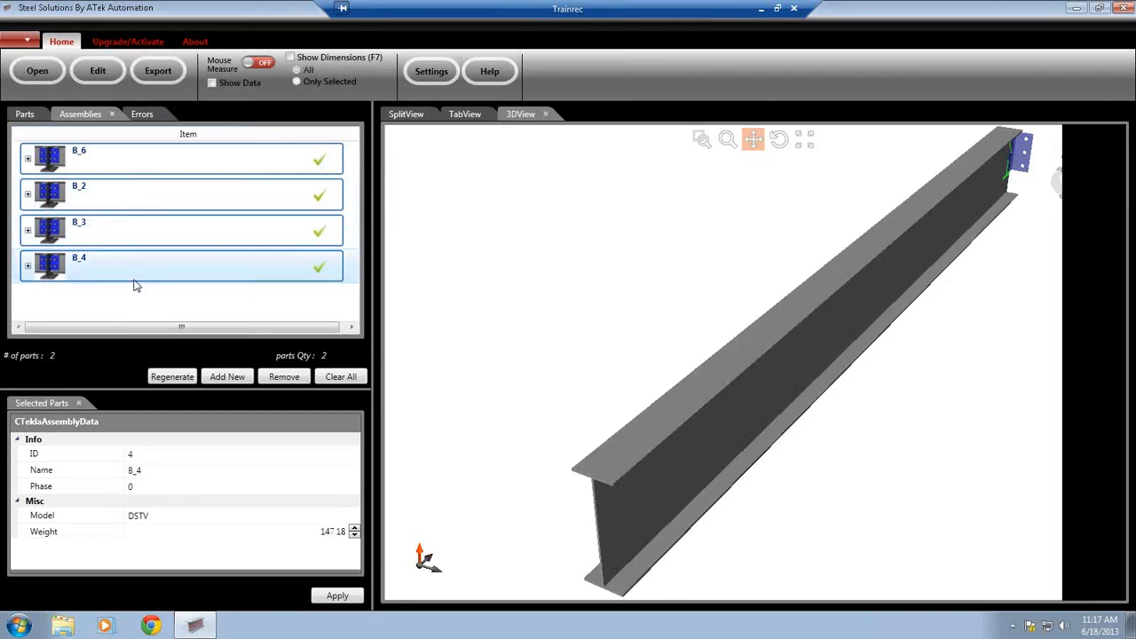
# - Display assembly B_4 and examine the connection angle, its part mark and the weld symbol at the beam end
pyautogui.click(150, 277)
pyautogui.moveTo(784, 369); pyautogui.dragTo(515, 506)
pyautogui.scroll(2, 861, 216)
pyautogui.scroll(3, 860, 216)
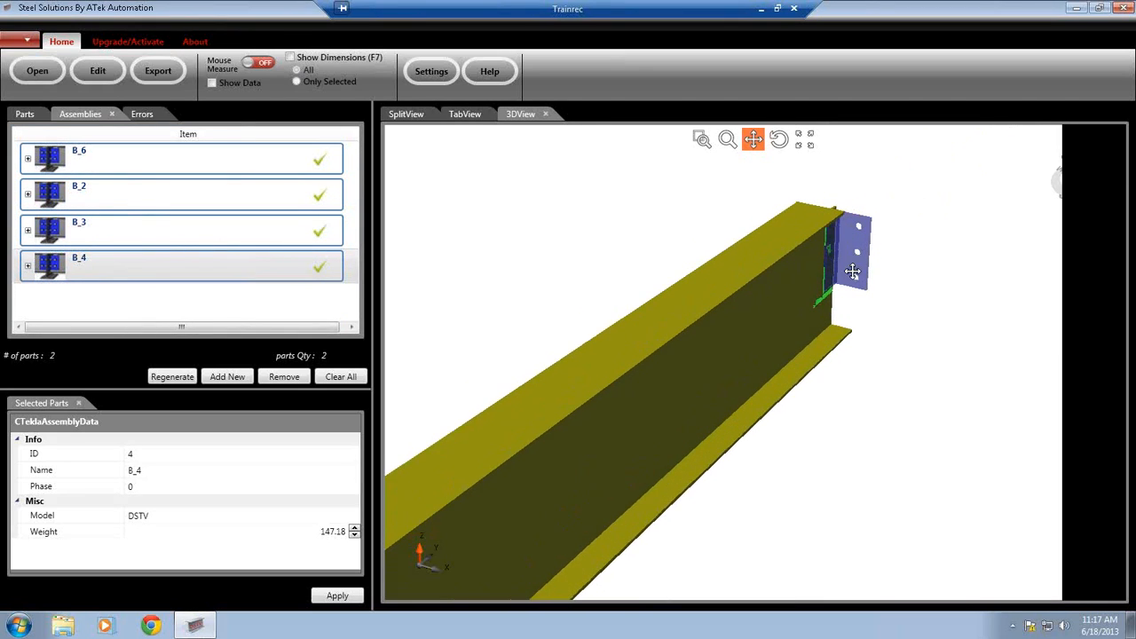
pyautogui.moveTo(733, 325); pyautogui.dragTo(775, 428, button='right')
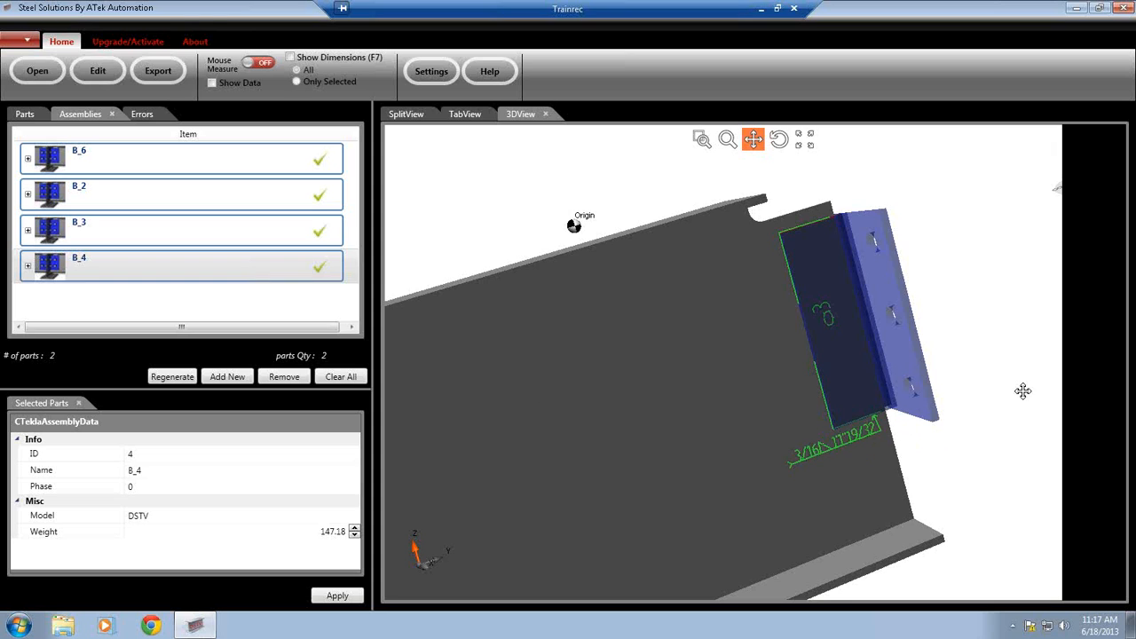
pyautogui.scroll(-5, 1028, 287)
pyautogui.scroll(-2, 1065, 389)
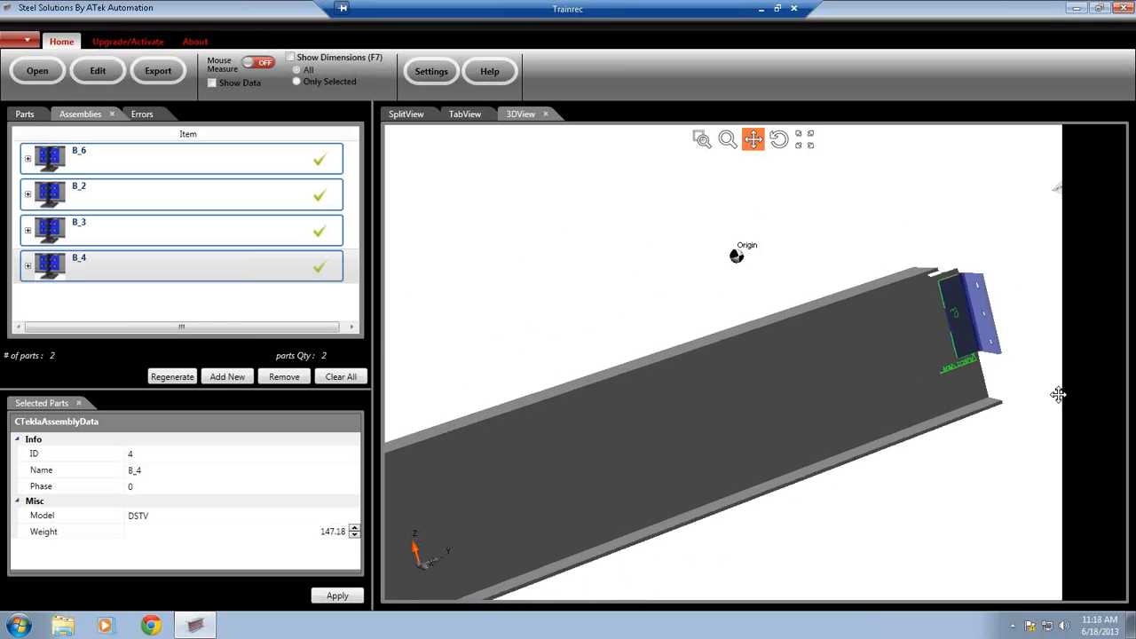
pyautogui.scroll(-4, 1064, 388)
pyautogui.moveTo(790, 446); pyautogui.dragTo(852, 354)
pyautogui.scroll(-4, 852, 357)
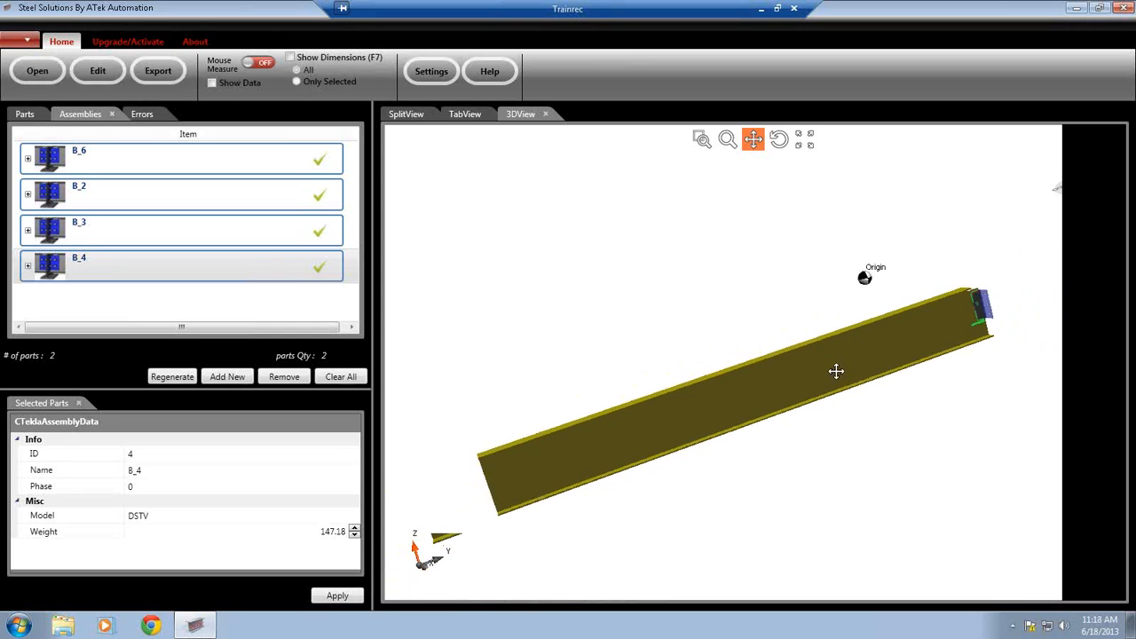
pyautogui.scroll(-1, 841, 369)
# - Expand assembly B_4, display its beam part B_4 alone and examine the layout marks at its end
pyautogui.click(28, 267)
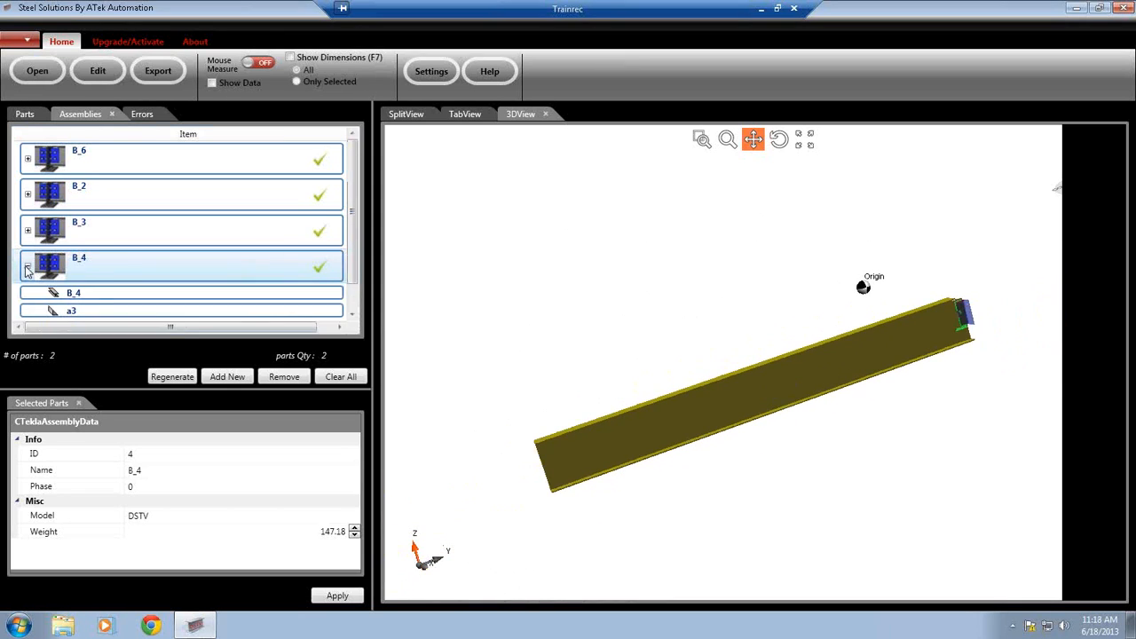
pyautogui.click(83, 296)
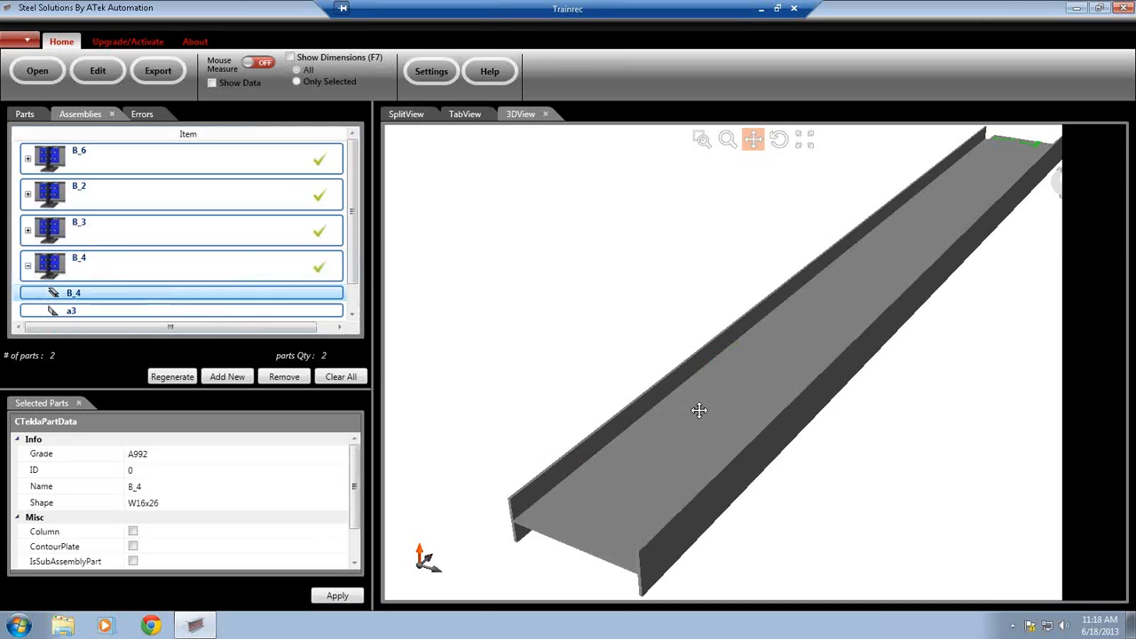
pyautogui.moveTo(936, 257); pyautogui.dragTo(687, 394)
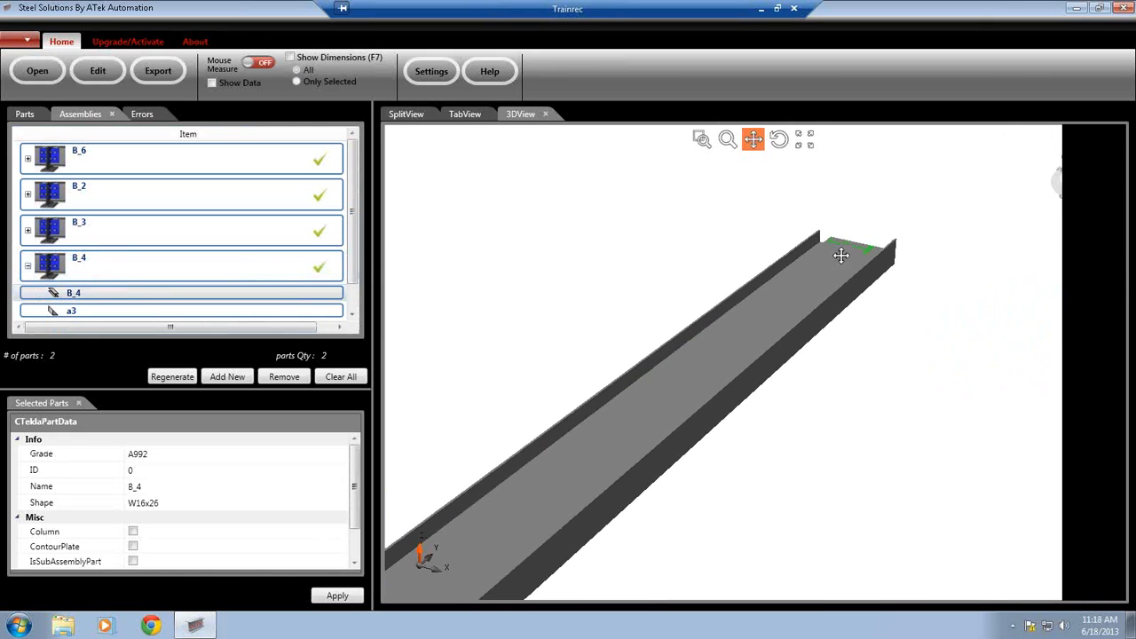
pyautogui.scroll(2, 838, 254)
pyautogui.scroll(4, 884, 217)
pyautogui.moveTo(830, 361); pyautogui.dragTo(764, 433)
pyautogui.scroll(4, 783, 339)
pyautogui.moveTo(783, 338); pyautogui.dragTo(721, 491)
pyautogui.scroll(2, 843, 452)
pyautogui.moveTo(837, 427); pyautogui.dragTo(854, 503, button='middle')
pyautogui.moveTo(648, 221); pyautogui.dragTo(722, 207, button='middle')
# - Review the full length of beam part B_4 from the side and minimize the remote session
pyautogui.scroll(-2, 829, 311)
pyautogui.moveTo(673, 360); pyautogui.dragTo(890, 214)
pyautogui.scroll(-2, 931, 250)
pyautogui.scroll(-2, 897, 257)
pyautogui.scroll(-2, 889, 334)
pyautogui.moveTo(754, 406); pyautogui.dragTo(835, 297)
pyautogui.scroll(-4, 835, 294)
pyautogui.moveTo(678, 410); pyautogui.dragTo(683, 359)
pyautogui.moveTo(683, 369); pyautogui.dragTo(655, 356, button='middle')
pyautogui.scroll(-2, 661, 381)
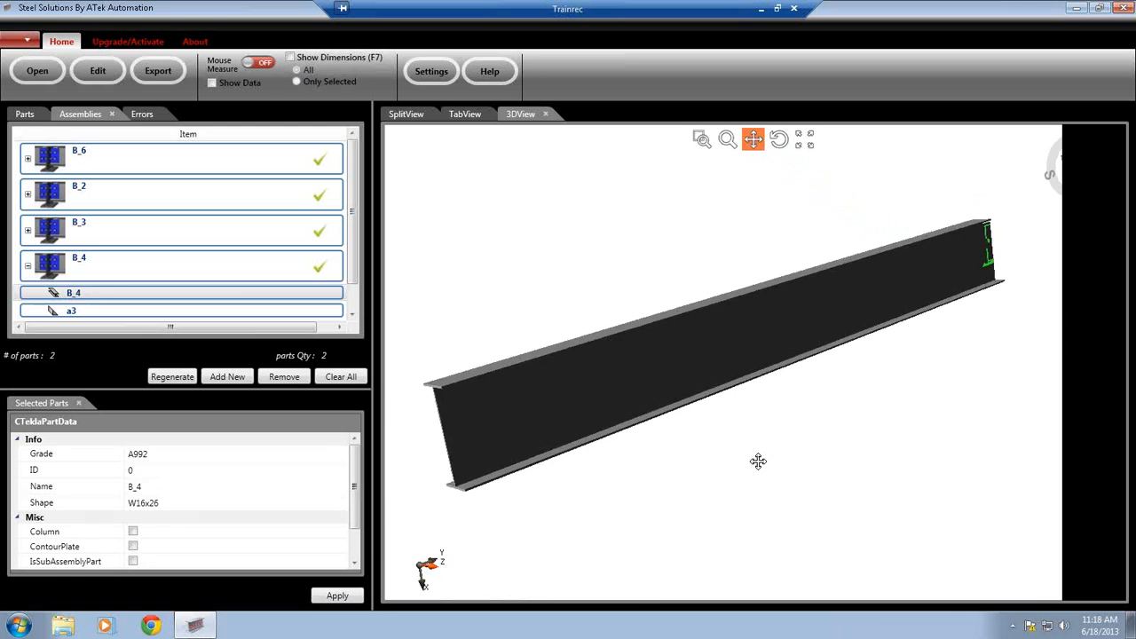
pyautogui.click(762, 9)
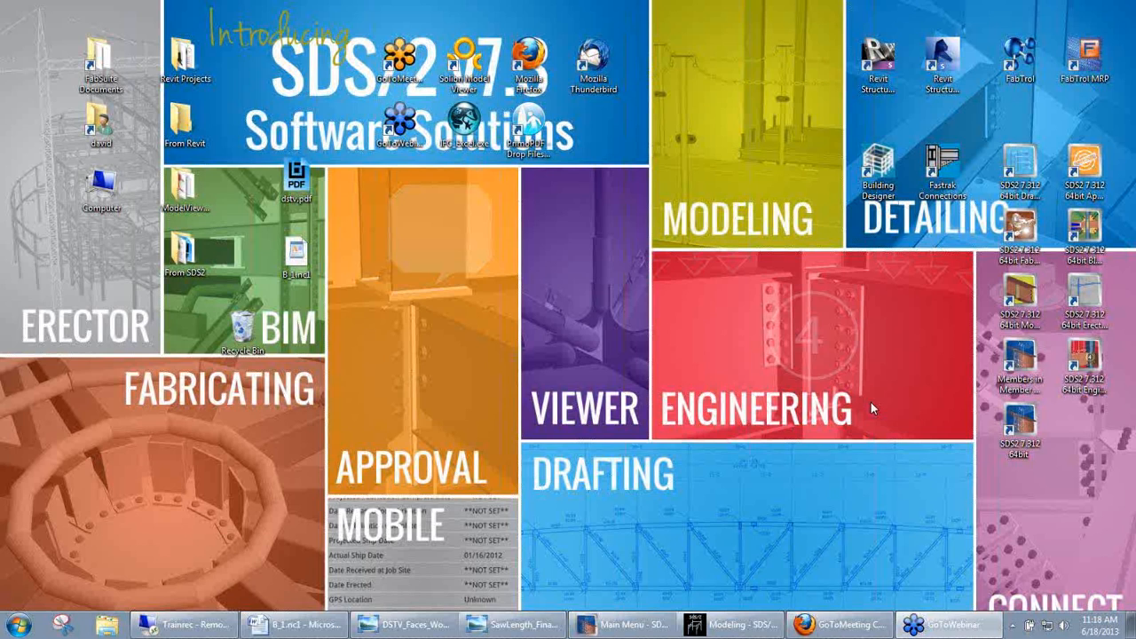